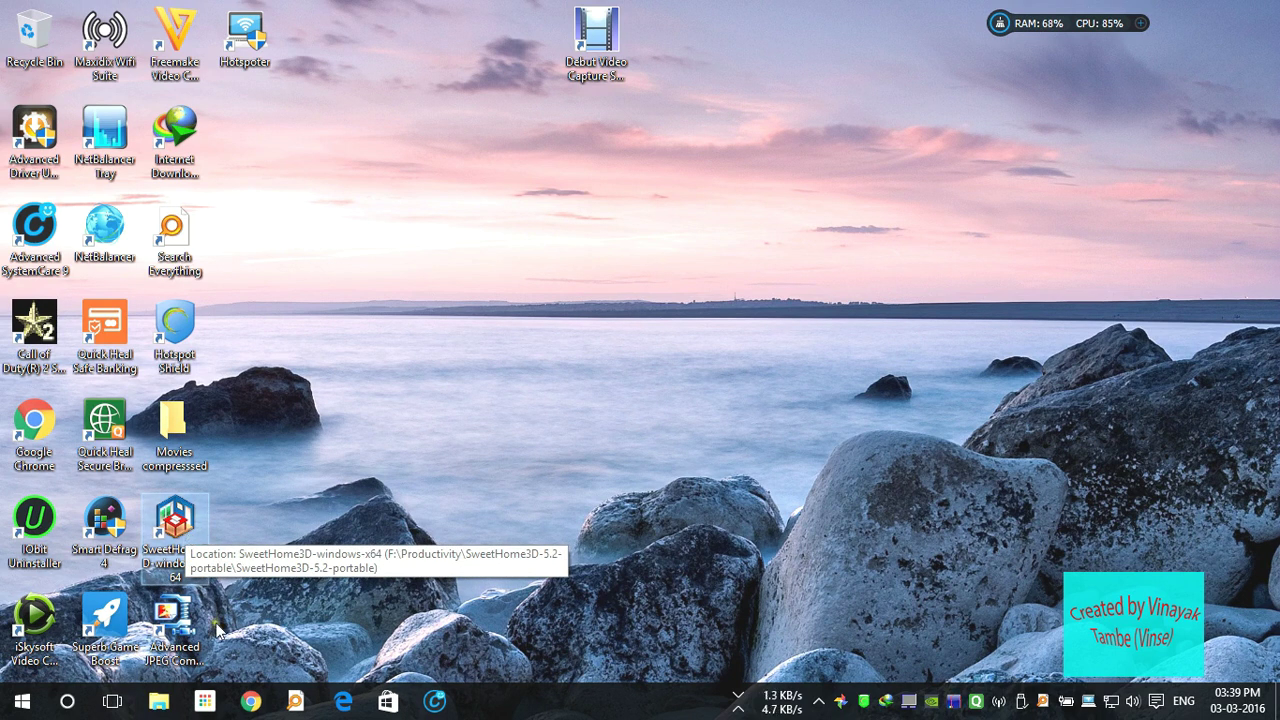
# Open Chrome and search the web for "sweet home 3d download"
pyautogui.click(255, 703)
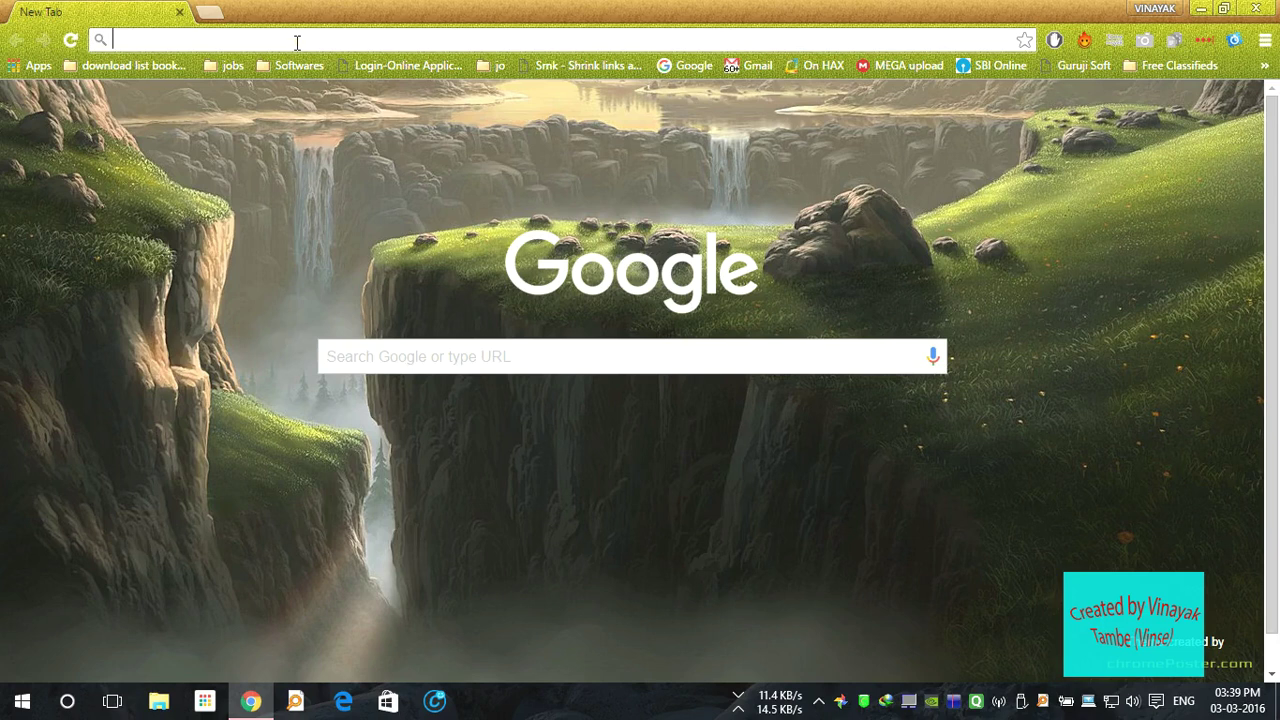
pyautogui.click(450, 357)
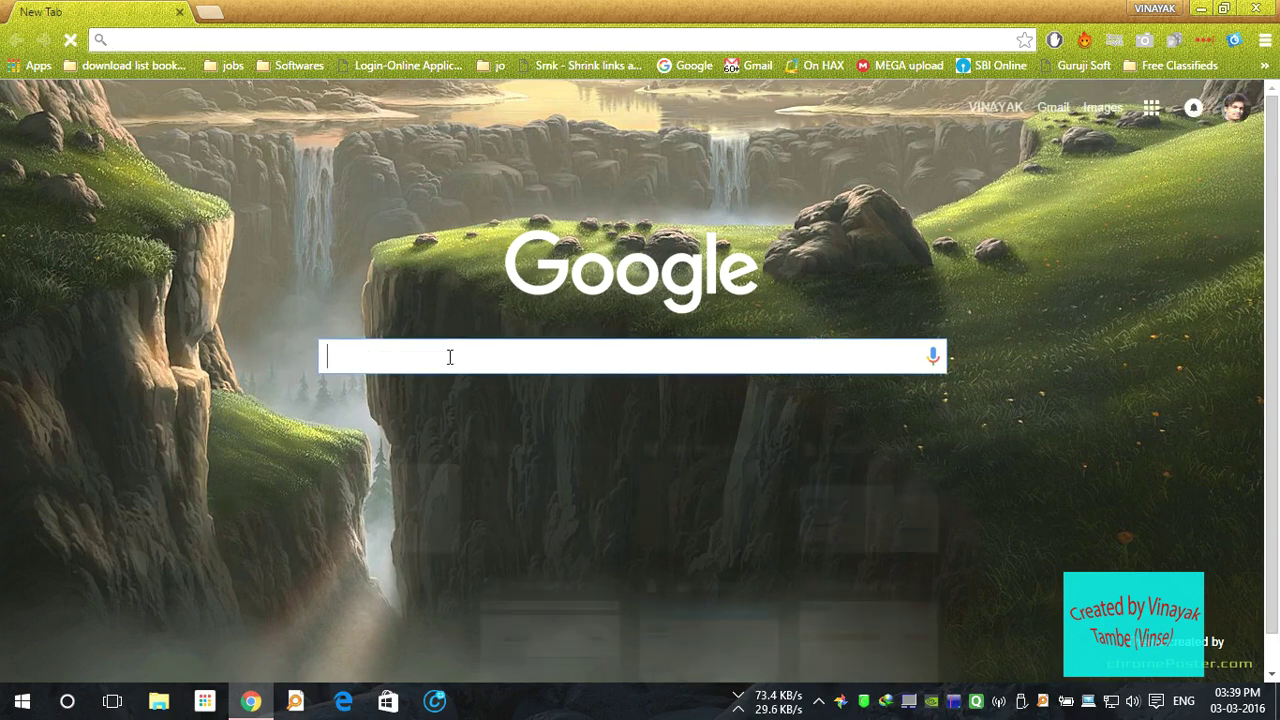
pyautogui.write('sweet ho')
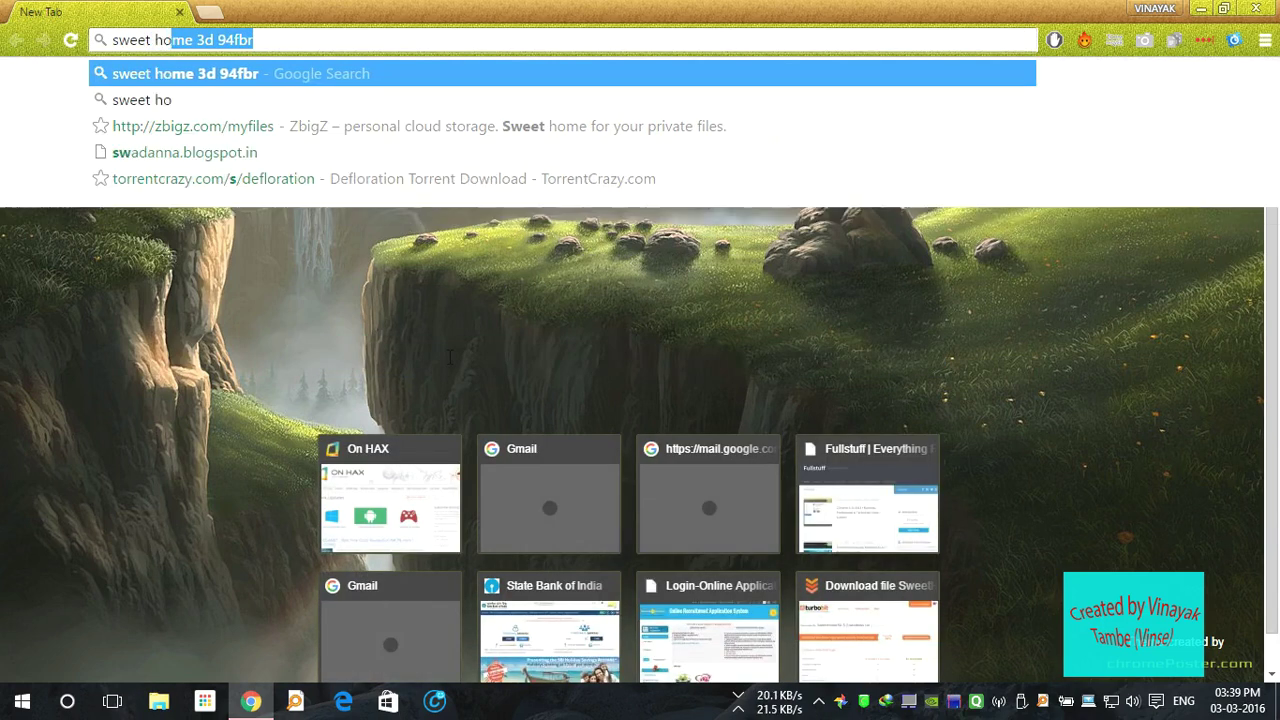
pyautogui.write('me 3d ')
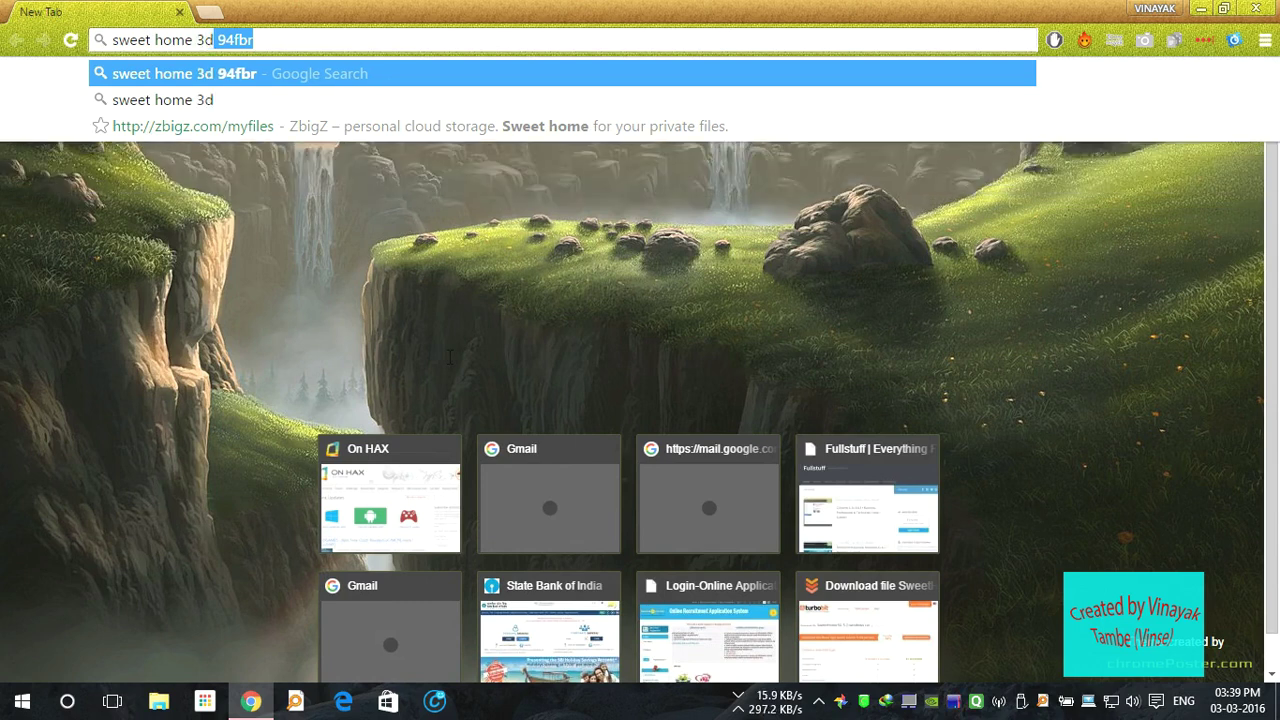
pyautogui.write('download')
pyautogui.press('Return')
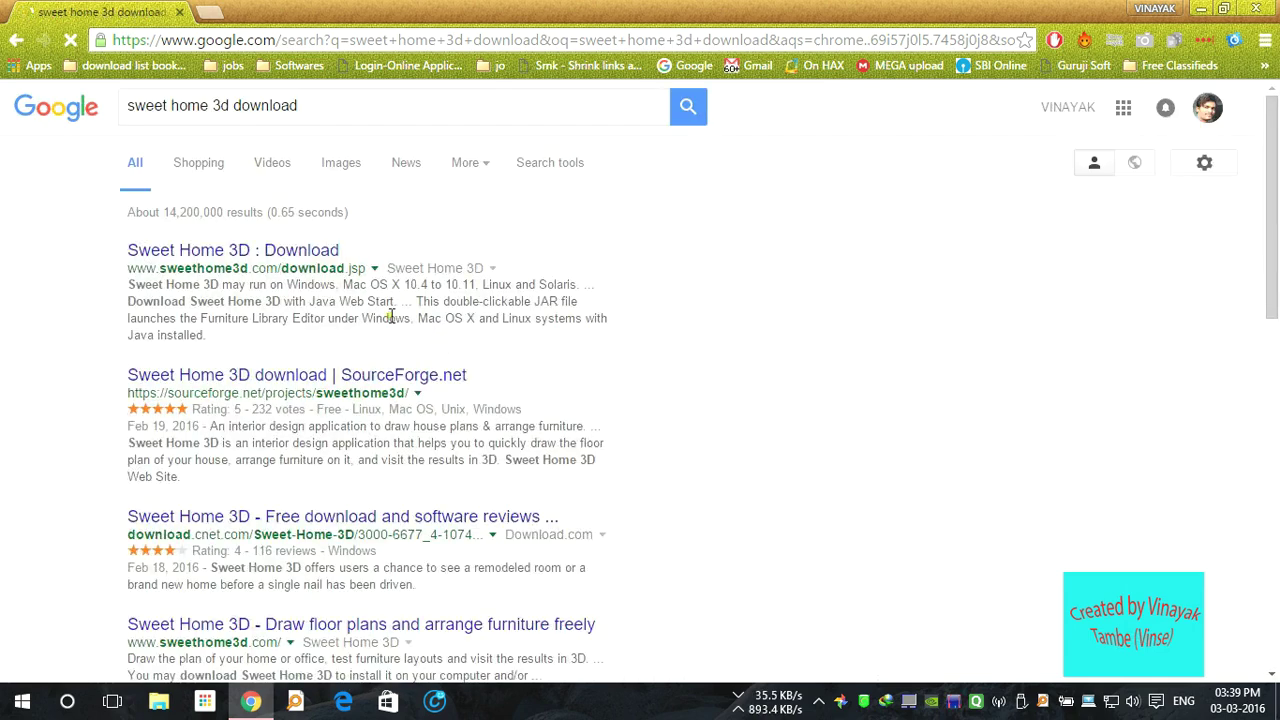
# Open the official Sweet Home 3D download page, close the search results and review the installer options
pyautogui.click(231, 252)
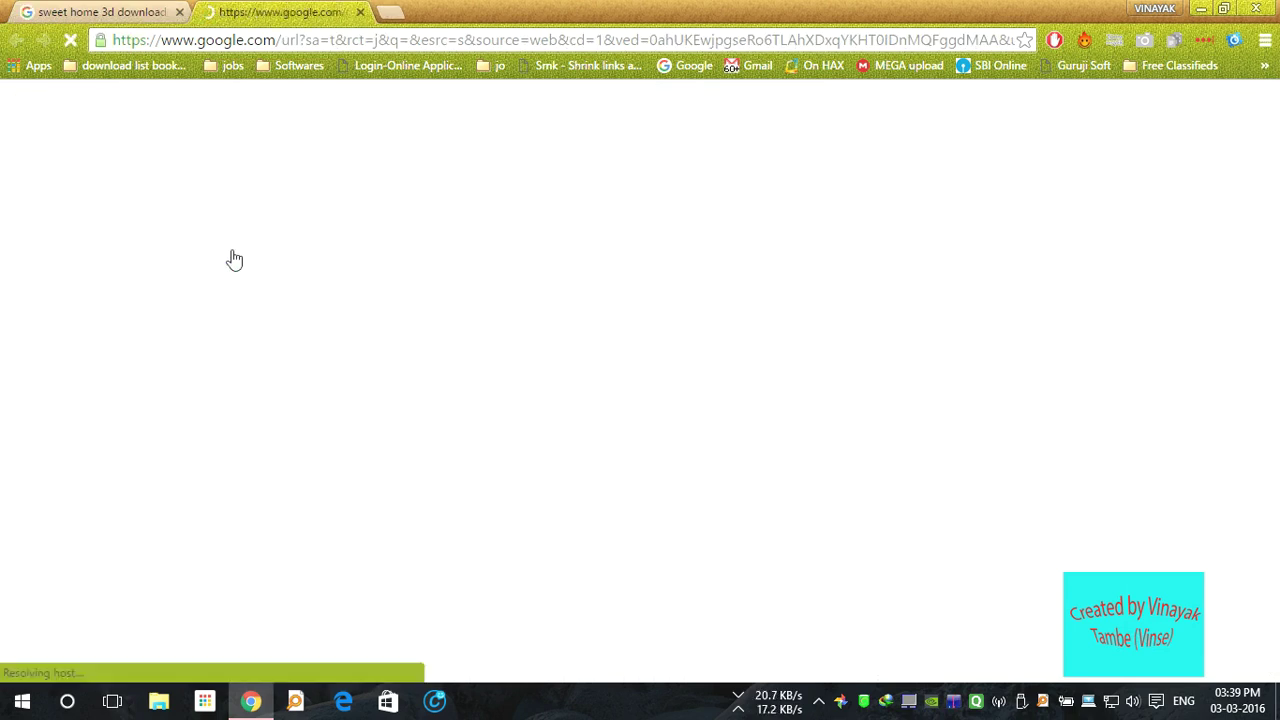
pyautogui.click(179, 12)
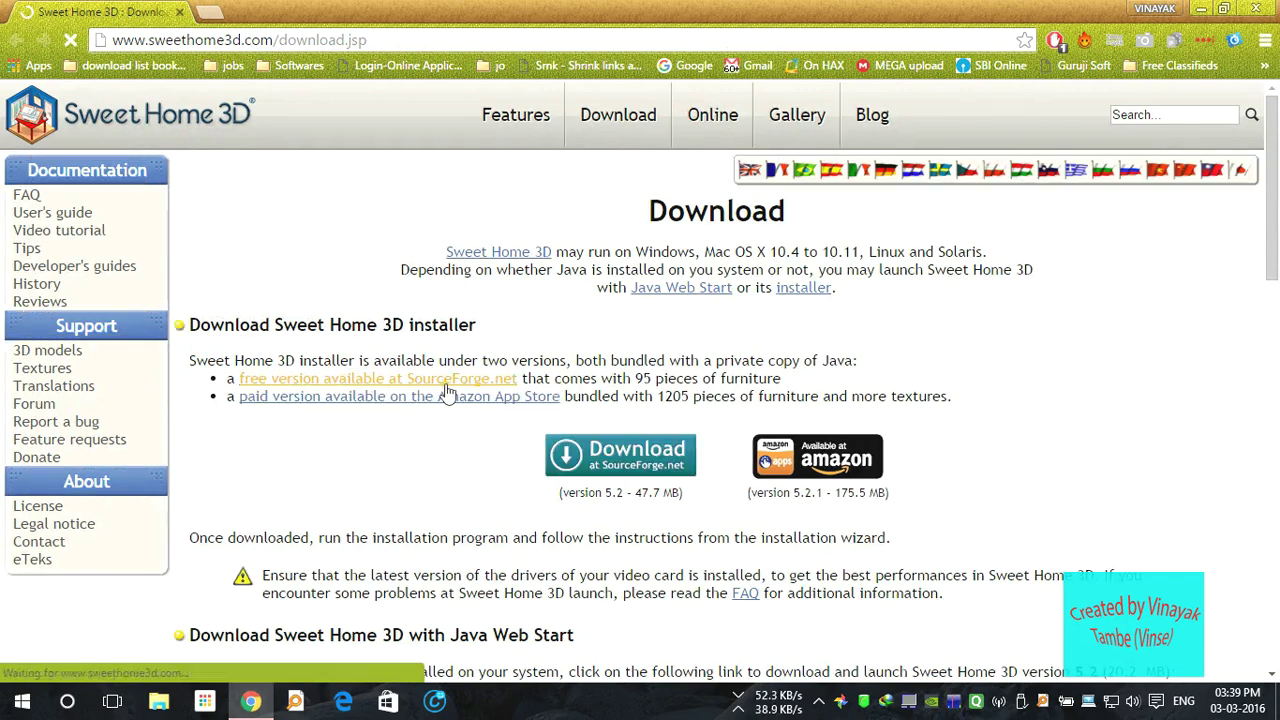
pyautogui.scroll(-3, 563, 475)
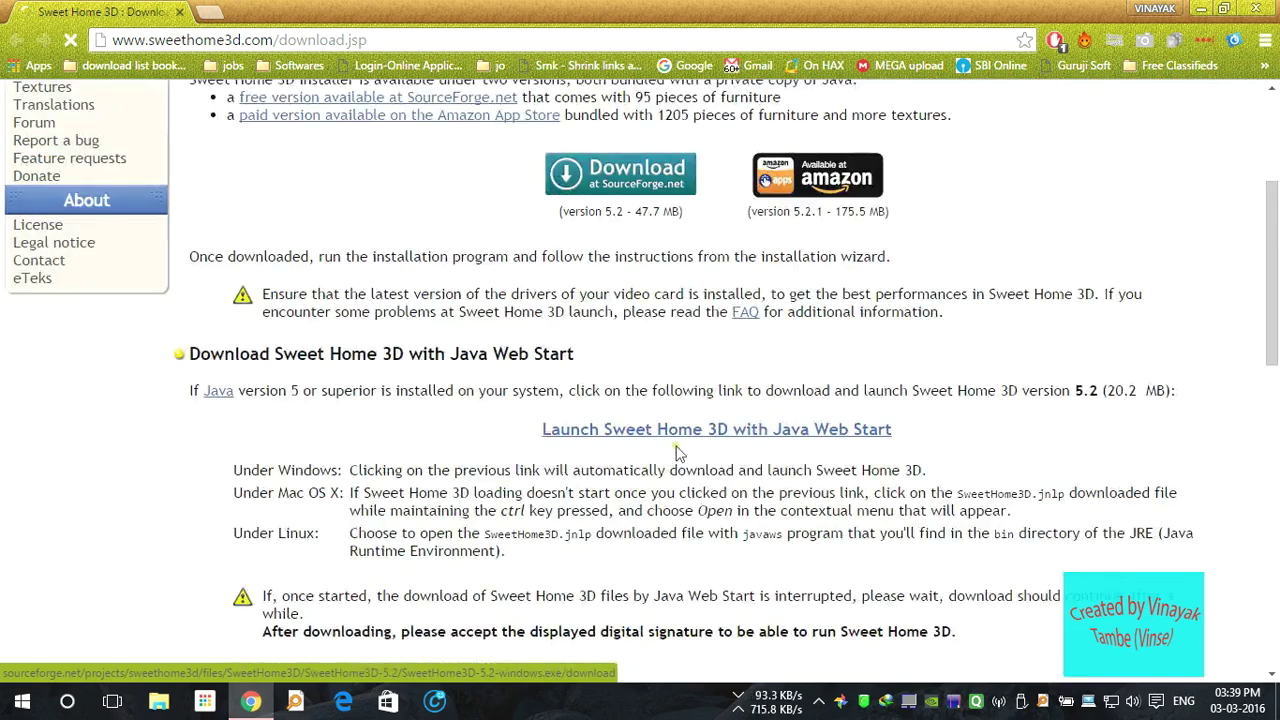
pyautogui.scroll(3, 290, 398)
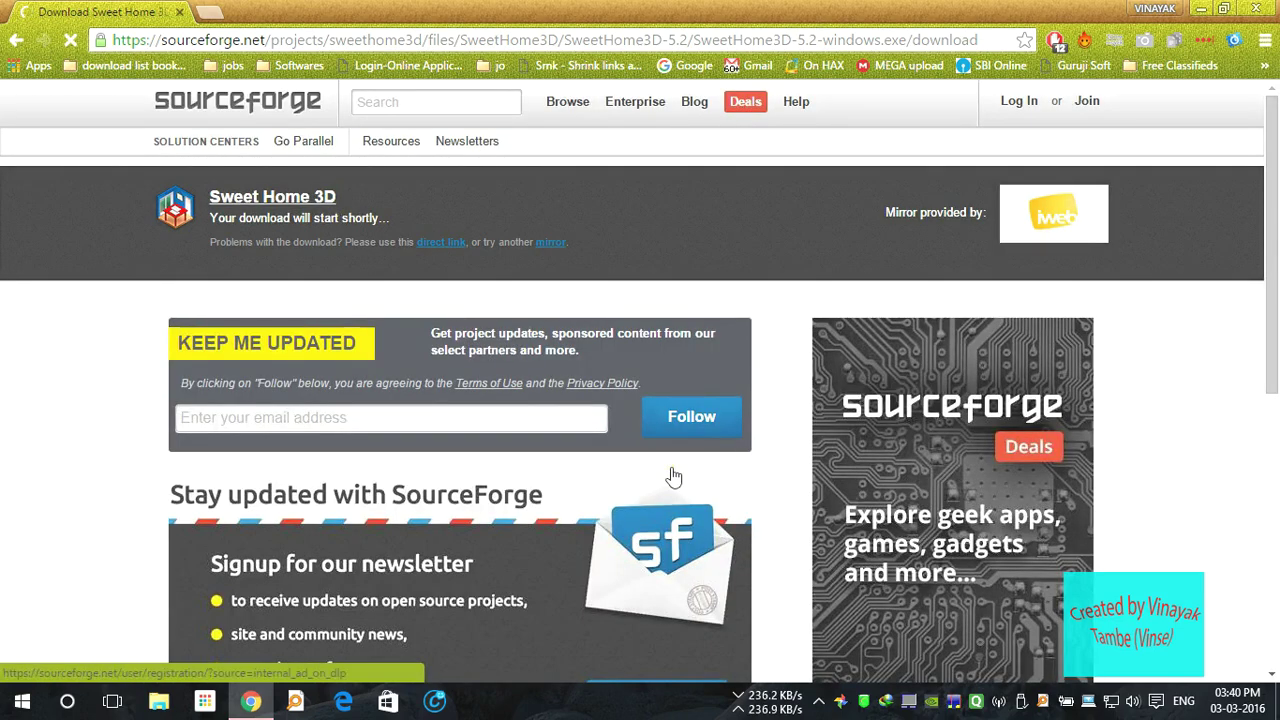
# Start downloading SweetHome3D-5.2-windows.exe from SourceForge into F:\Downloads\Programs, then close the browser
pyautogui.click(446, 246)
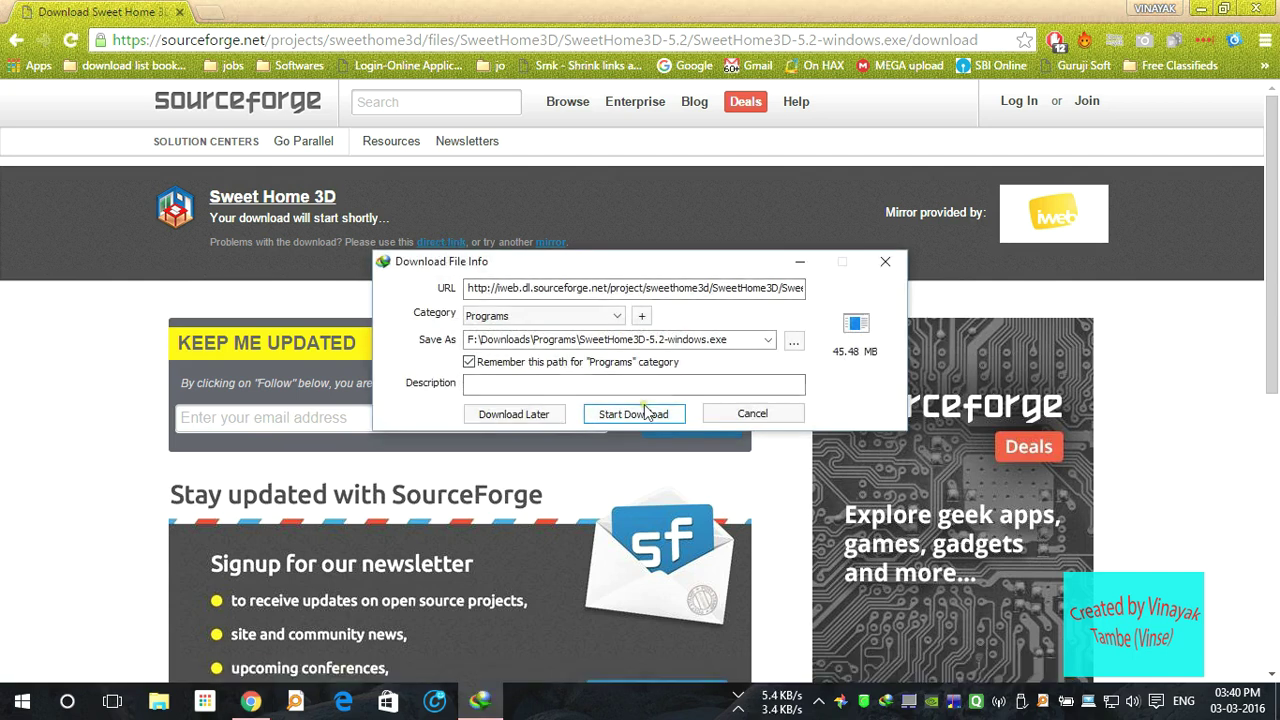
pyautogui.click(622, 415)
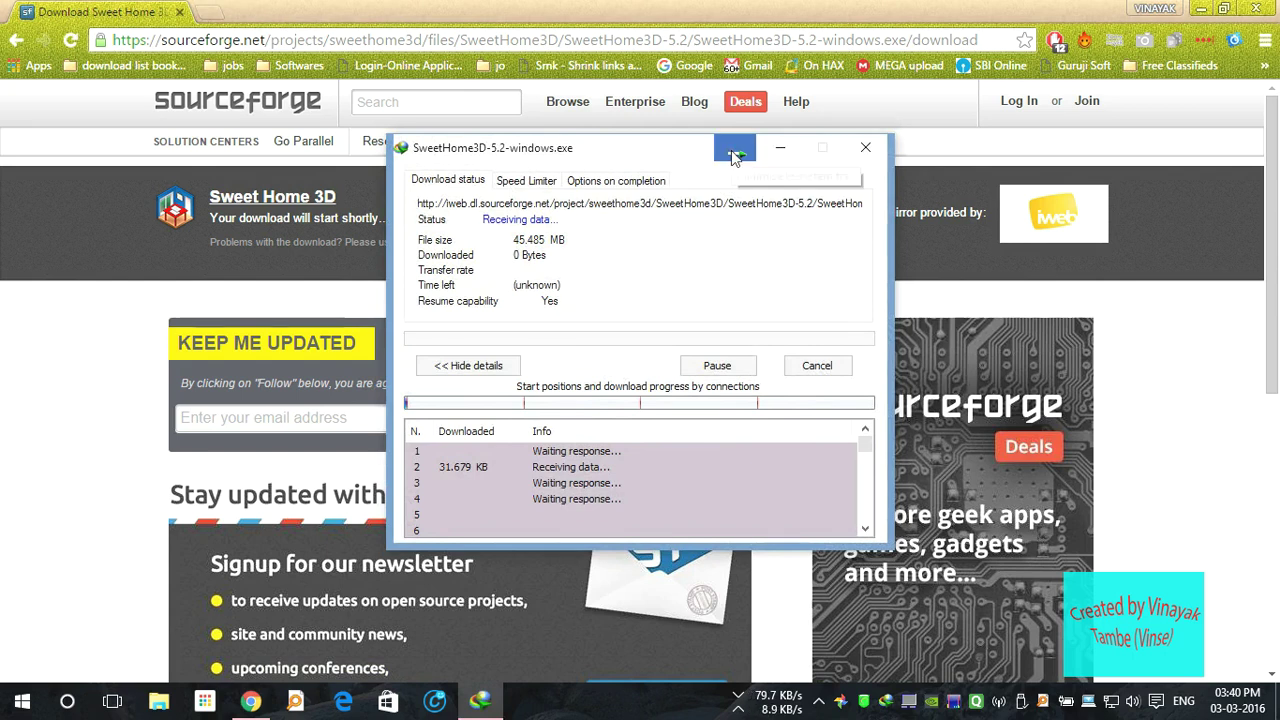
pyautogui.click(731, 150)
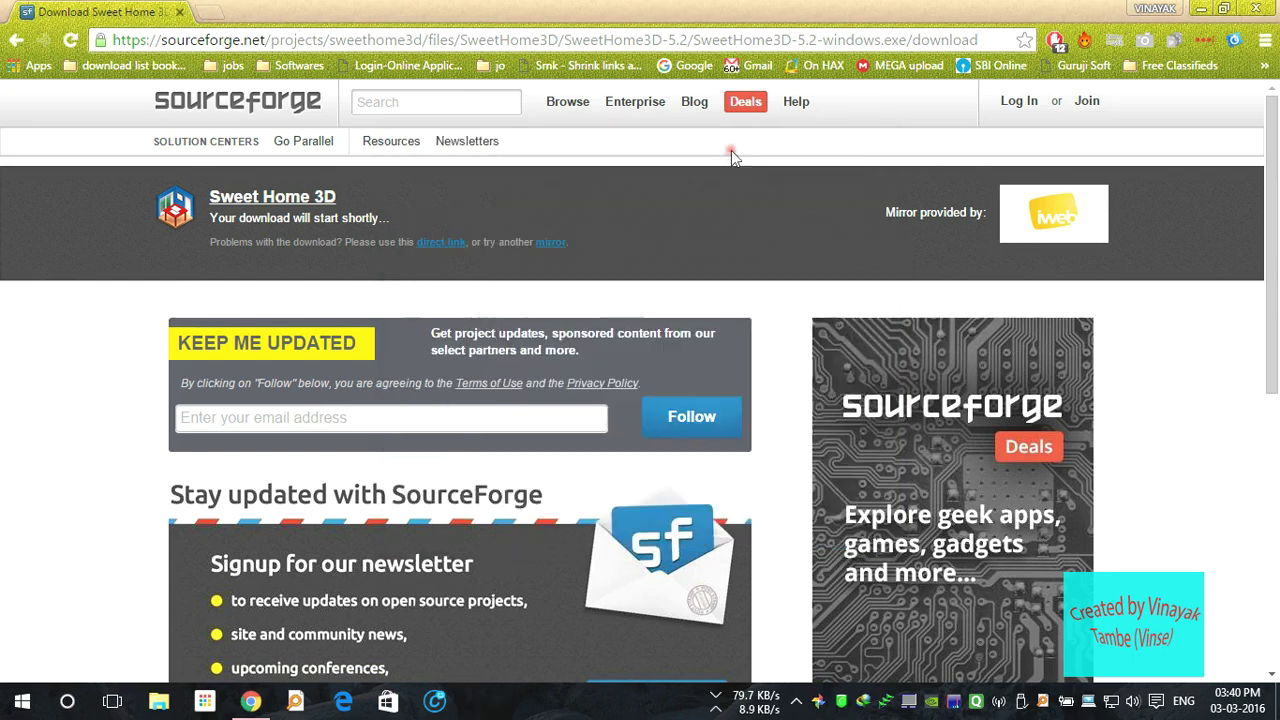
pyautogui.click(180, 13)
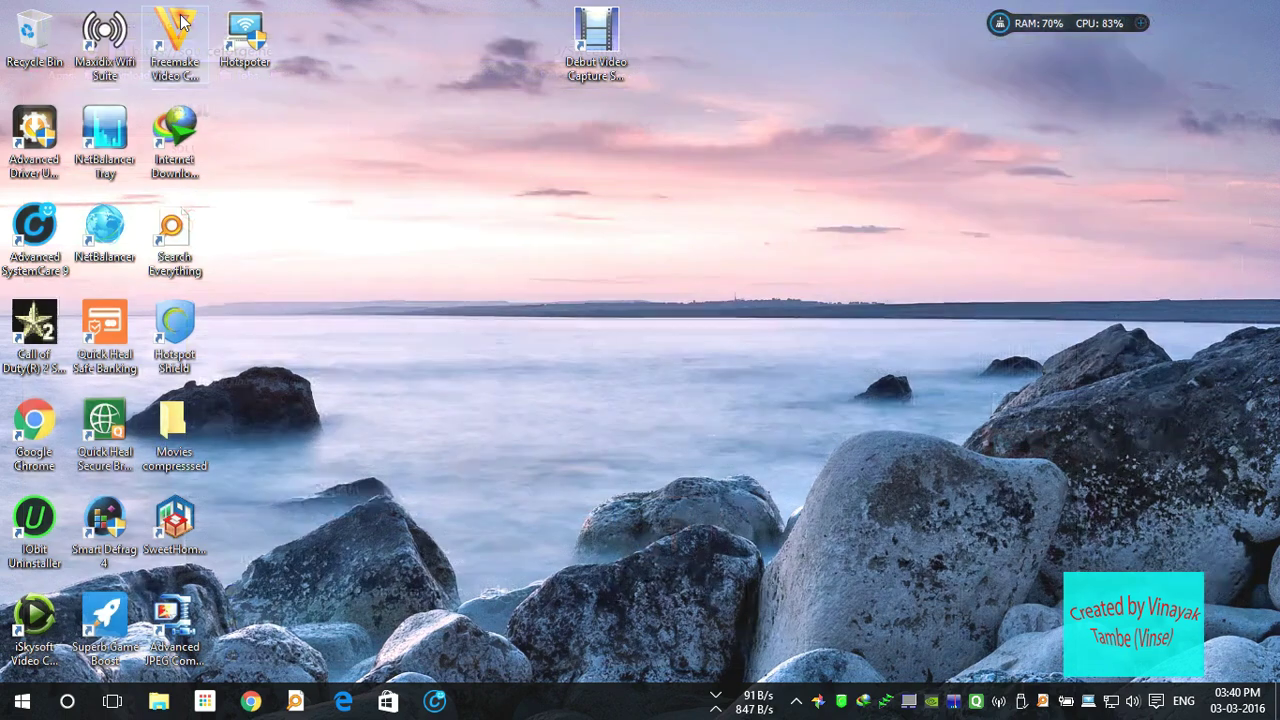
# Launch Sweet Home 3D from the desktop and maximize its window
pyautogui.click(188, 515)
pyautogui.doubleClick(170, 520)
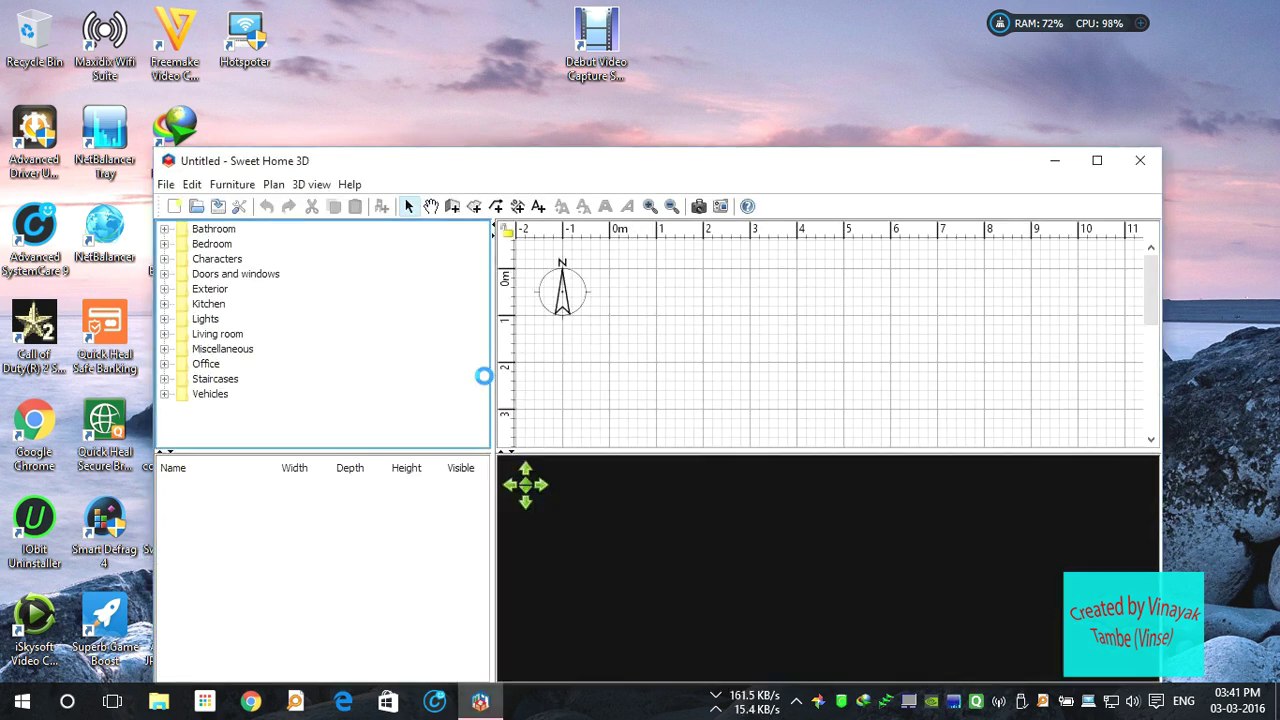
pyautogui.click(1097, 166)
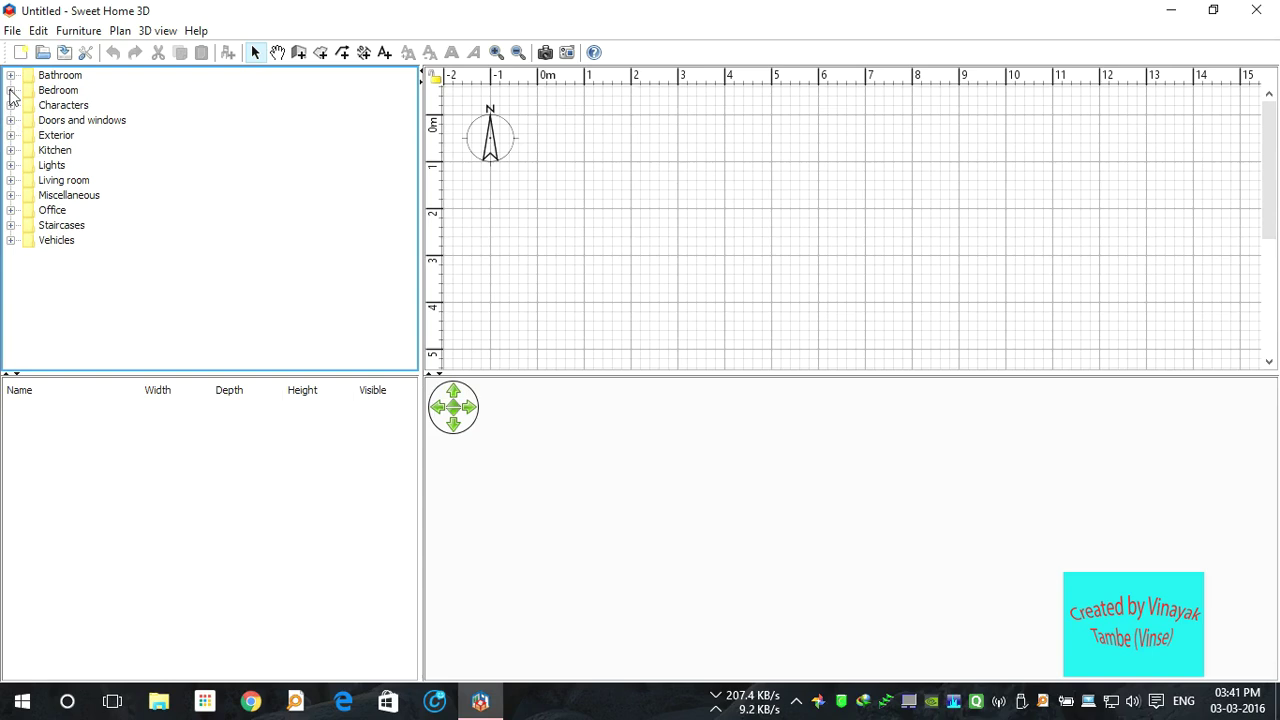
# Browse the items in the Living room category of the furniture catalog
pyautogui.click(10, 180)
pyautogui.scroll(-15, 85, 290)
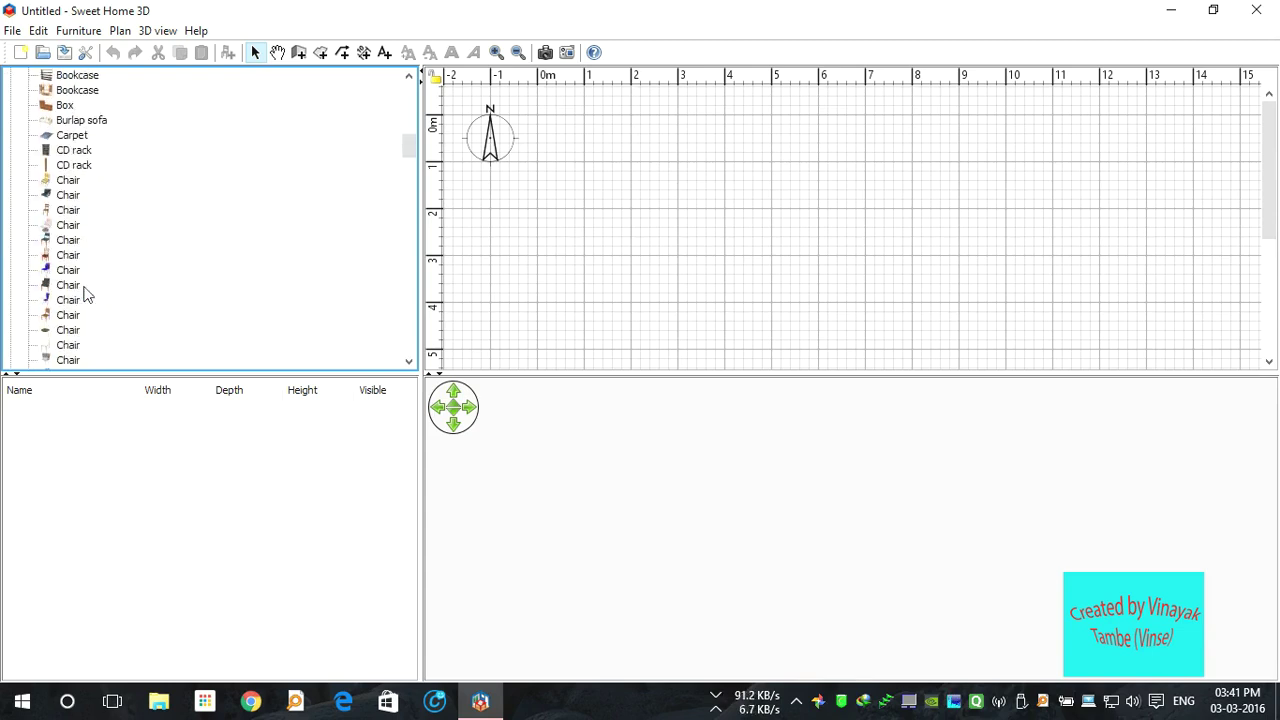
pyautogui.scroll(-20, 85, 293)
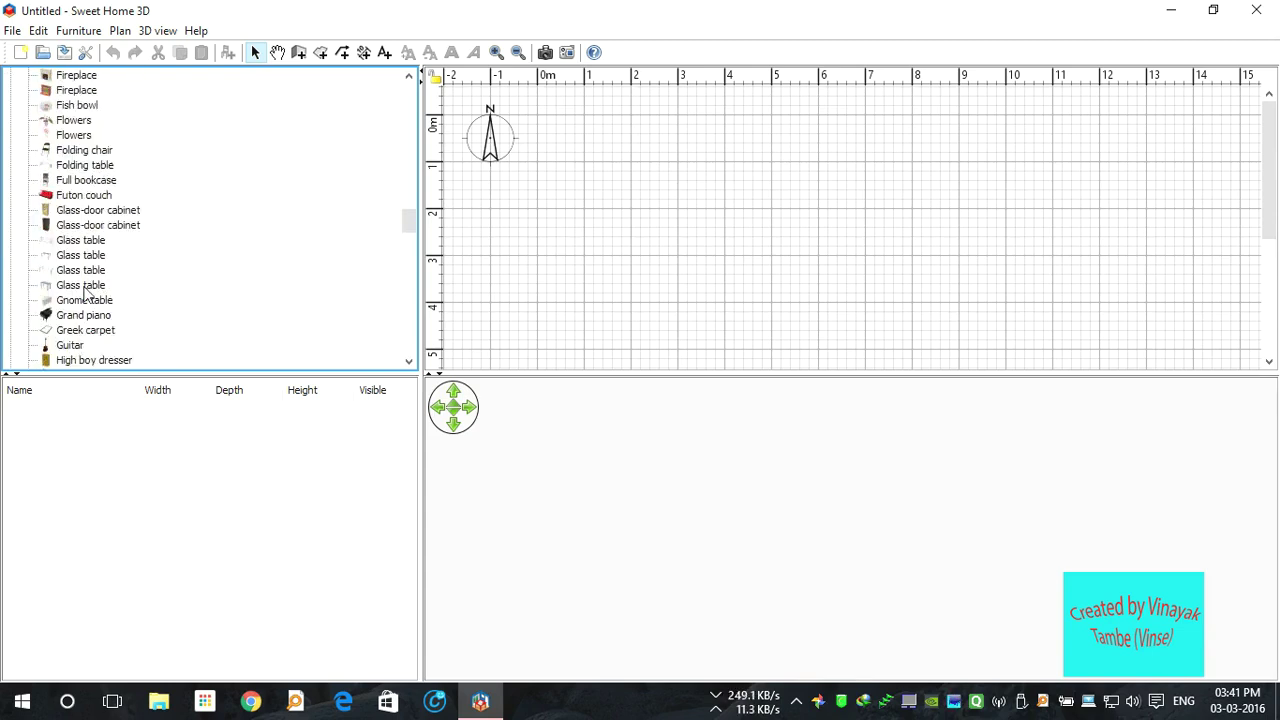
pyautogui.scroll(-6, 85, 293)
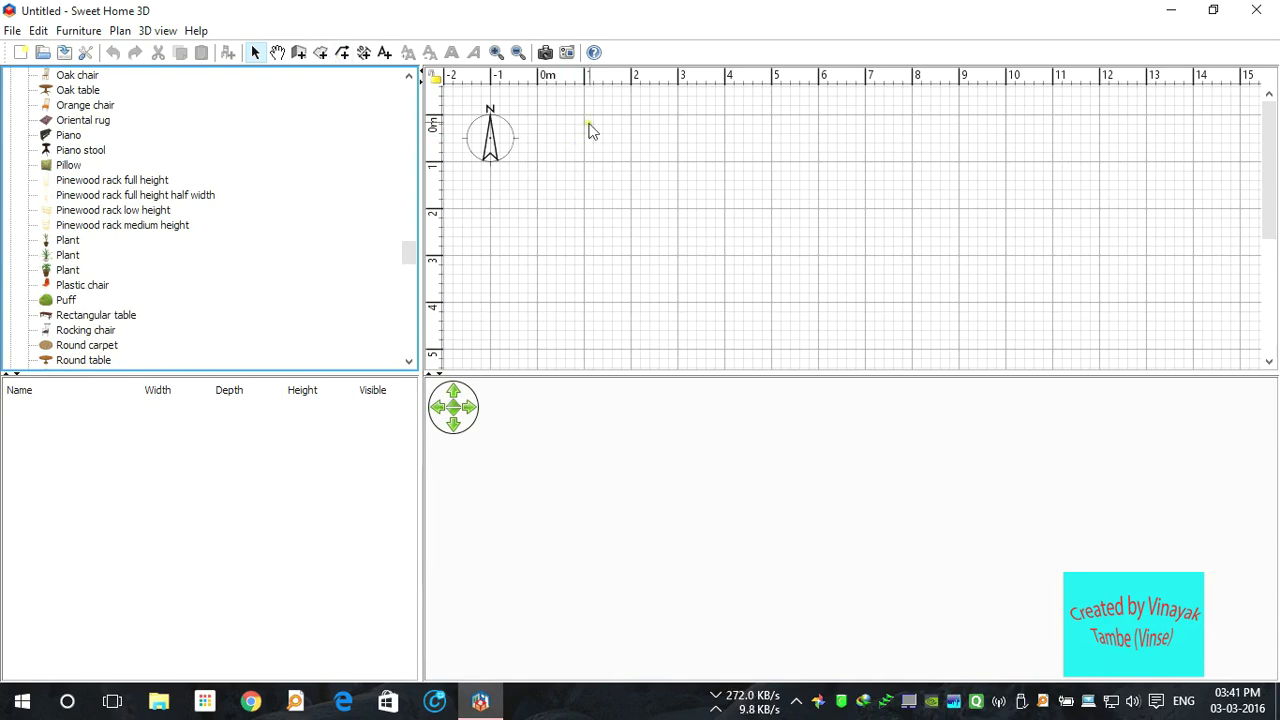
# Draw four connected walls forming a closed rectangle about 7 m wide and 4 m deep, then inspect them in 3D
pyautogui.click(298, 55)
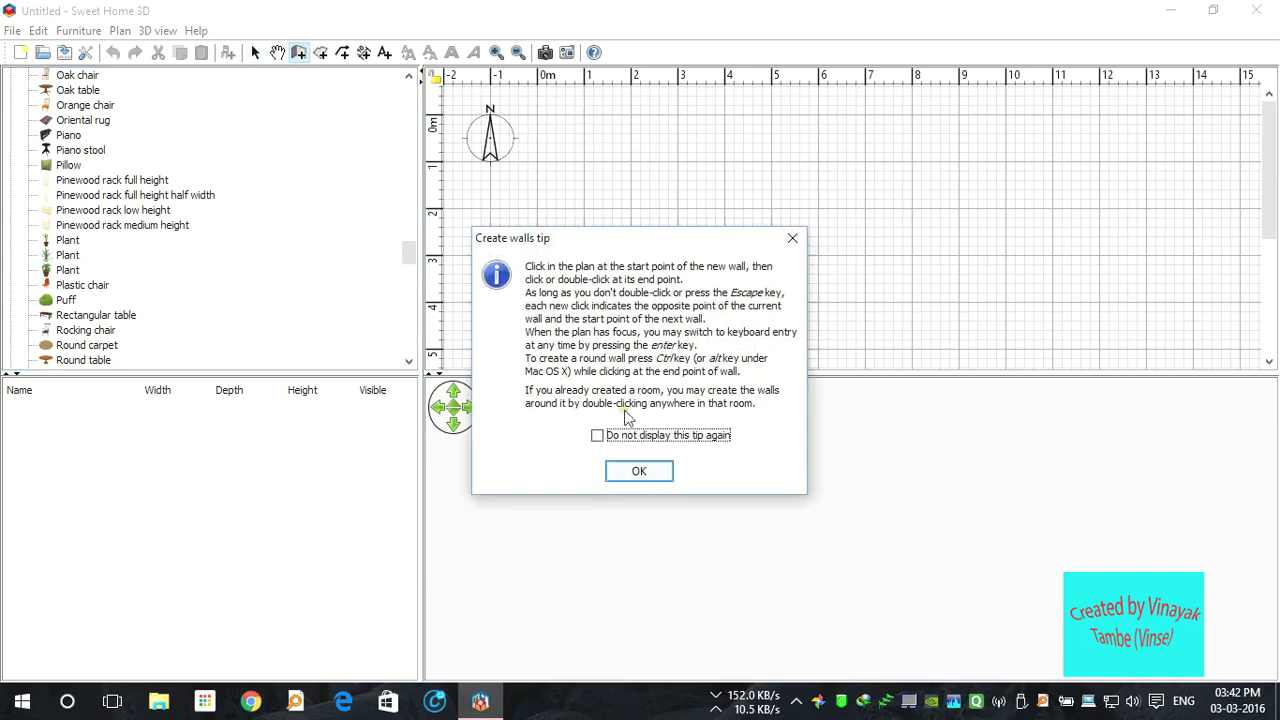
pyautogui.click(639, 471)
pyautogui.click(585, 115)
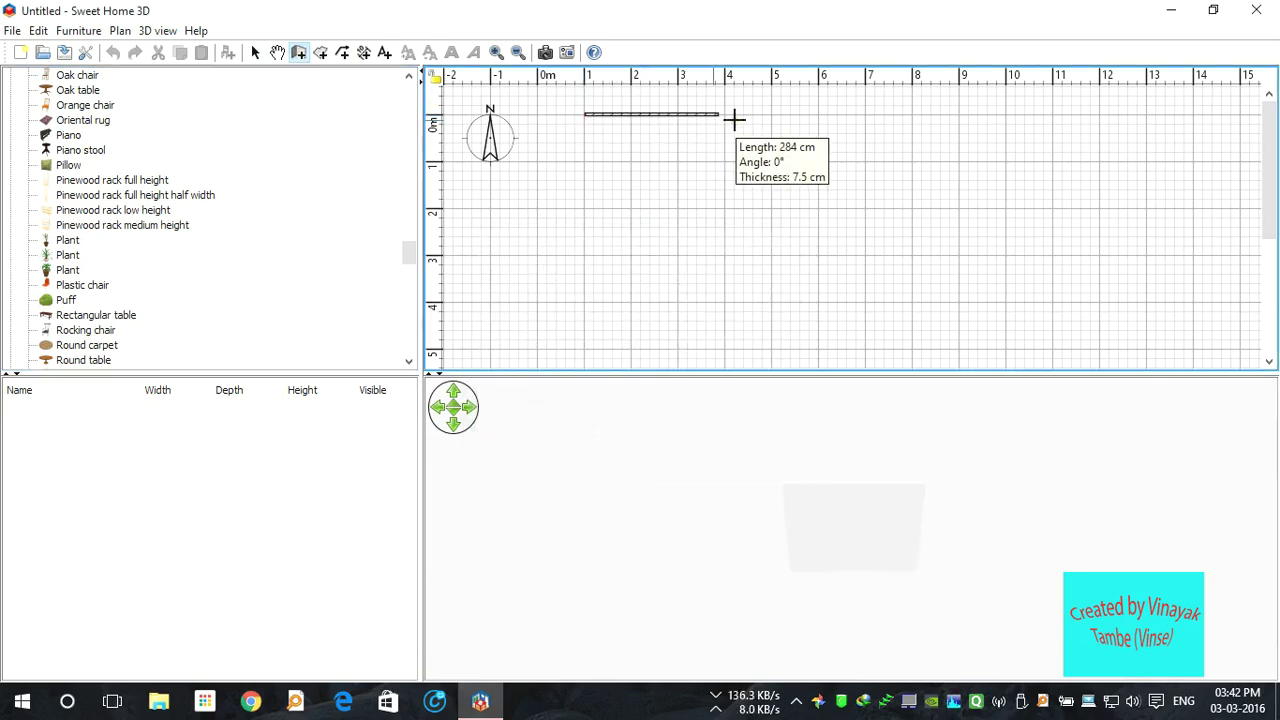
pyautogui.doubleClick(912, 119)
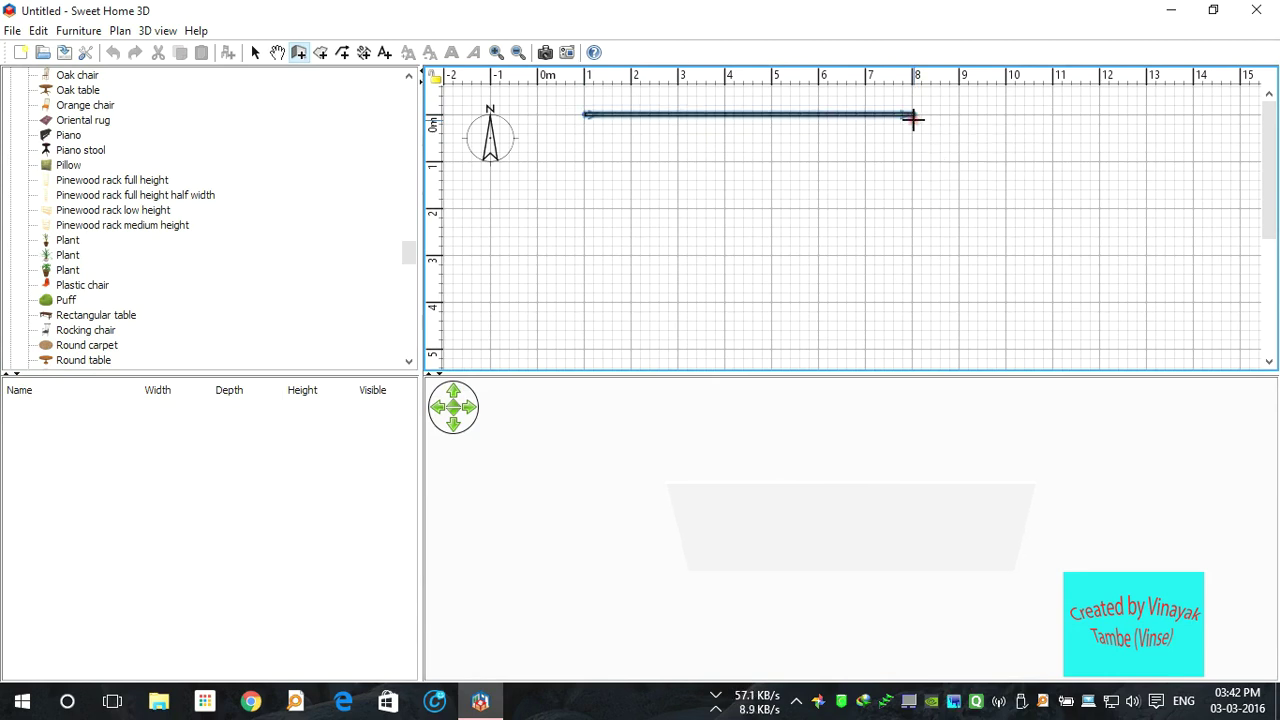
pyautogui.click(912, 119)
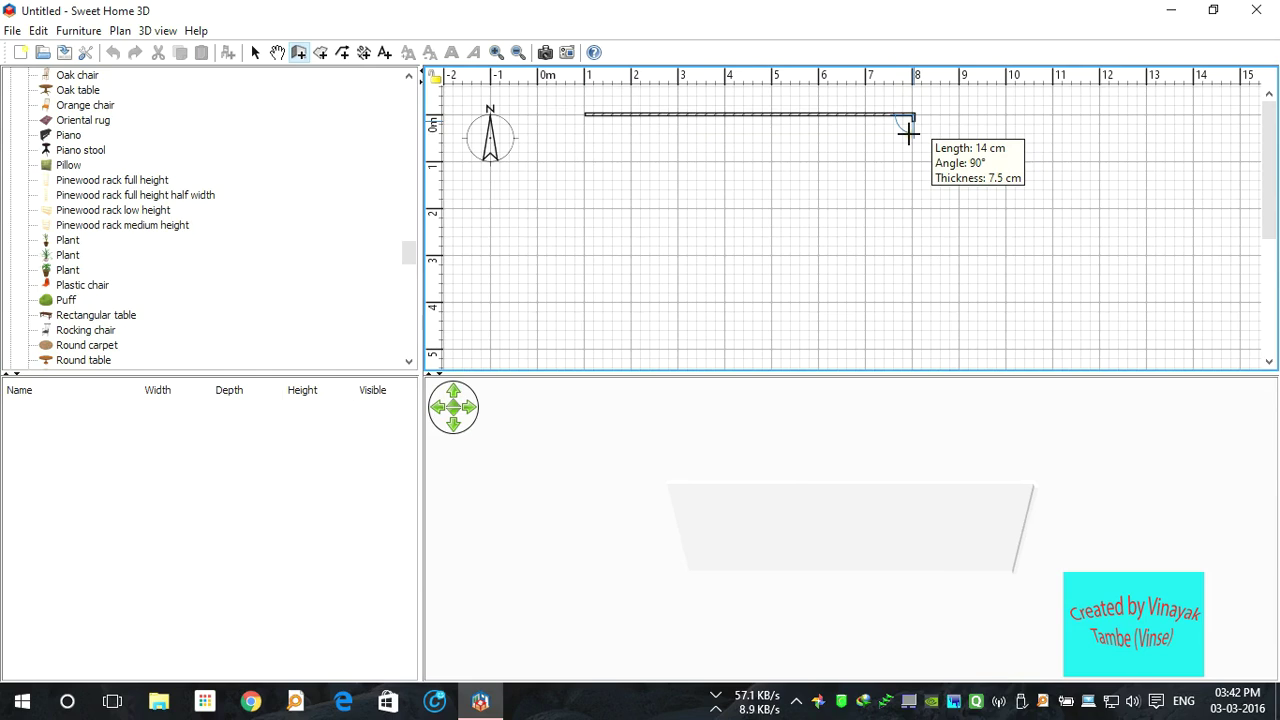
pyautogui.click(913, 300)
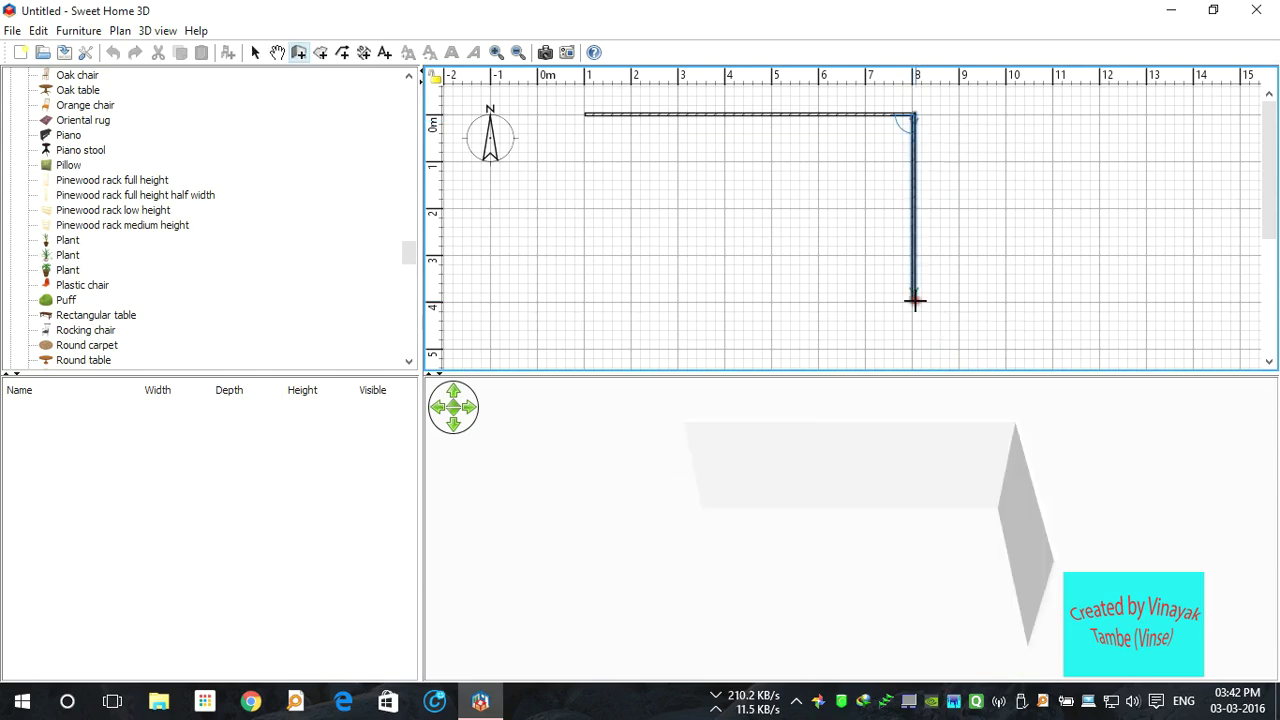
pyautogui.click(584, 301)
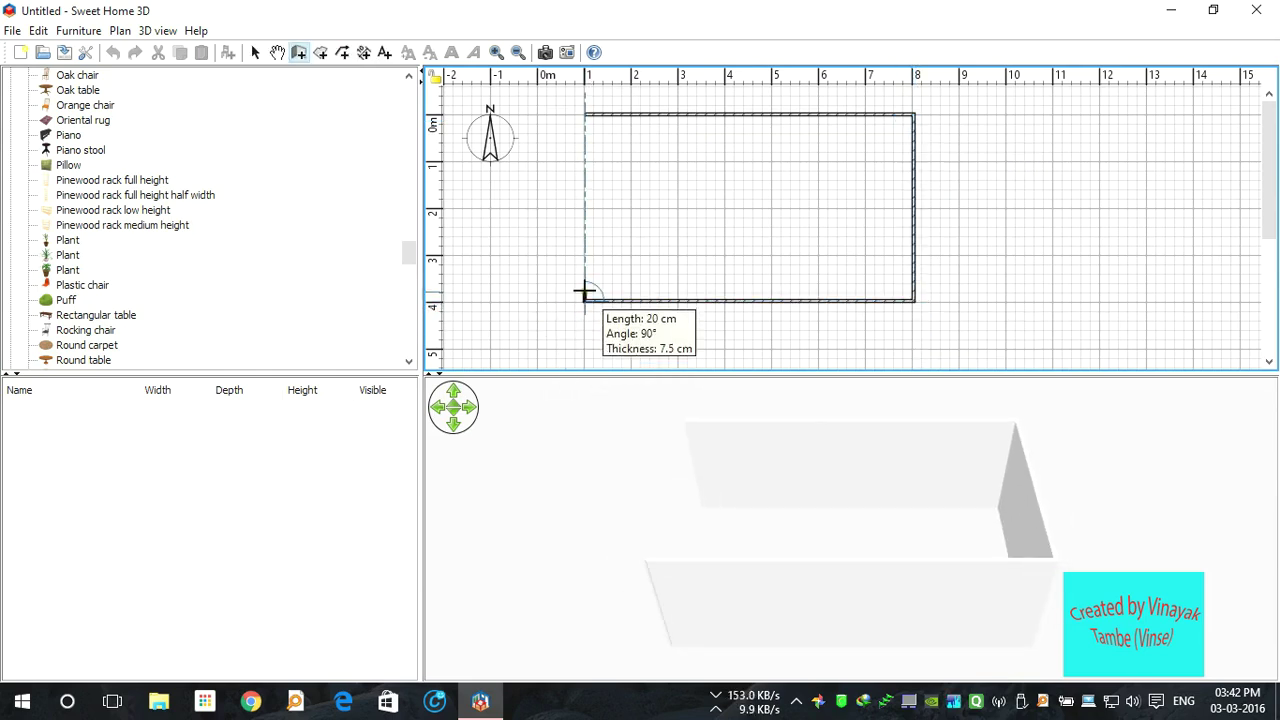
pyautogui.doubleClick(584, 115)
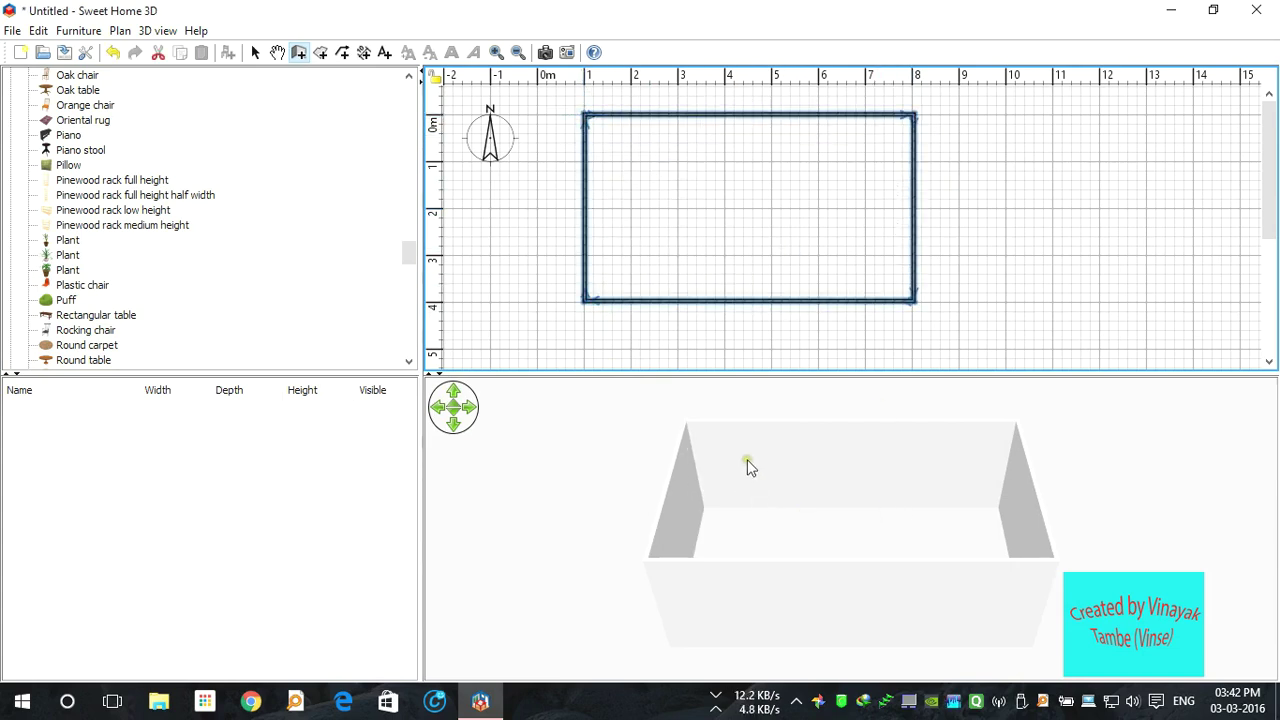
pyautogui.moveTo(1005, 453); pyautogui.dragTo(878, 430)
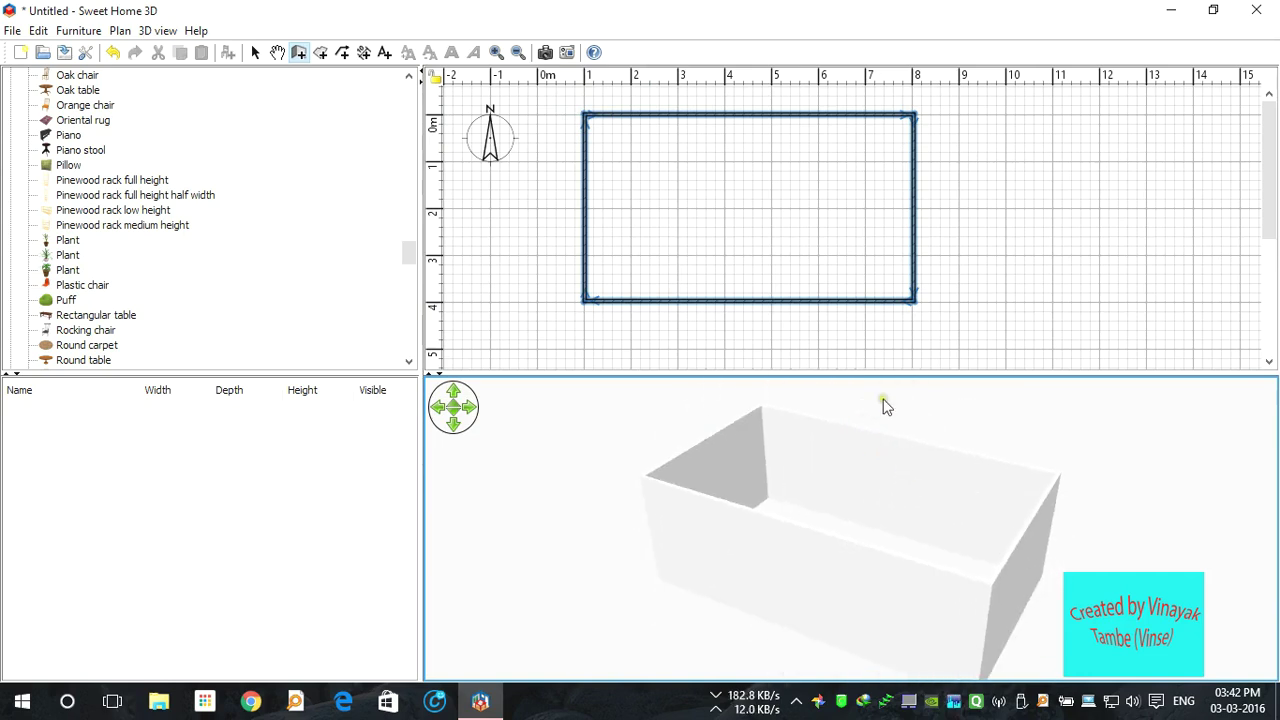
# Try a dividing wall across the middle of the rectangle between its two long walls, and undo it
pyautogui.click(749, 114)
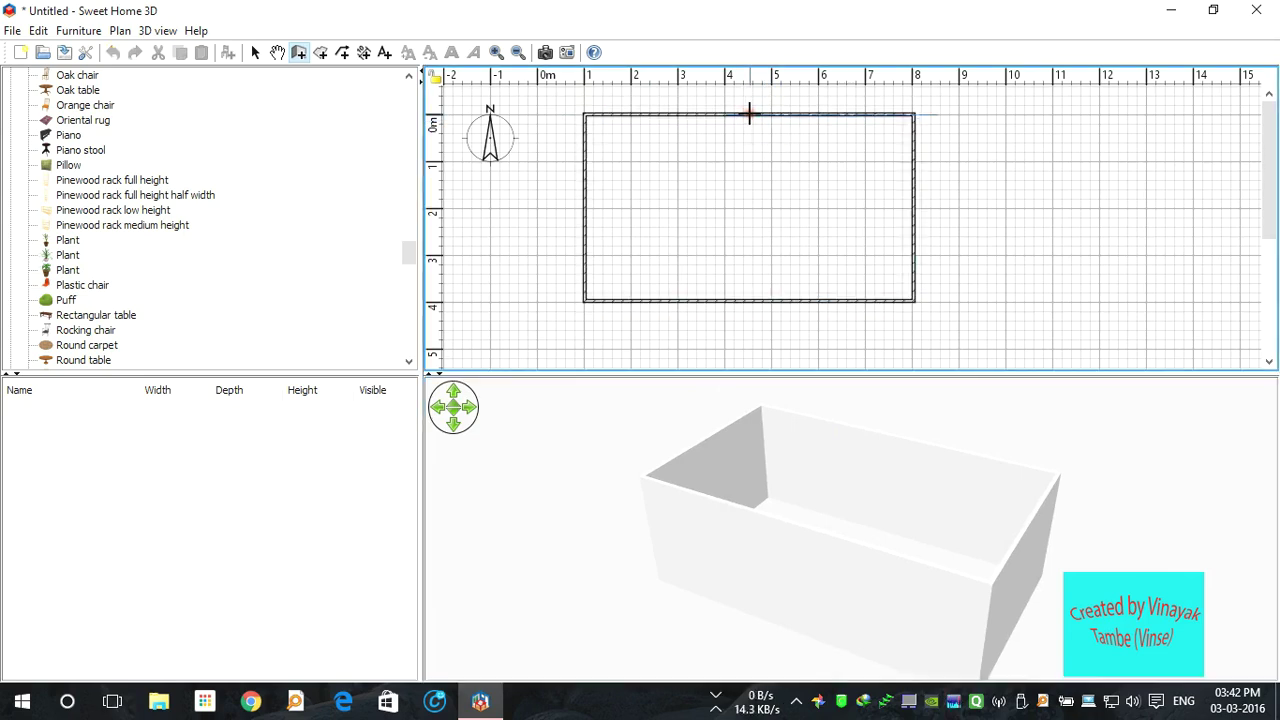
pyautogui.doubleClick(753, 300)
pyautogui.moveTo(834, 560); pyautogui.dragTo(873, 595)
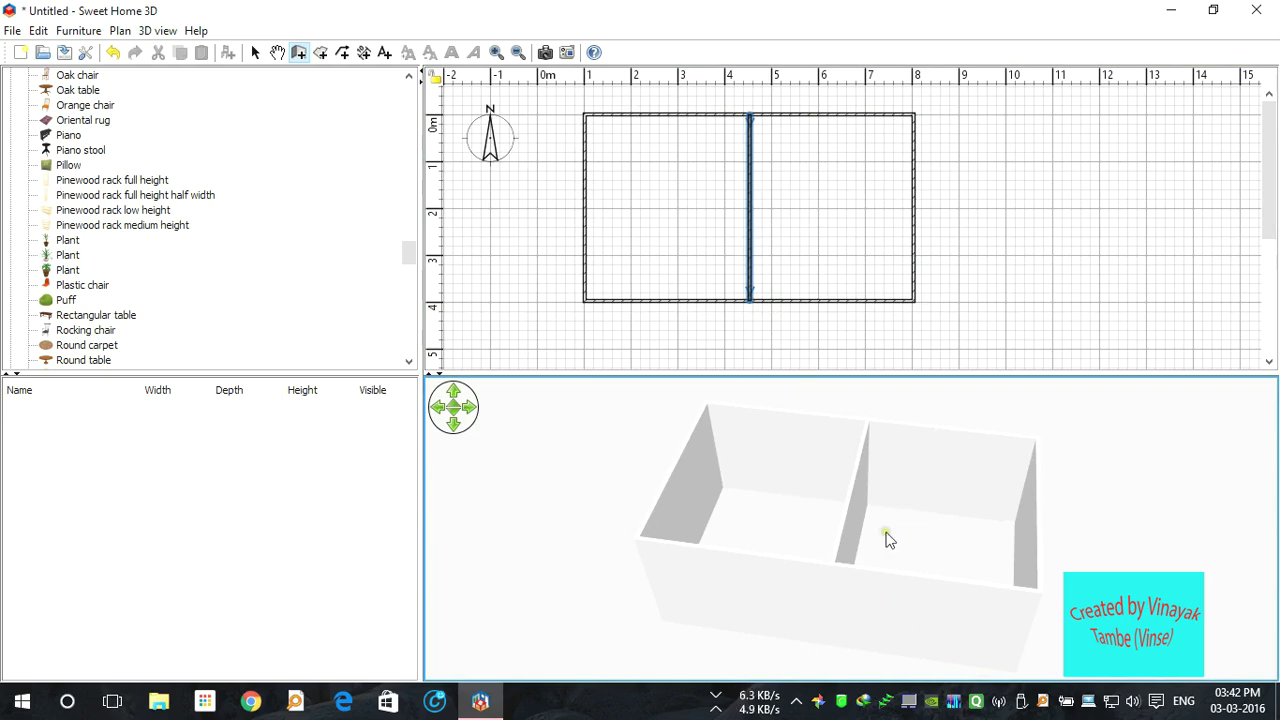
pyautogui.hotkey('ctrl', 'z')
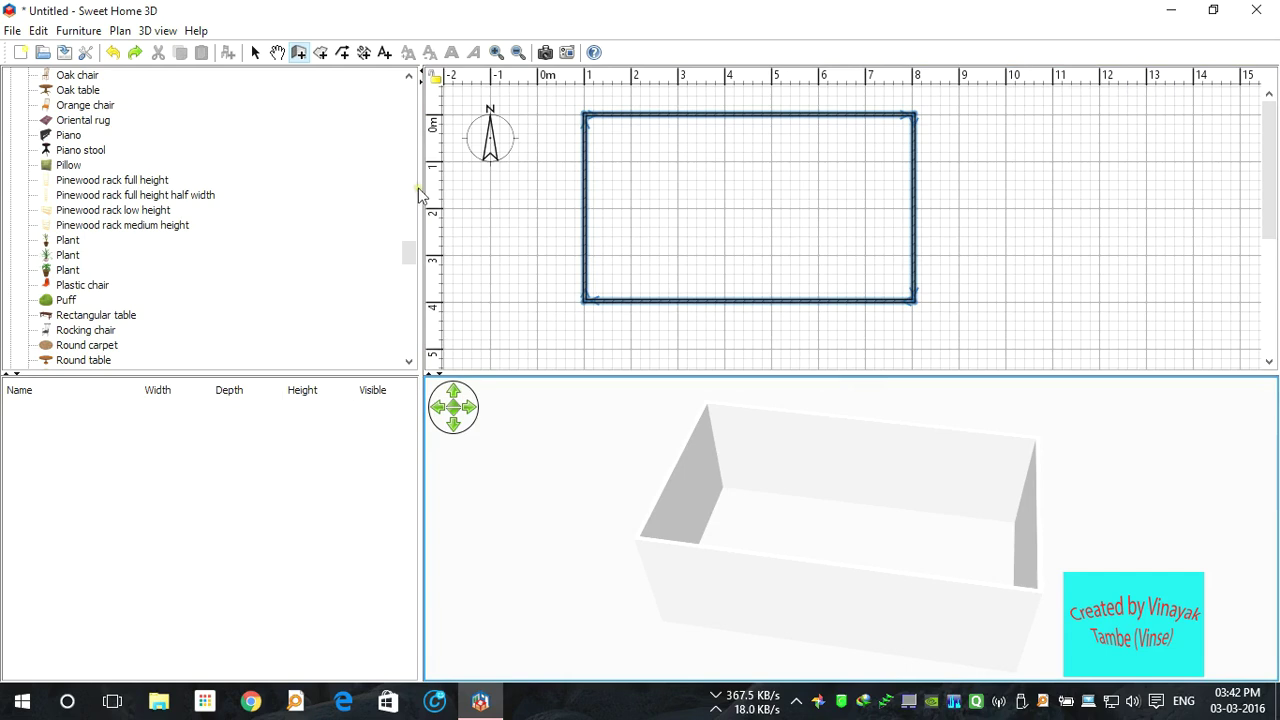
# Create a room that fills the area enclosed by the four walls
pyautogui.click(321, 53)
pyautogui.click(640, 433)
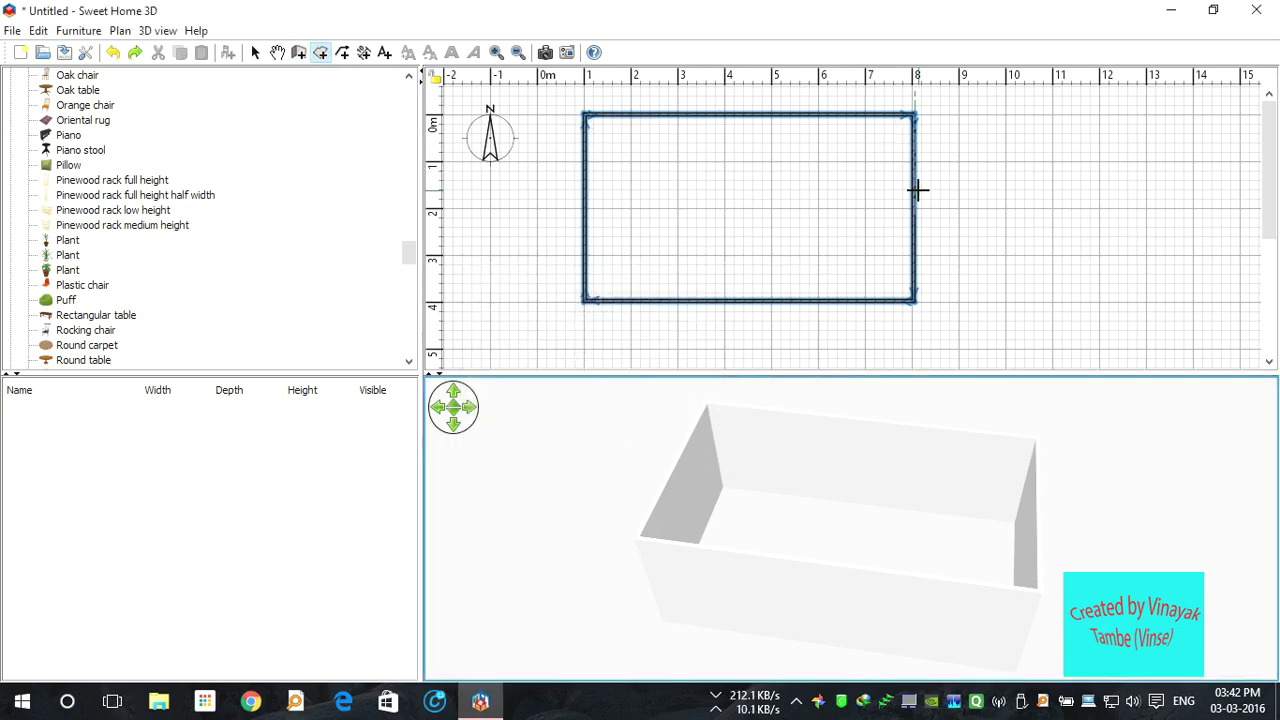
pyautogui.doubleClick(734, 192)
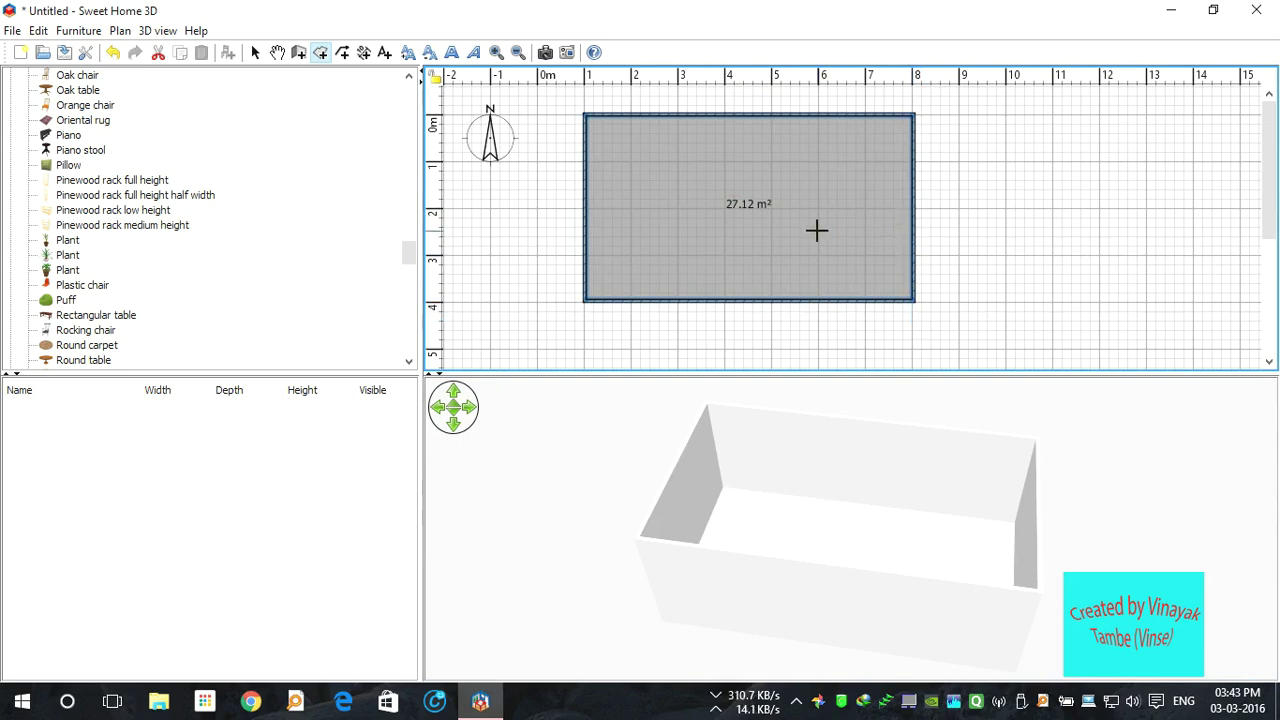
# Name the new room "leaving room" in its room properties
pyautogui.rightClick(718, 300)
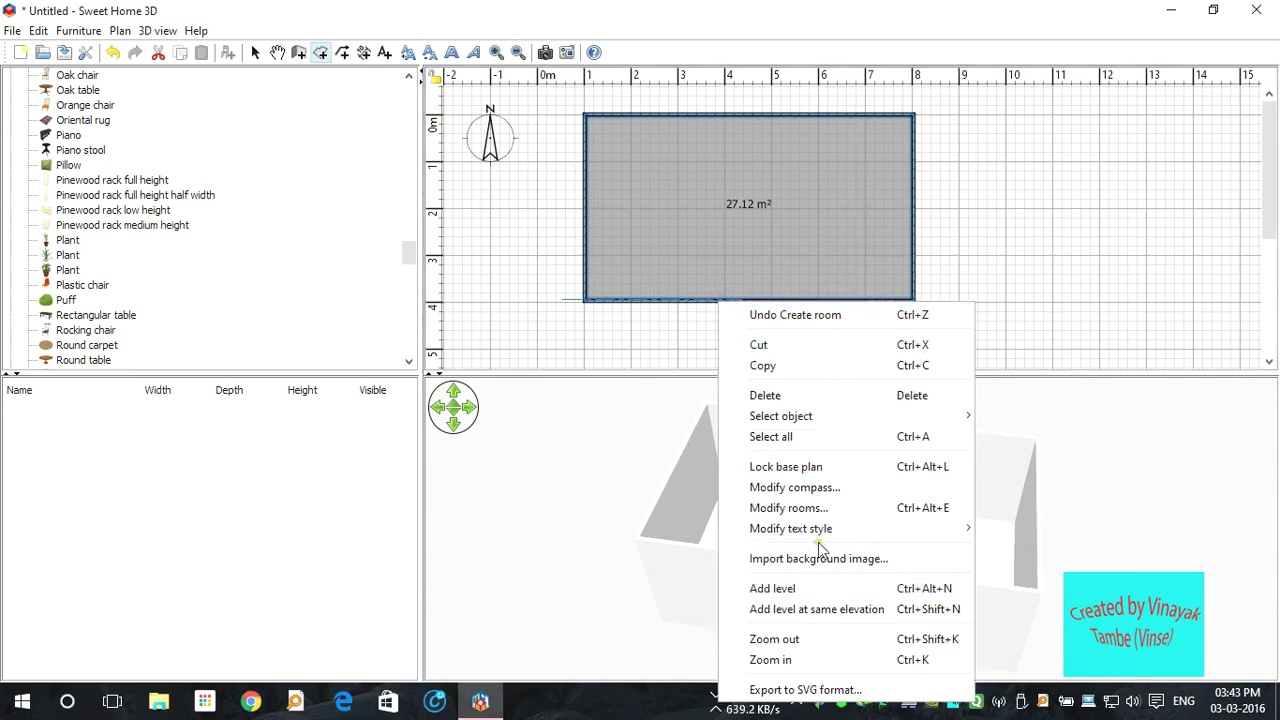
pyautogui.moveTo(818, 530)
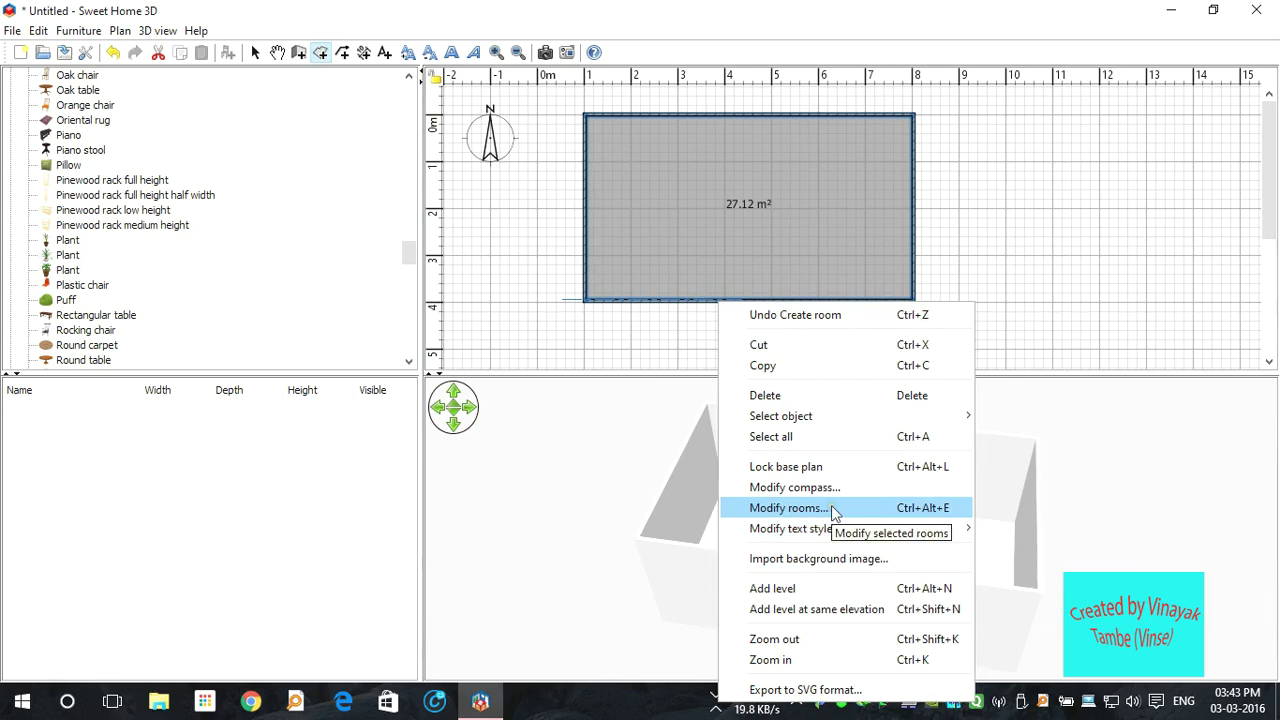
pyautogui.click(835, 510)
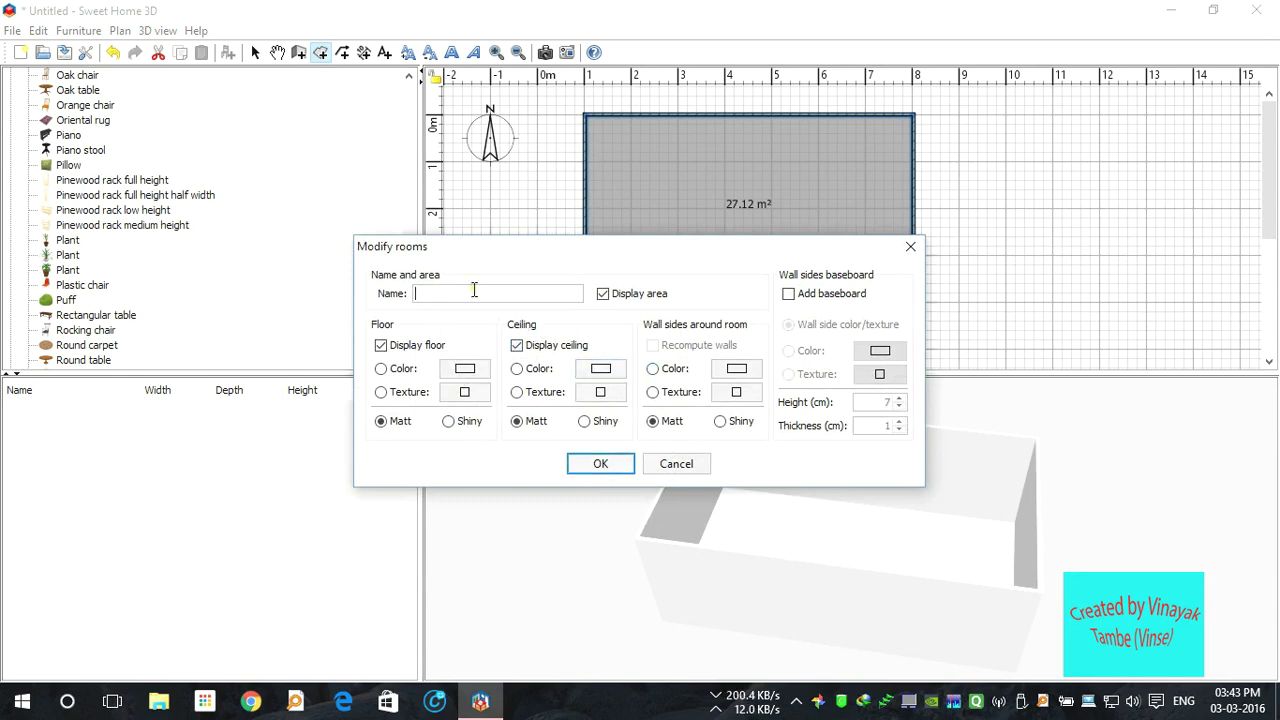
pyautogui.write('leaving room')
pyautogui.click(608, 462)
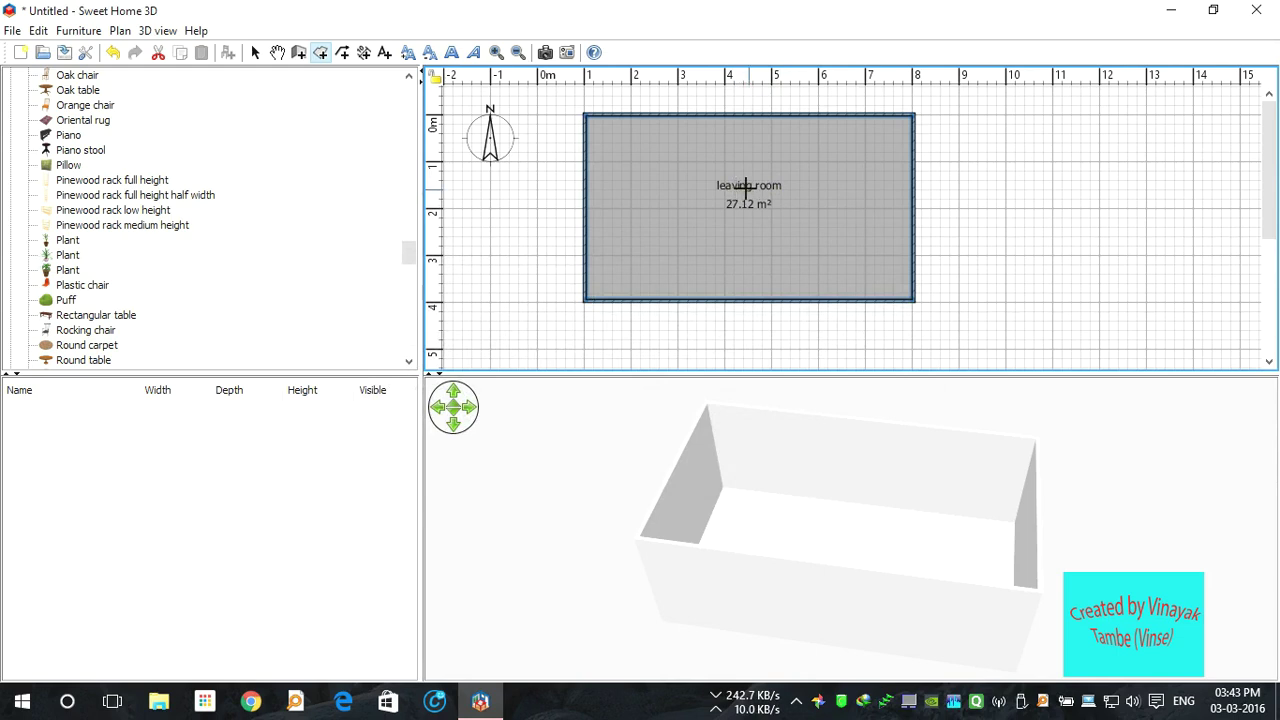
# Try a larger text size for the room label, and reduce it again
pyautogui.click(411, 53)
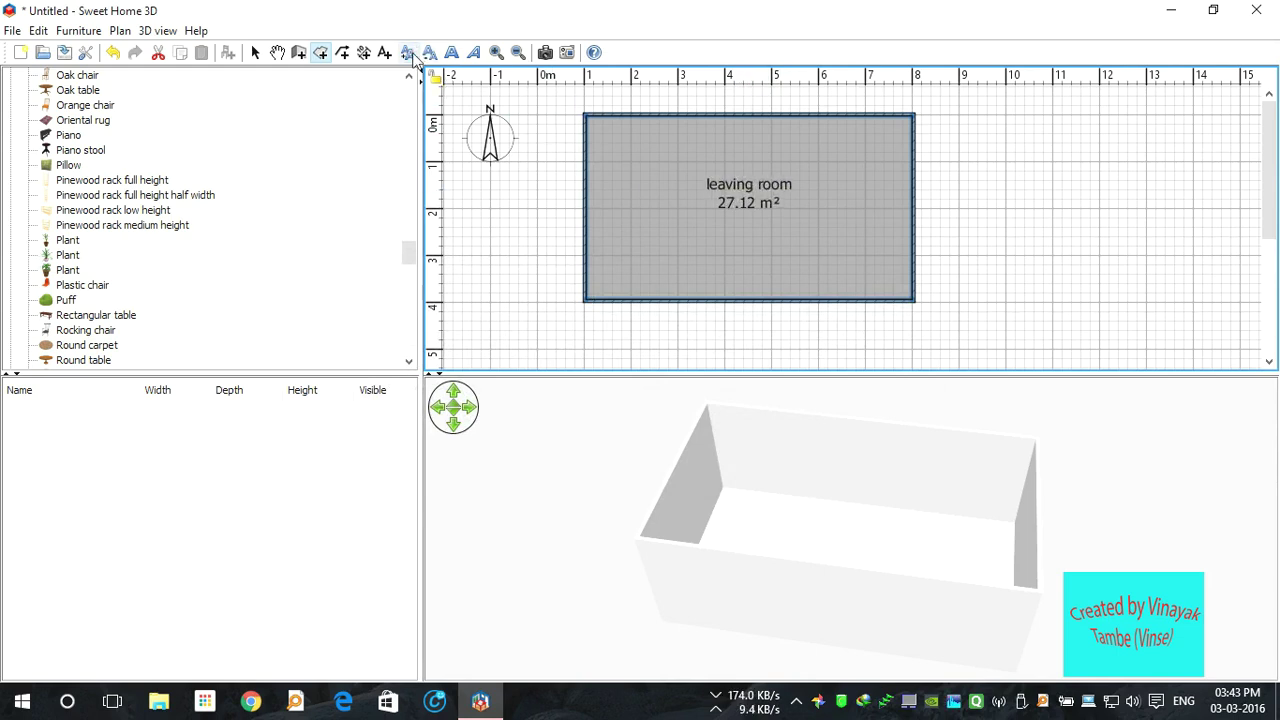
pyautogui.click(430, 53)
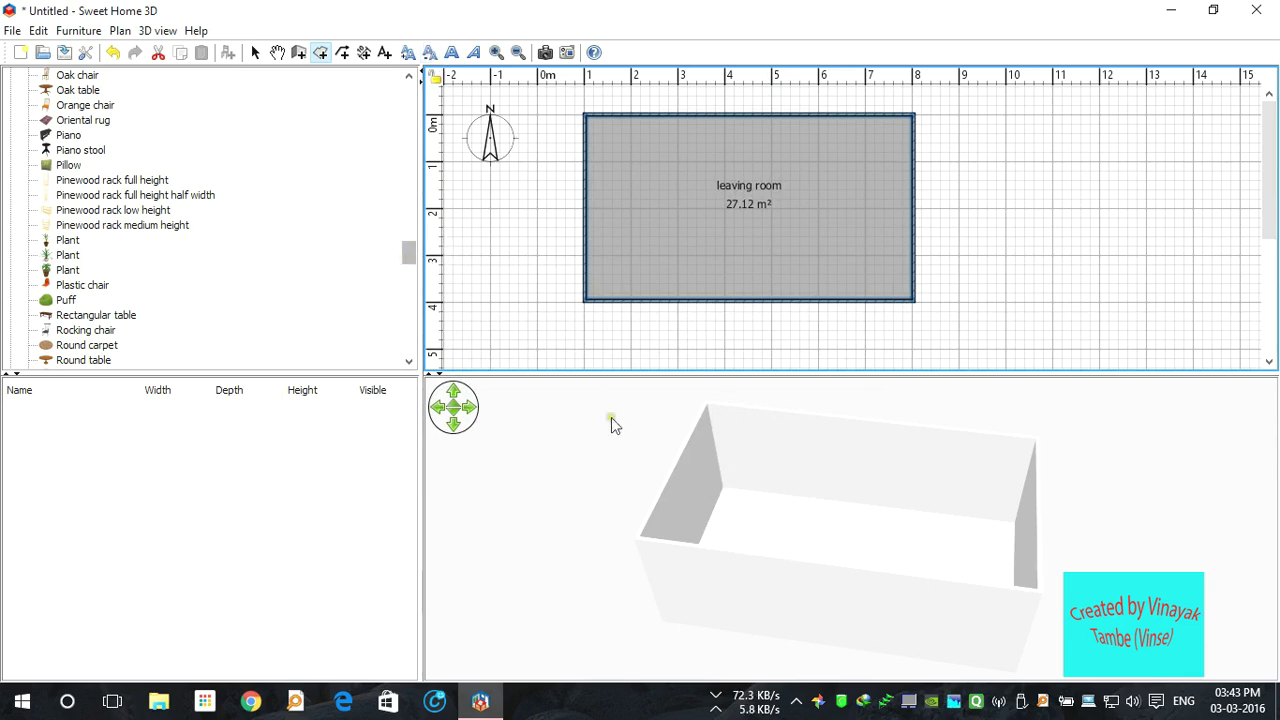
# Place the red living room sofa against the middle of the room's north wall
pyautogui.moveTo(846, 494); pyautogui.dragTo(834, 557)
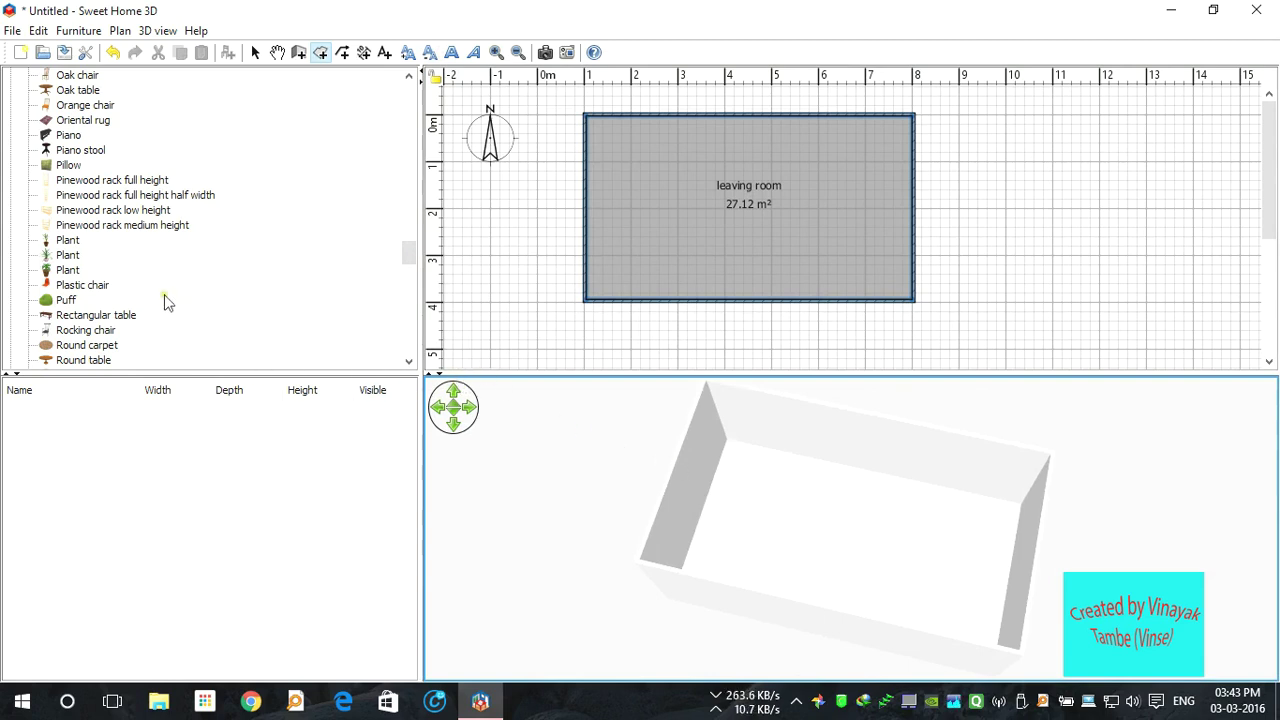
pyautogui.scroll(-2, 193, 288)
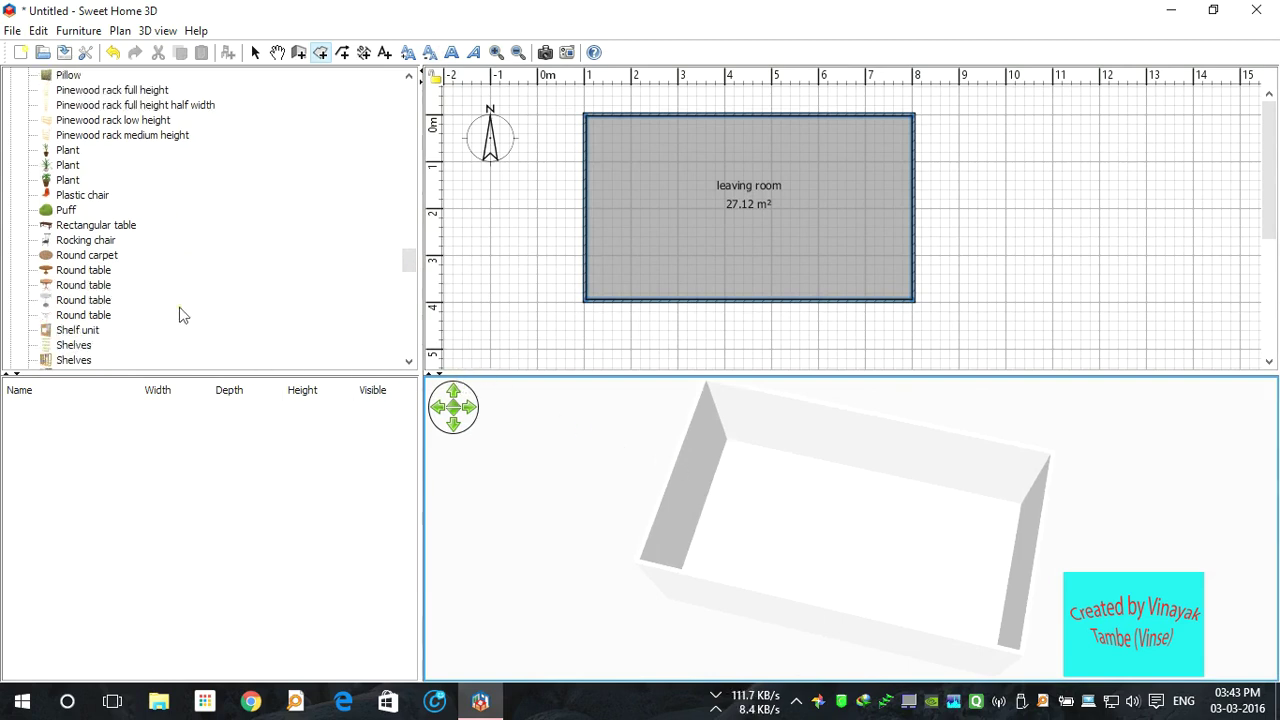
pyautogui.scroll(-3, 110, 324)
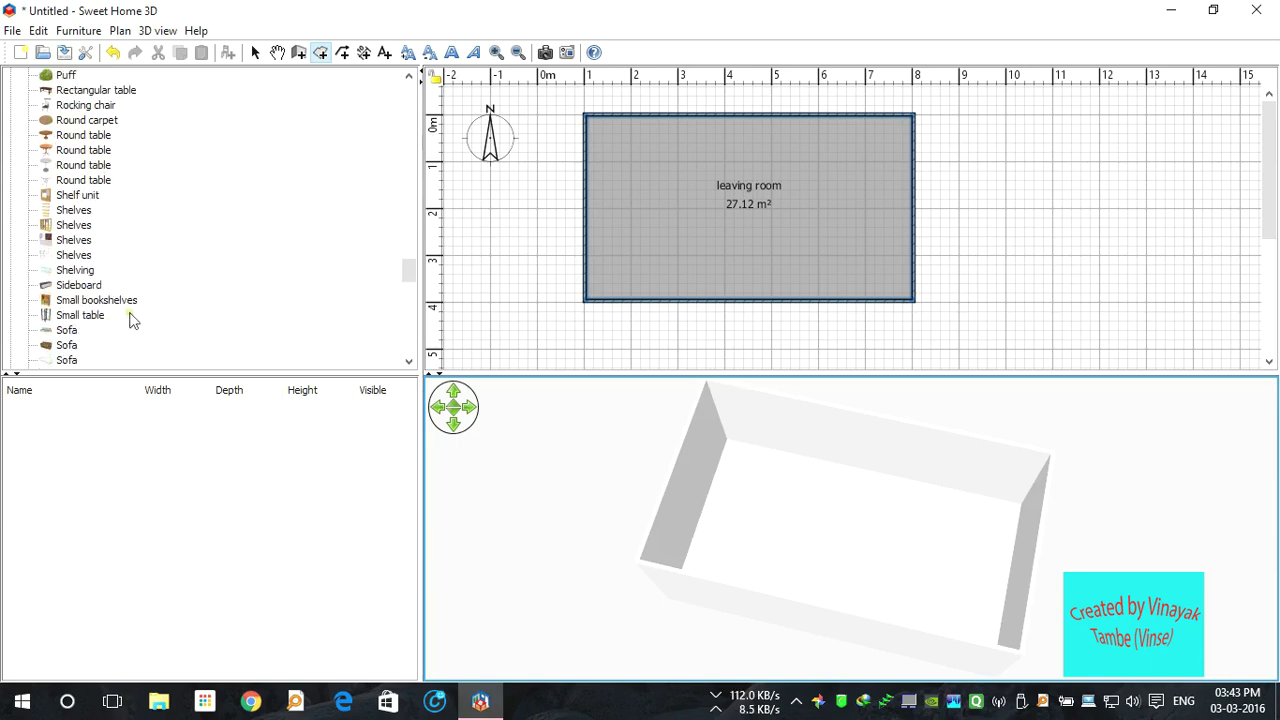
pyautogui.scroll(-1, 136, 318)
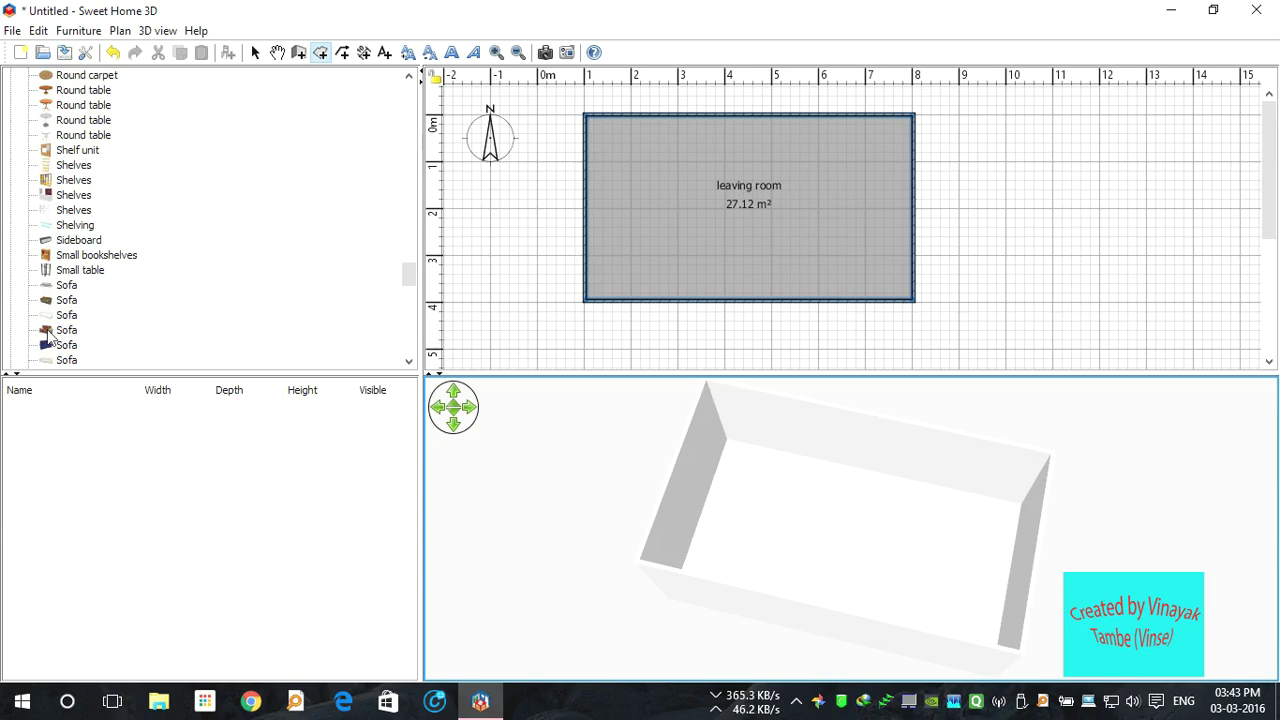
pyautogui.moveTo(48, 336)
pyautogui.moveTo(48, 336); pyautogui.dragTo(688, 120)
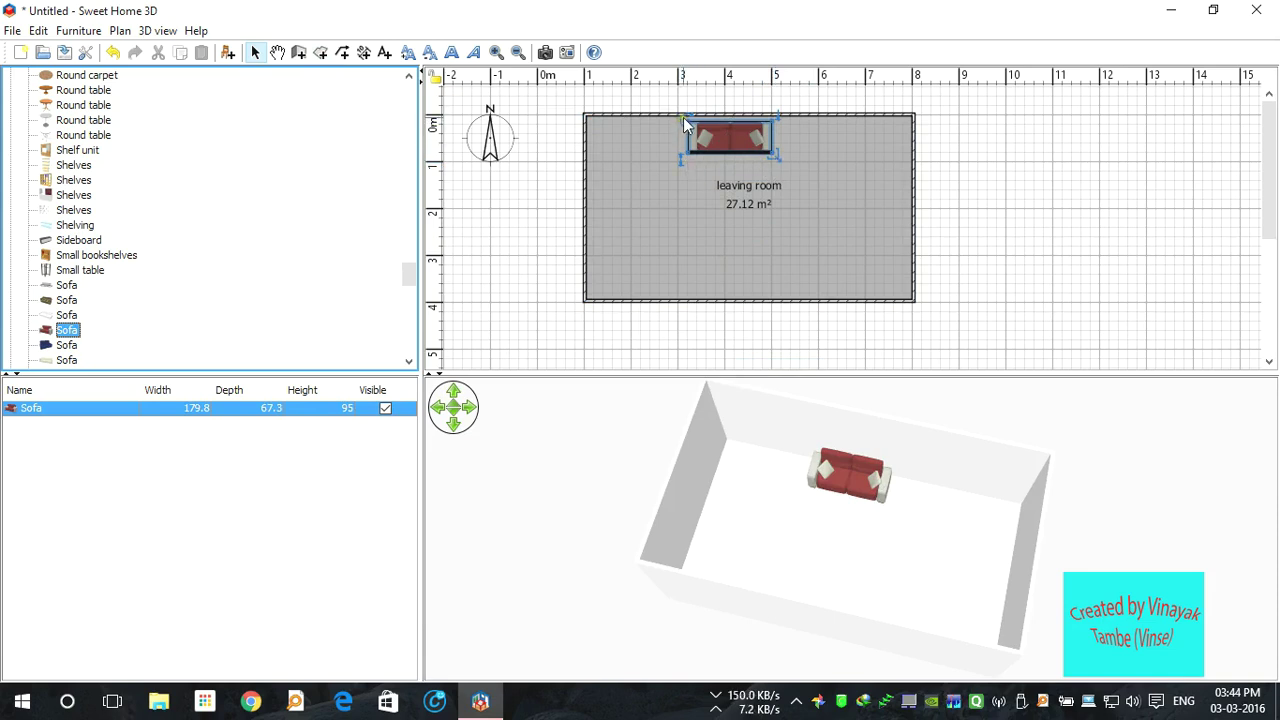
# Enlarge the sofa by the north wall to about 266 cm wide and 101 cm deep
pyautogui.moveTo(688, 121)
pyautogui.mouseDown()
pyautogui.moveTo(680, 132)
pyautogui.moveTo(688, 116)
pyautogui.mouseUp()
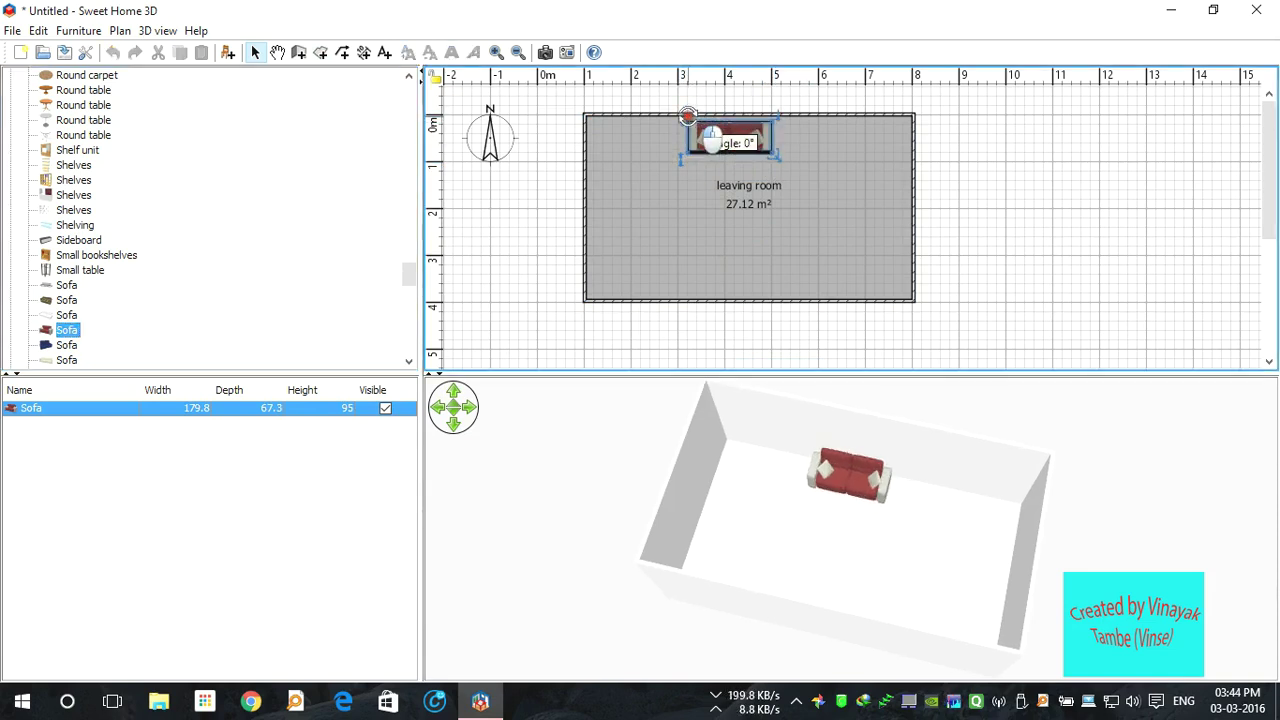
pyautogui.moveTo(688, 116); pyautogui.dragTo(688, 116)
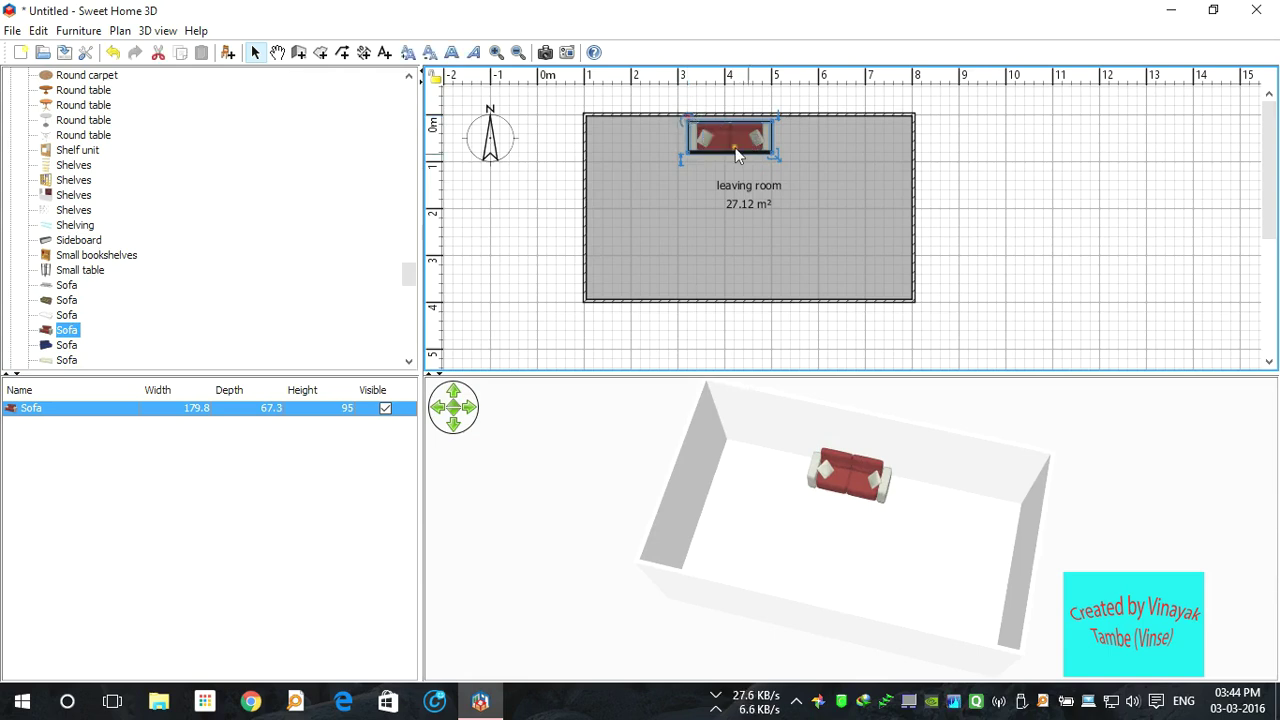
pyautogui.moveTo(775, 154); pyautogui.dragTo(777, 156)
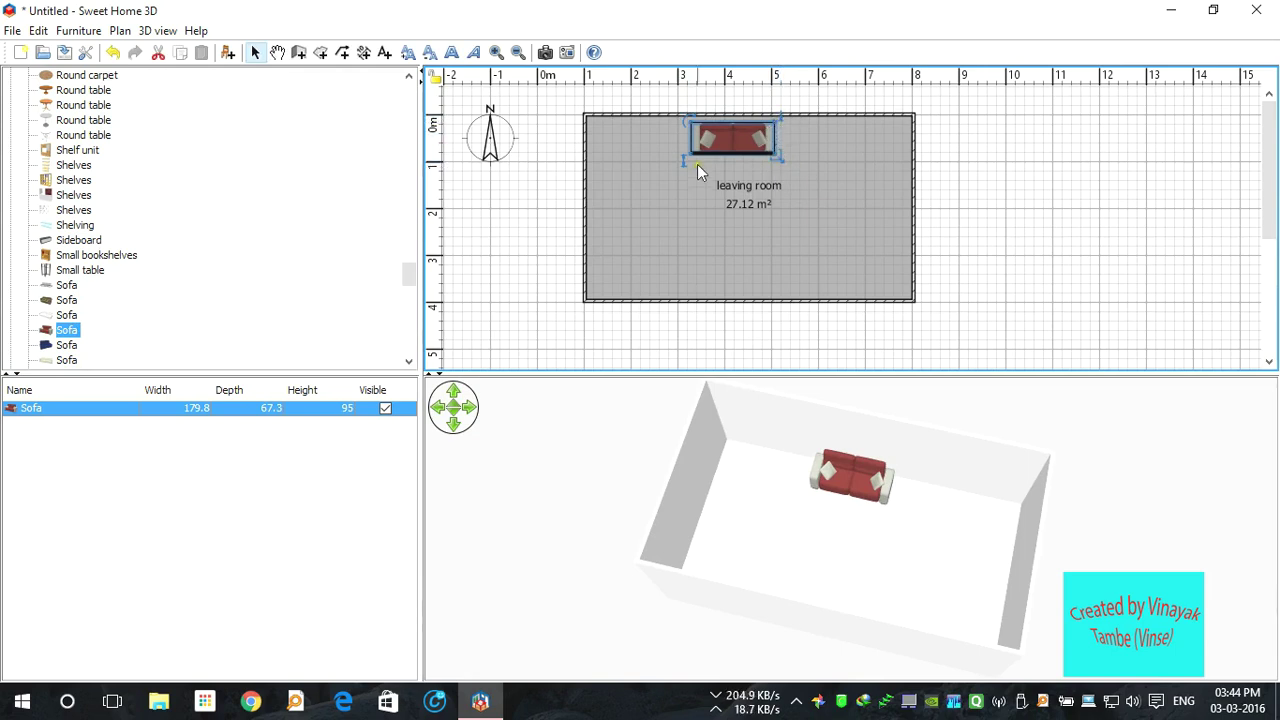
pyautogui.moveTo(684, 157)
pyautogui.mouseDown()
pyautogui.moveTo(676, 164)
pyautogui.moveTo(684, 156)
pyautogui.mouseUp()
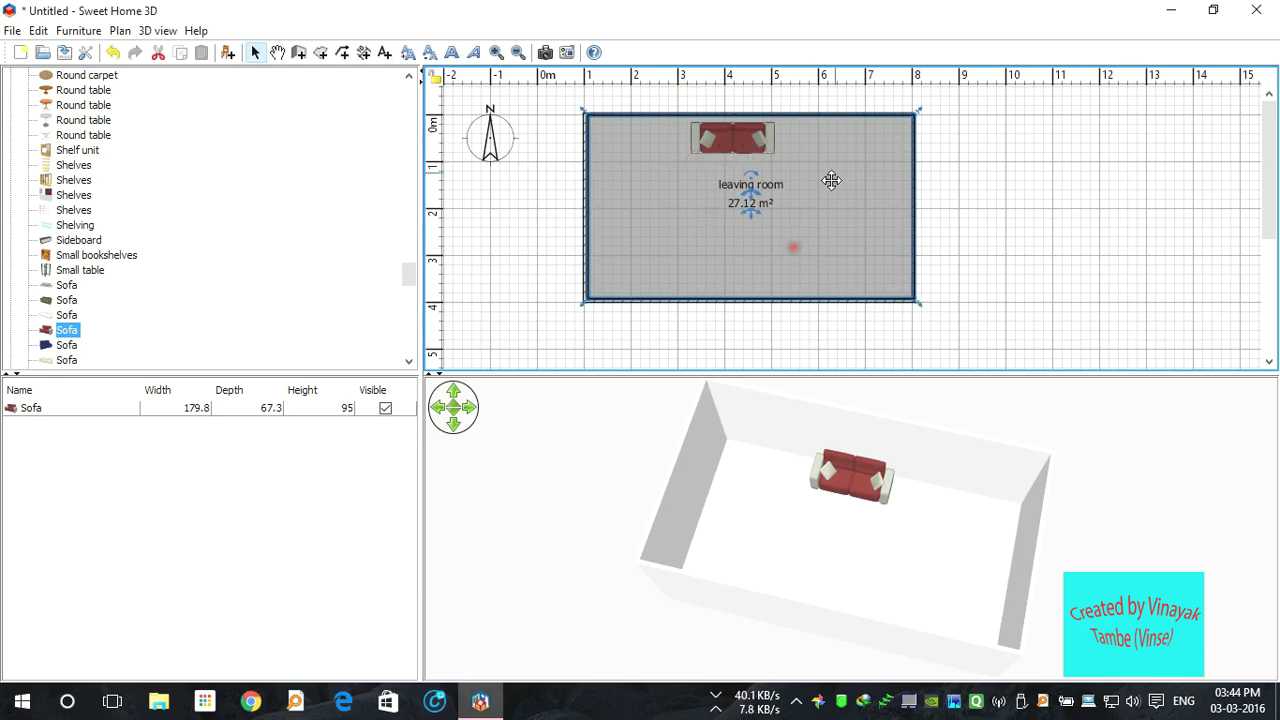
pyautogui.click(996, 164)
pyautogui.click(744, 153)
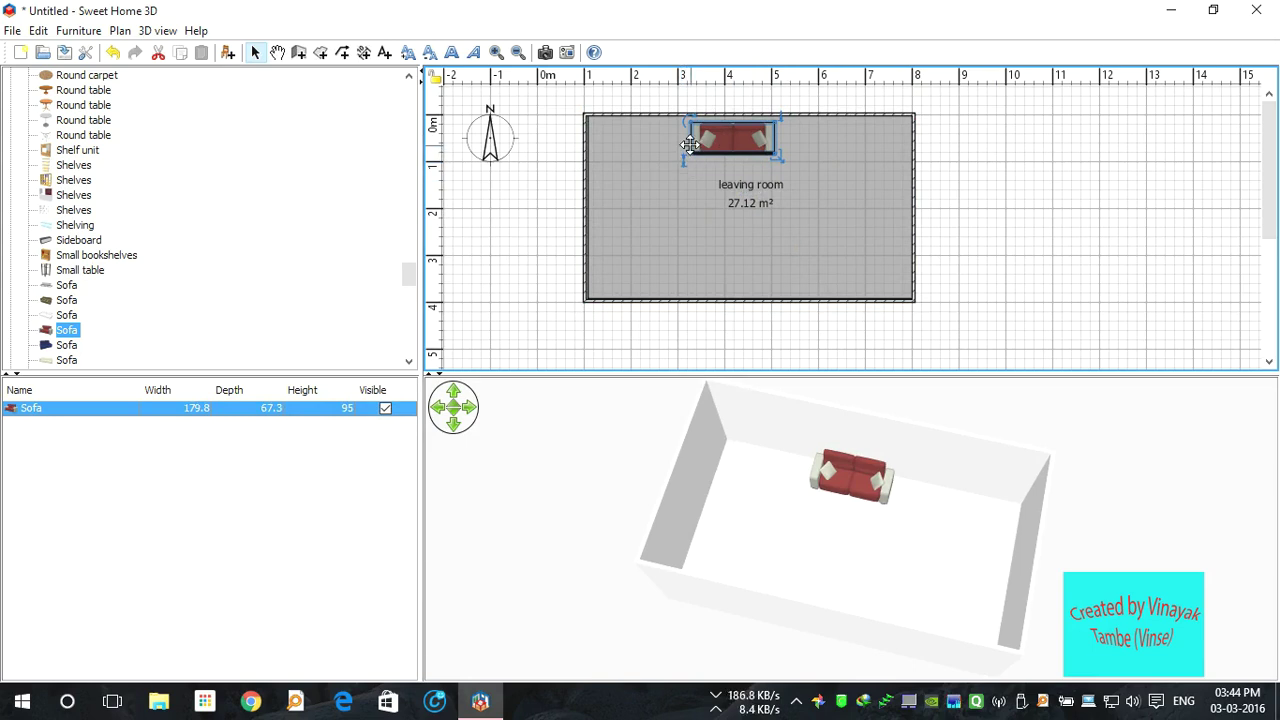
pyautogui.moveTo(776, 122); pyautogui.dragTo(816, 167)
pyautogui.click(739, 271)
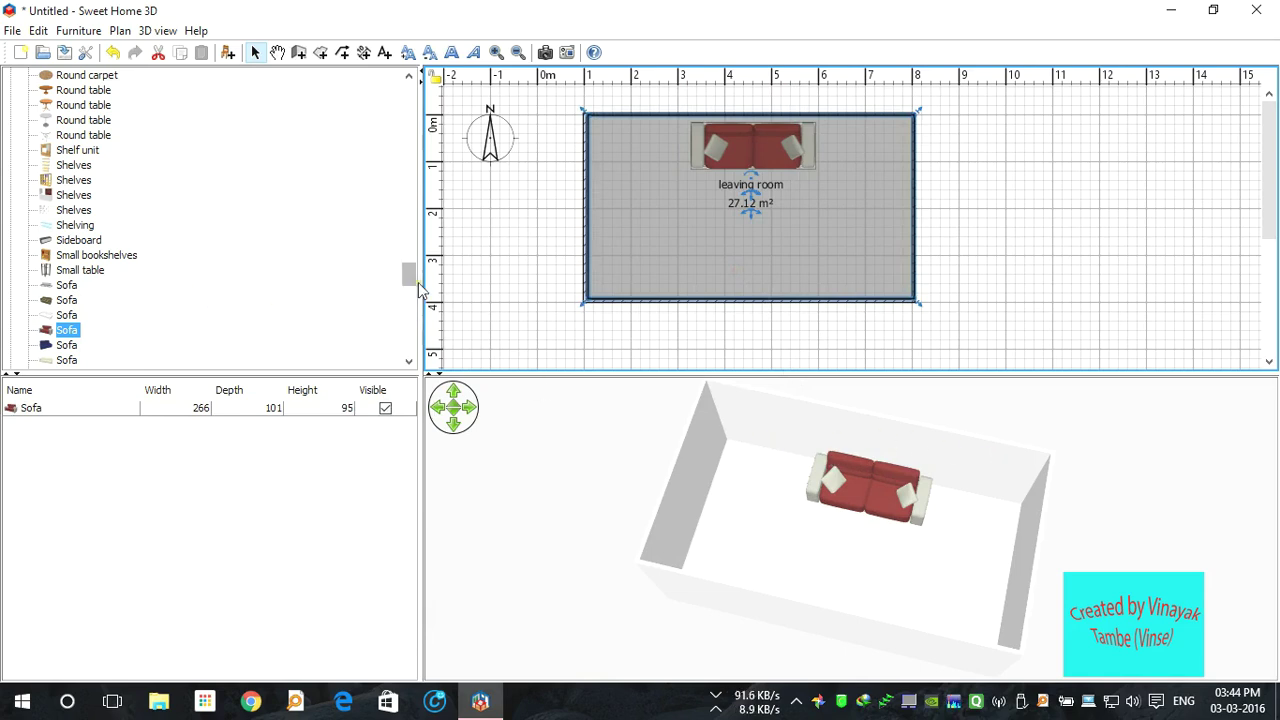
# Place the brown door from the doors and windows category in the room's west wall
pyautogui.moveTo(409, 273); pyautogui.dragTo(434, 112)
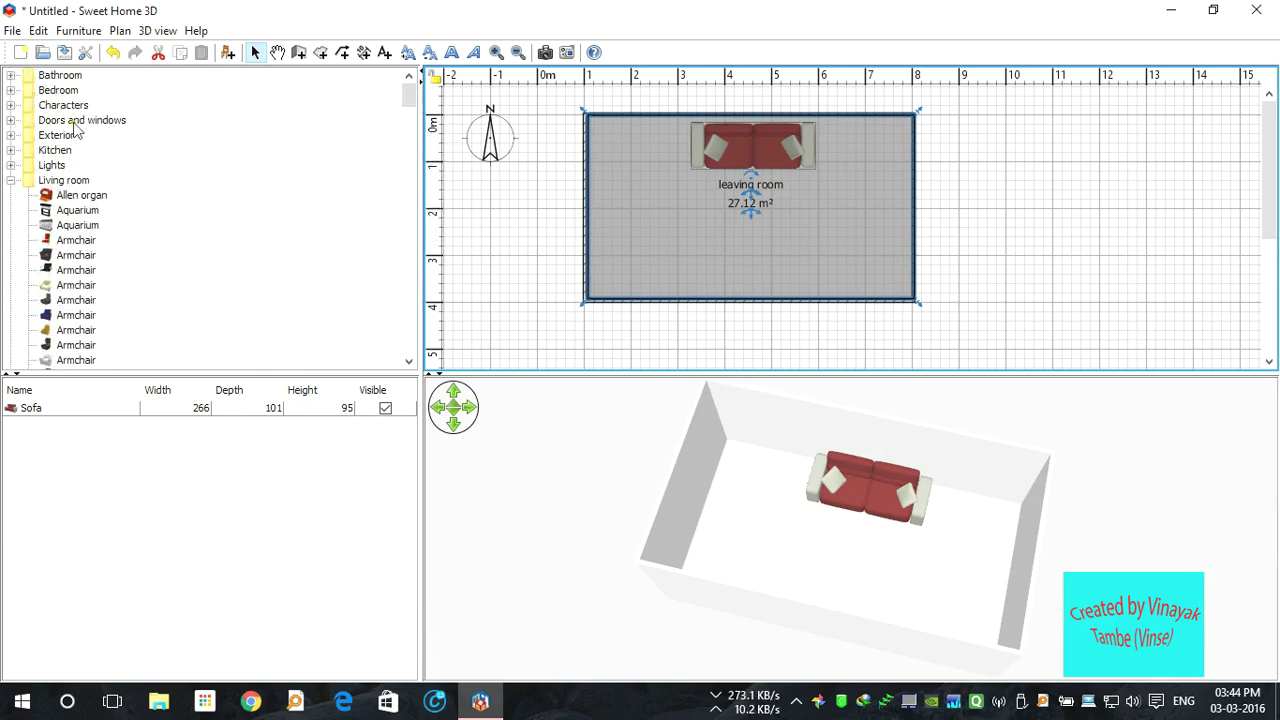
pyautogui.click(10, 120)
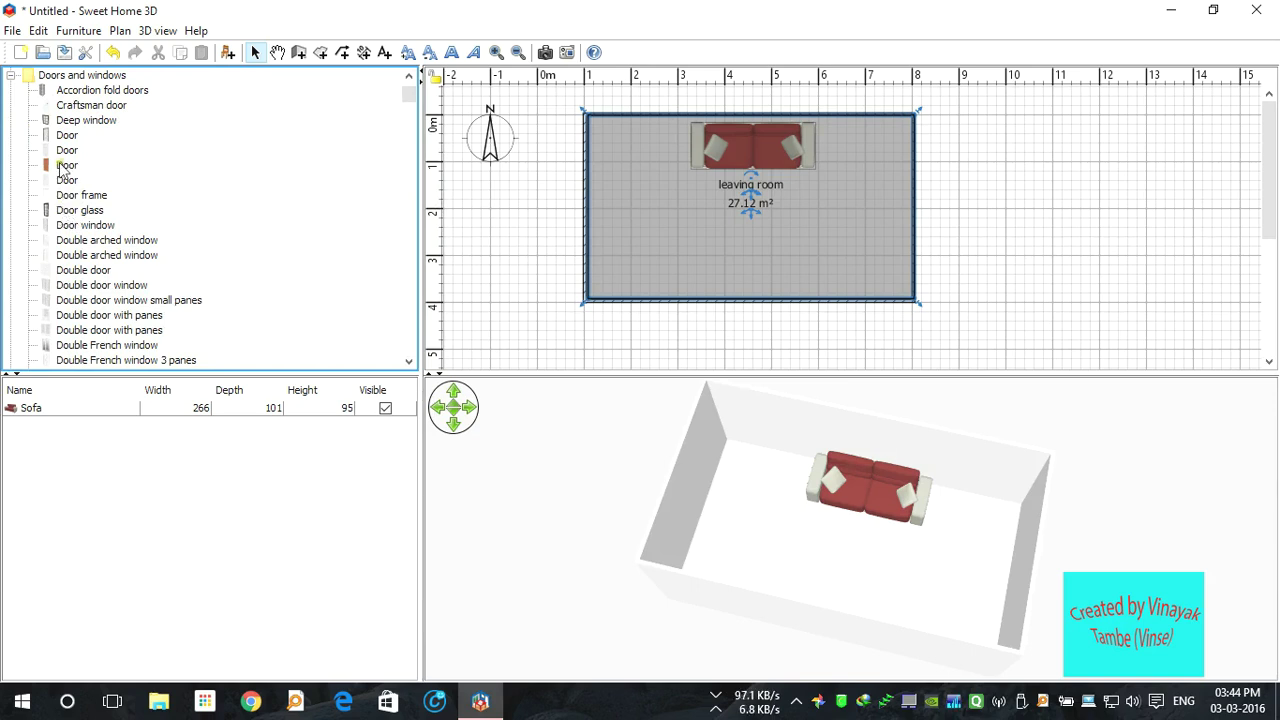
pyautogui.moveTo(47, 170)
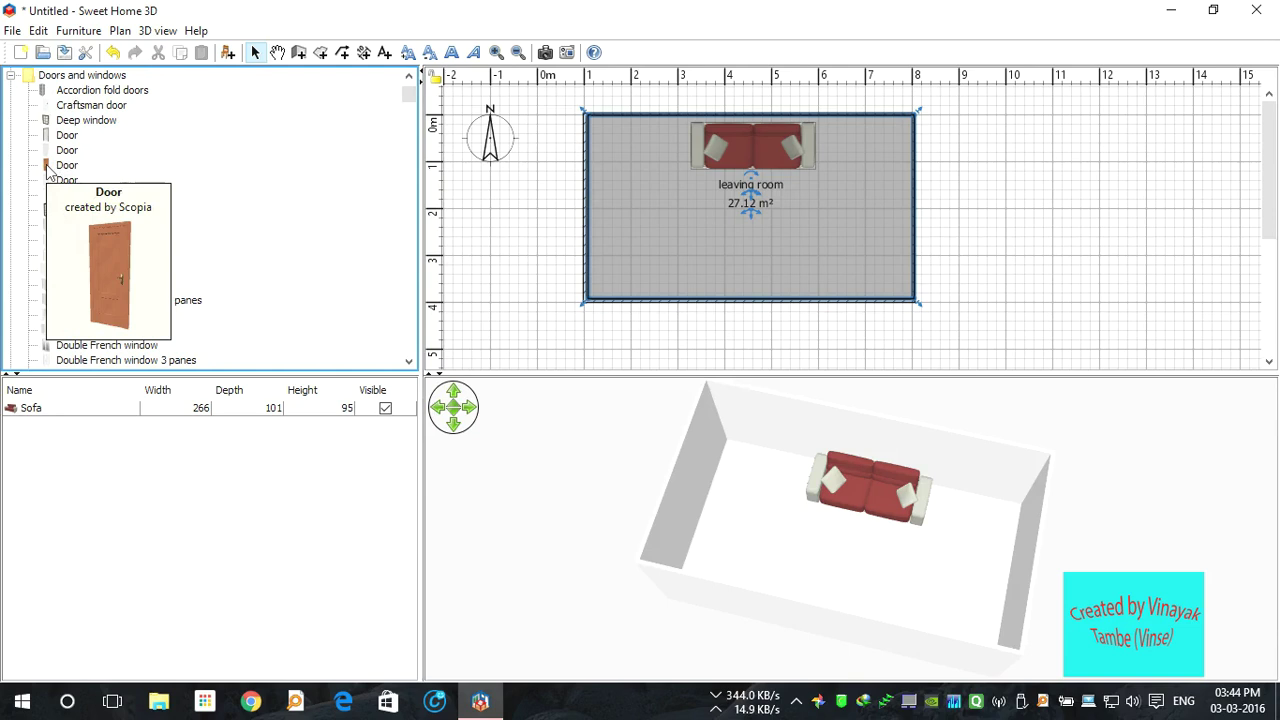
pyautogui.moveTo(47, 170); pyautogui.dragTo(591, 197)
pyautogui.moveTo(725, 509); pyautogui.dragTo(611, 666)
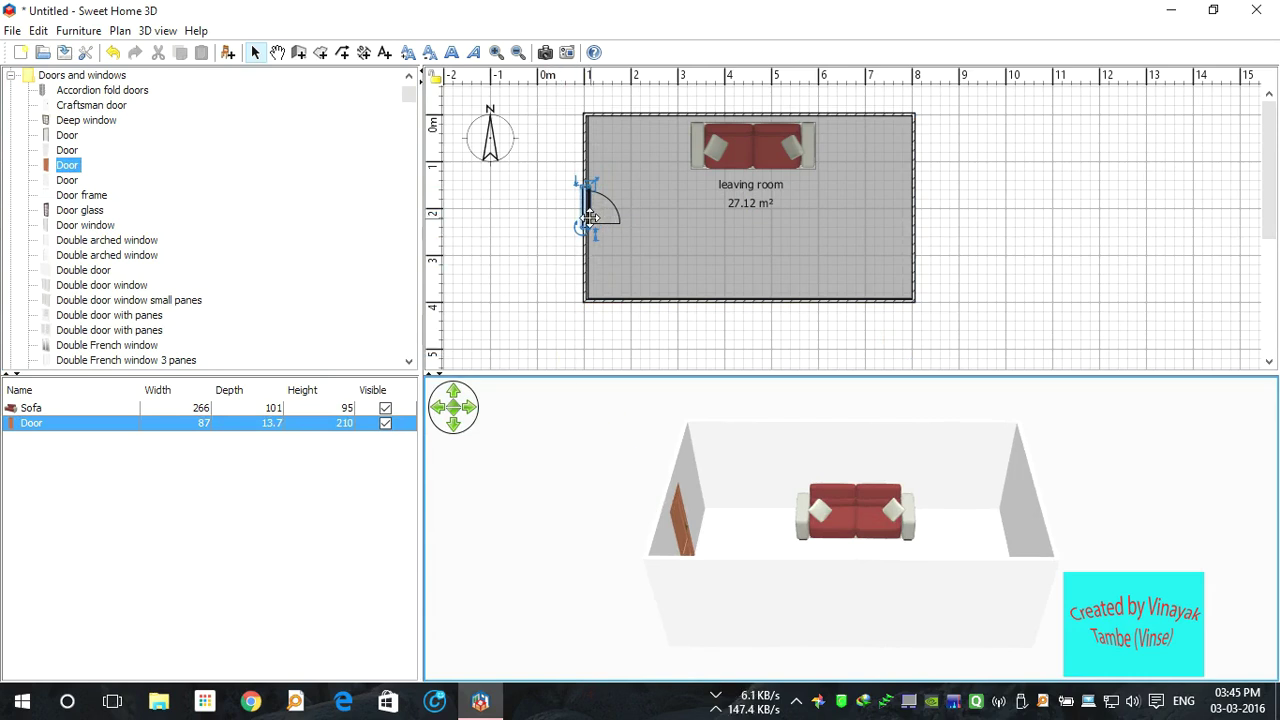
# Resize the west wall's door to about 115 cm wide and 176 cm high, and dismiss the download notice
pyautogui.moveTo(587, 224); pyautogui.dragTo(588, 243)
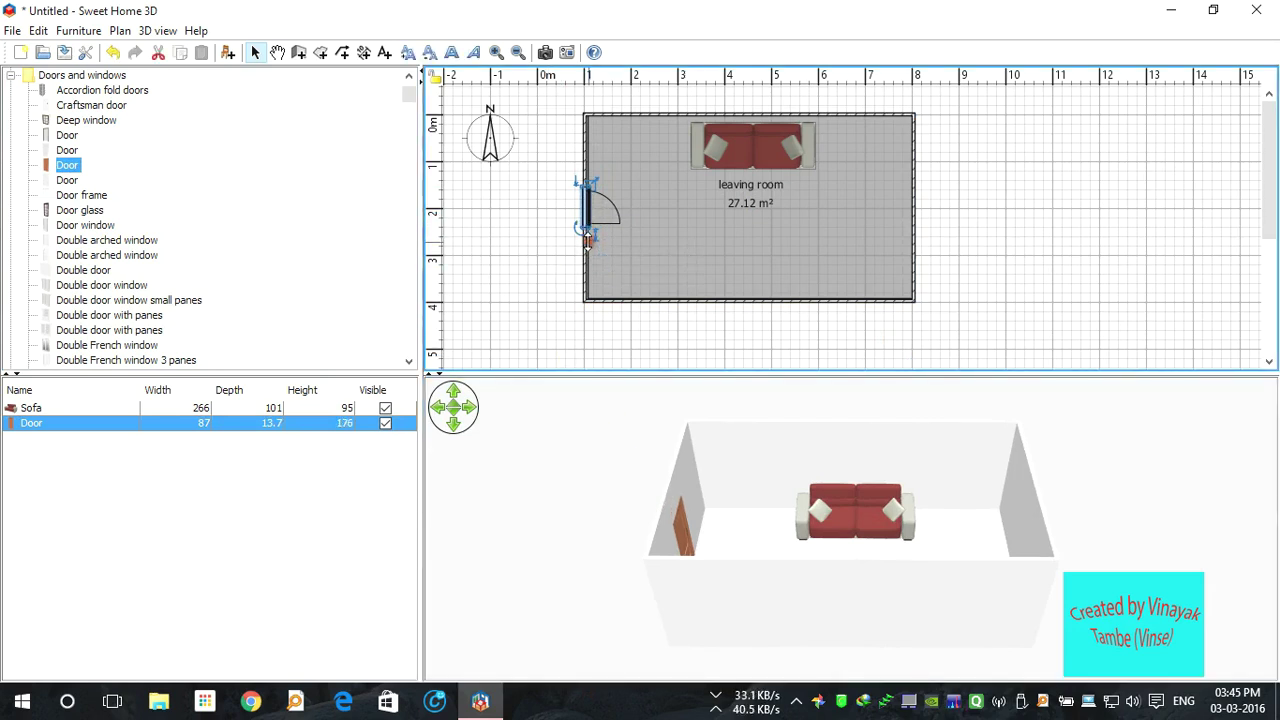
pyautogui.moveTo(587, 184); pyautogui.dragTo(588, 170)
pyautogui.moveTo(737, 571); pyautogui.dragTo(1015, 447)
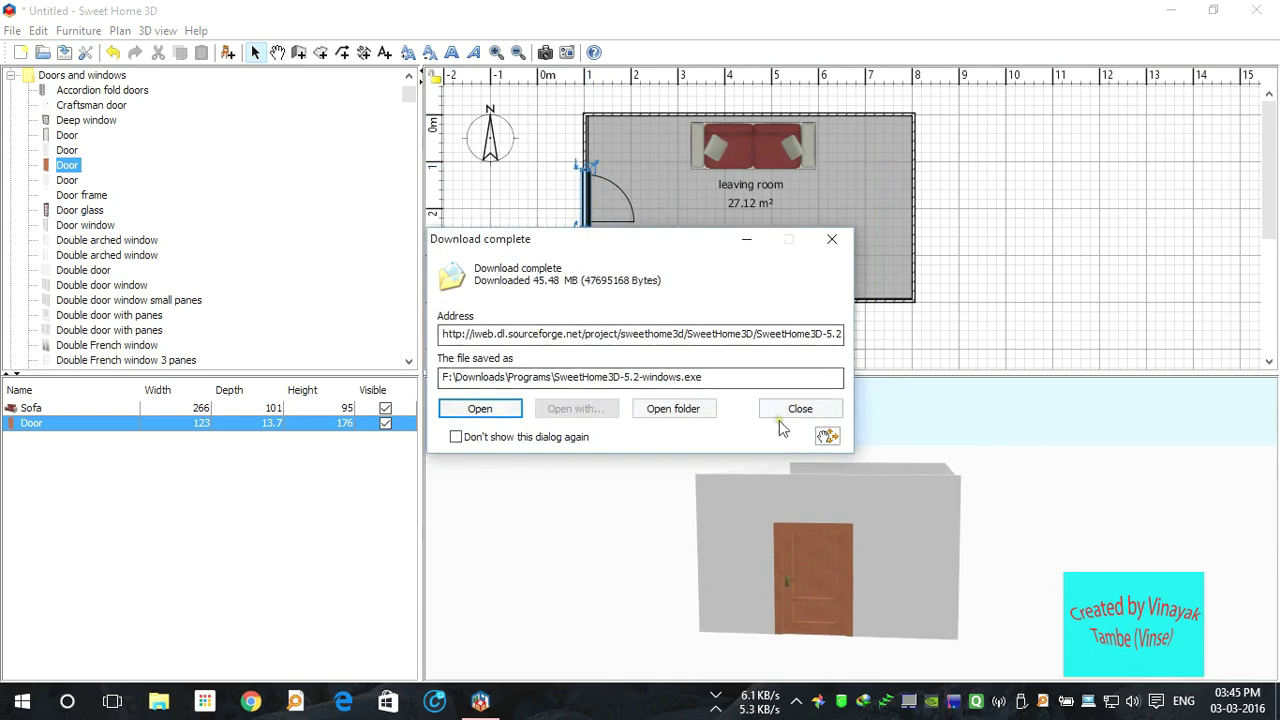
pyautogui.click(780, 406)
pyautogui.moveTo(585, 170)
pyautogui.mouseDown()
pyautogui.moveTo(583, 158)
pyautogui.moveTo(586, 195)
pyautogui.moveTo(584, 143)
pyautogui.moveTo(591, 170)
pyautogui.mouseUp()
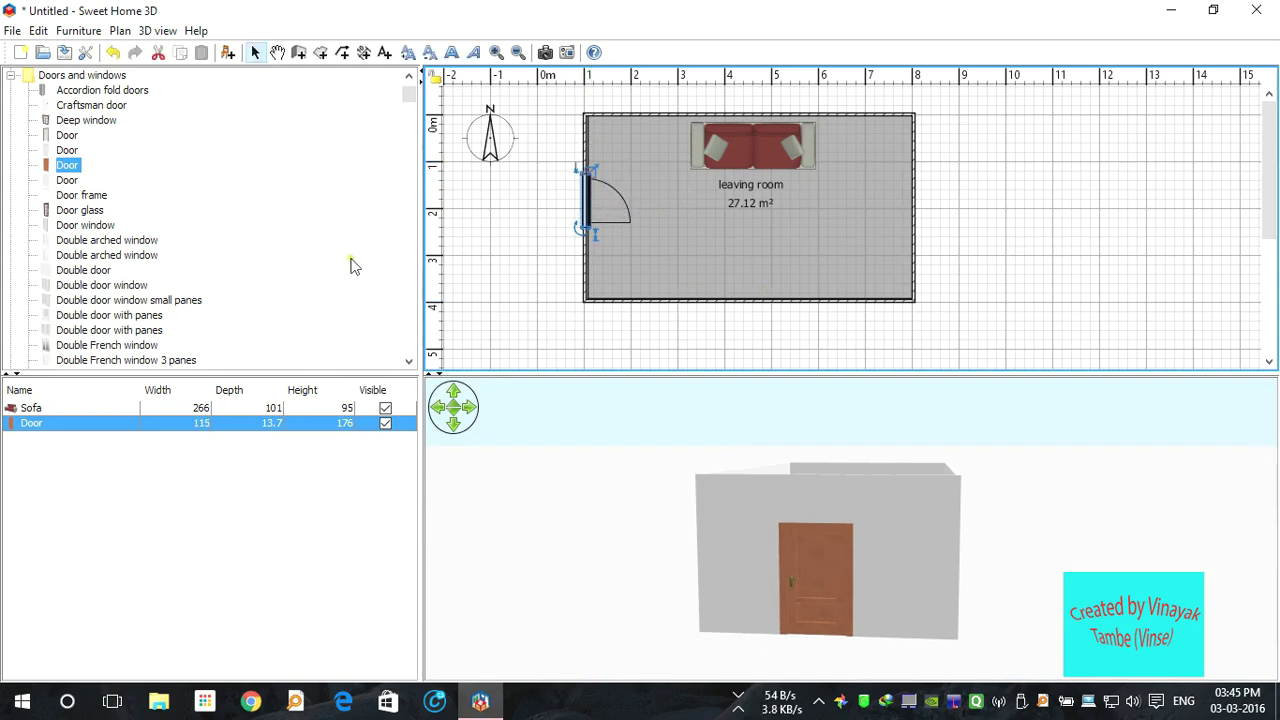
# Place a Window 2x3 in the south wall and another opposite it in the north wall, both near the east end
pyautogui.scroll(-8, 138, 300)
pyautogui.scroll(-10, 138, 300)
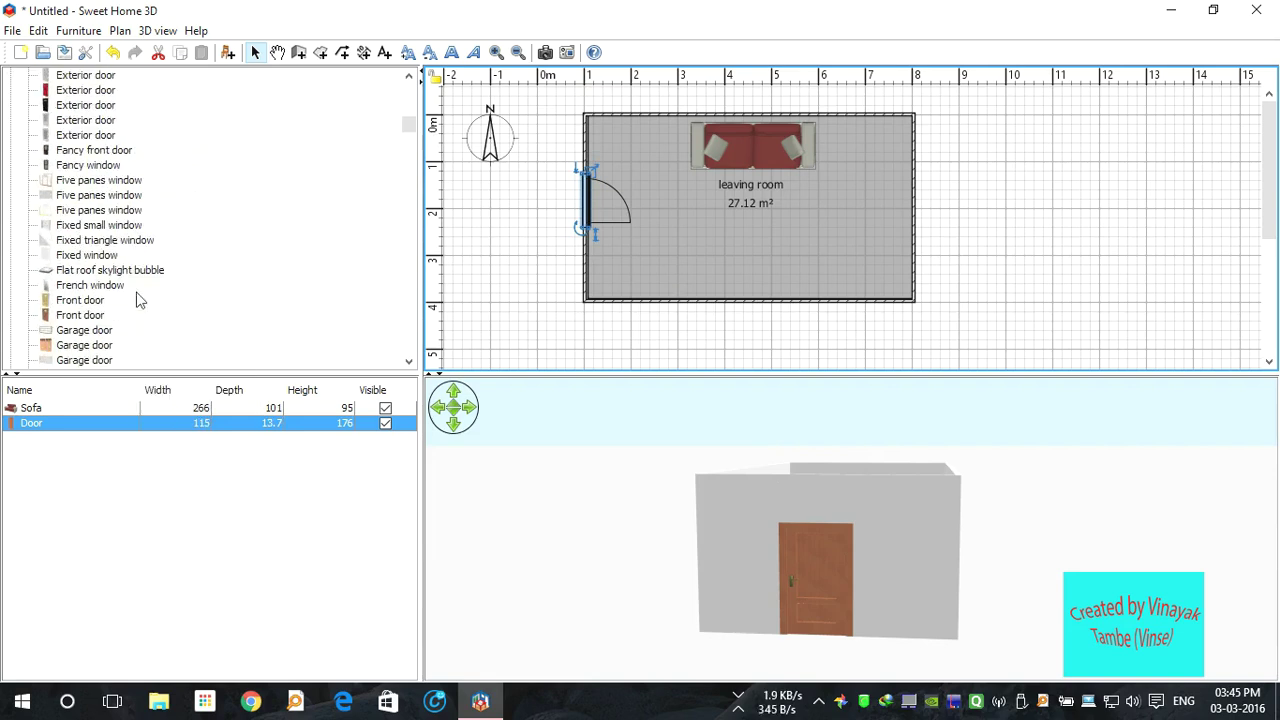
pyautogui.scroll(-3, 138, 300)
pyautogui.scroll(-7, 138, 300)
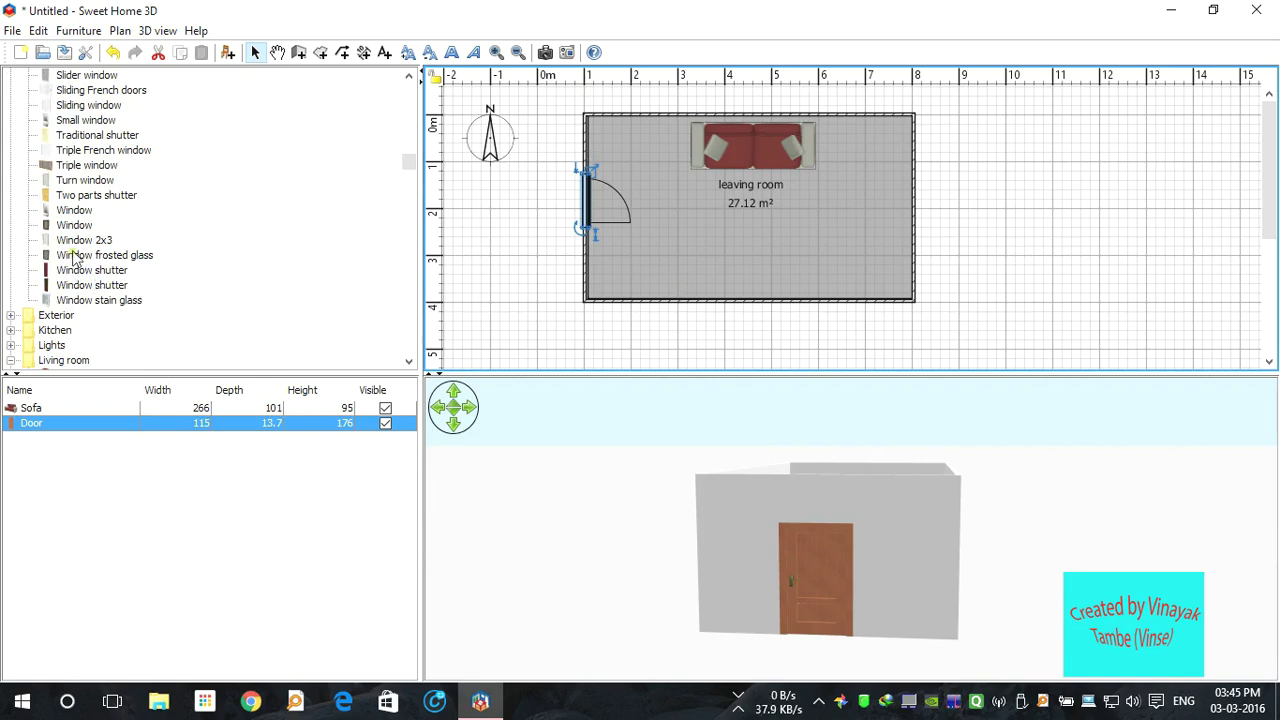
pyautogui.moveTo(63, 244); pyautogui.dragTo(849, 291)
pyautogui.moveTo(710, 610); pyautogui.dragTo(772, 540)
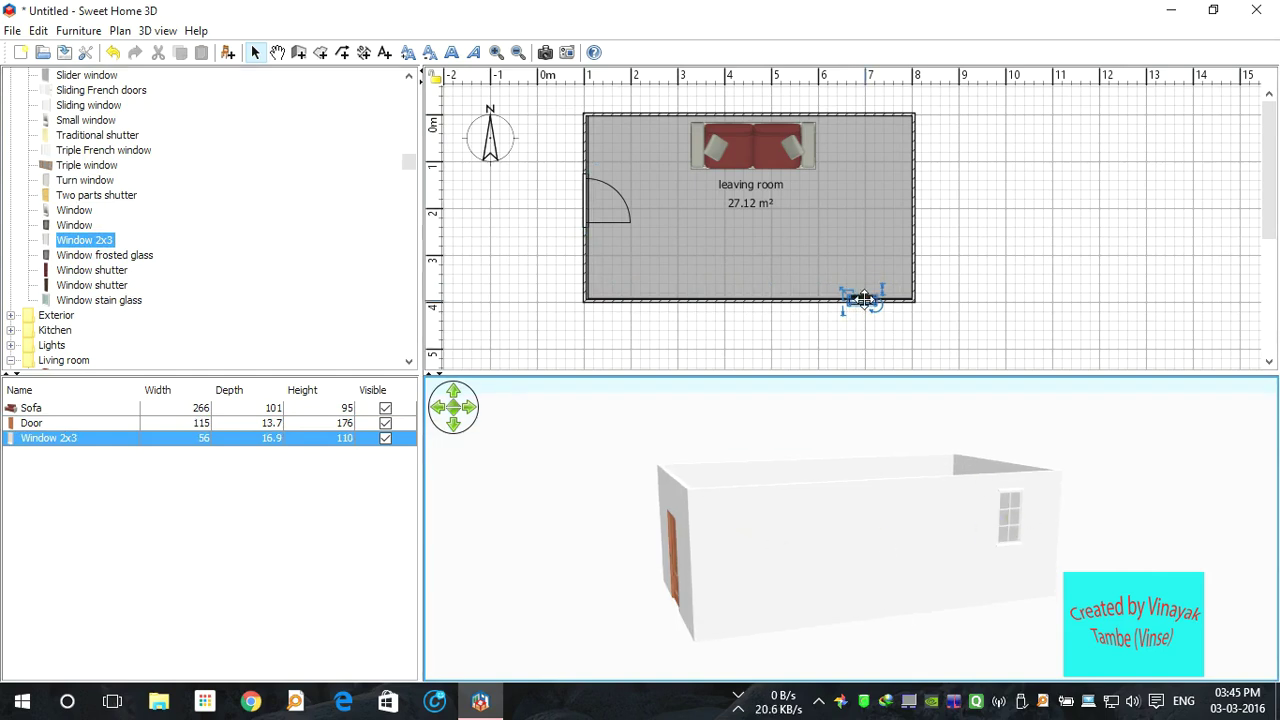
pyautogui.moveTo(90, 242); pyautogui.dragTo(843, 114)
pyautogui.moveTo(893, 528); pyautogui.dragTo(957, 549)
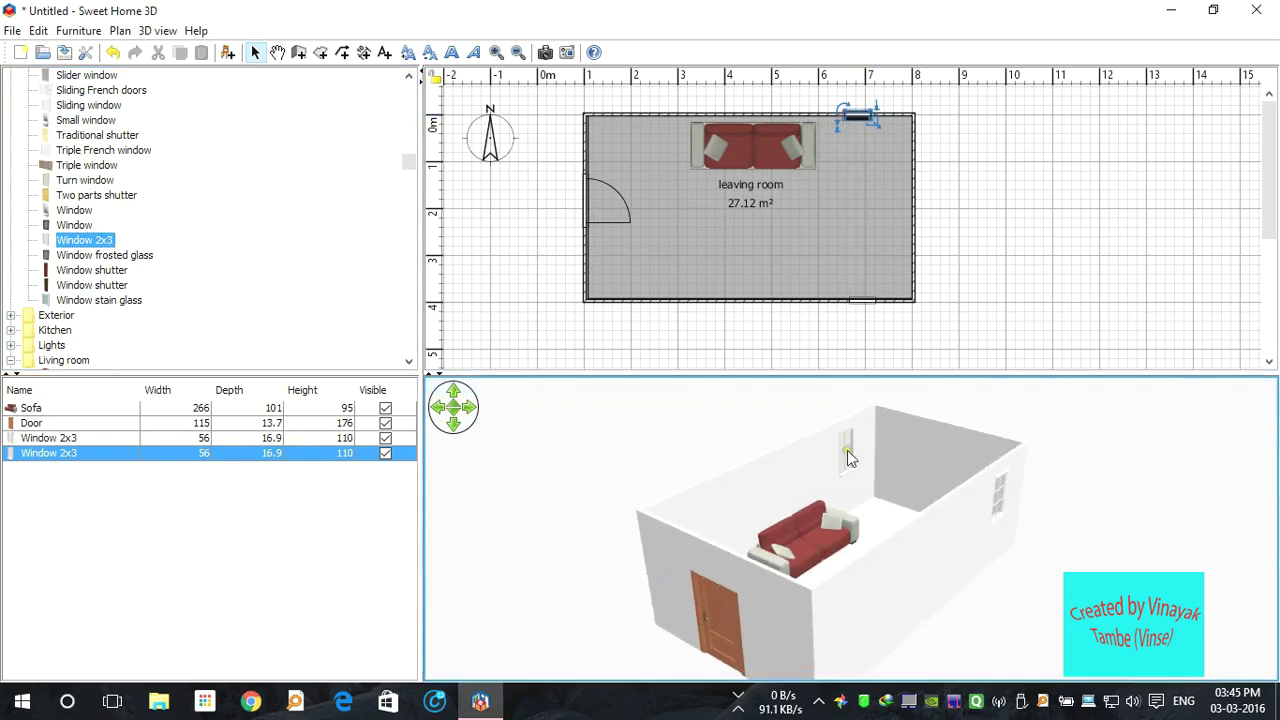
# Change the color of the north wall's window to light blue in its furniture properties
pyautogui.rightClick(855, 112)
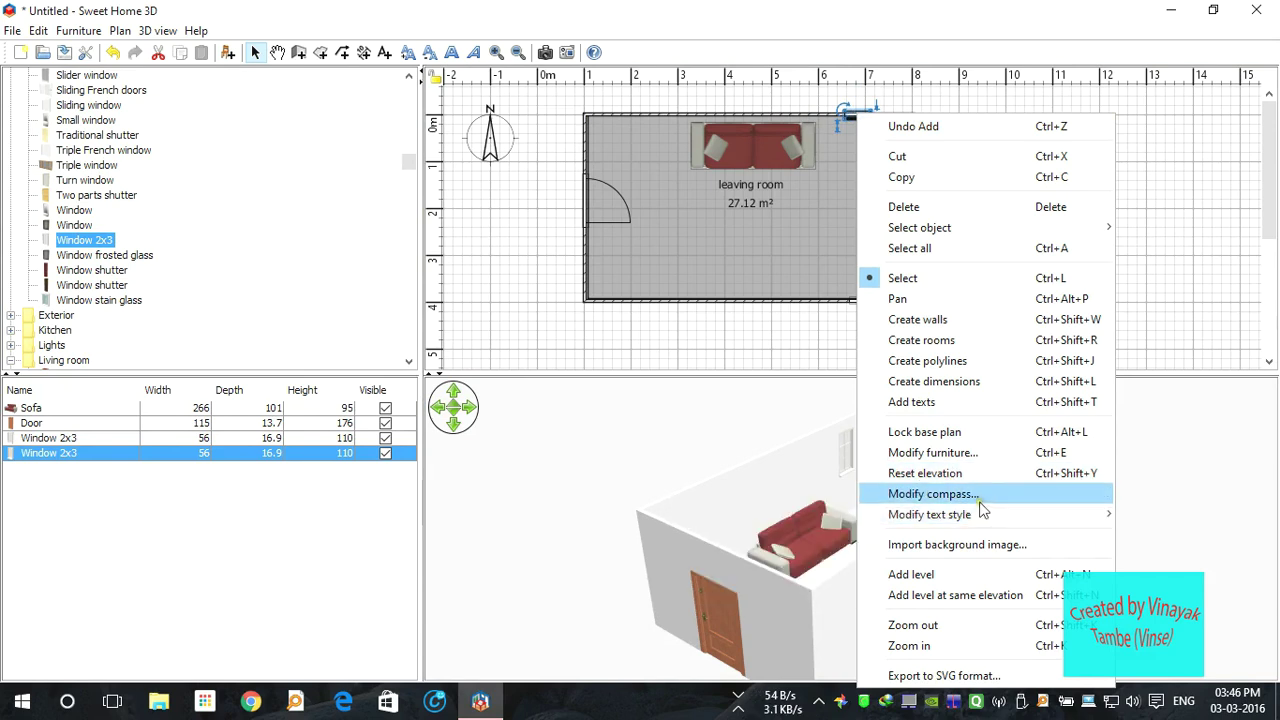
pyautogui.click(964, 455)
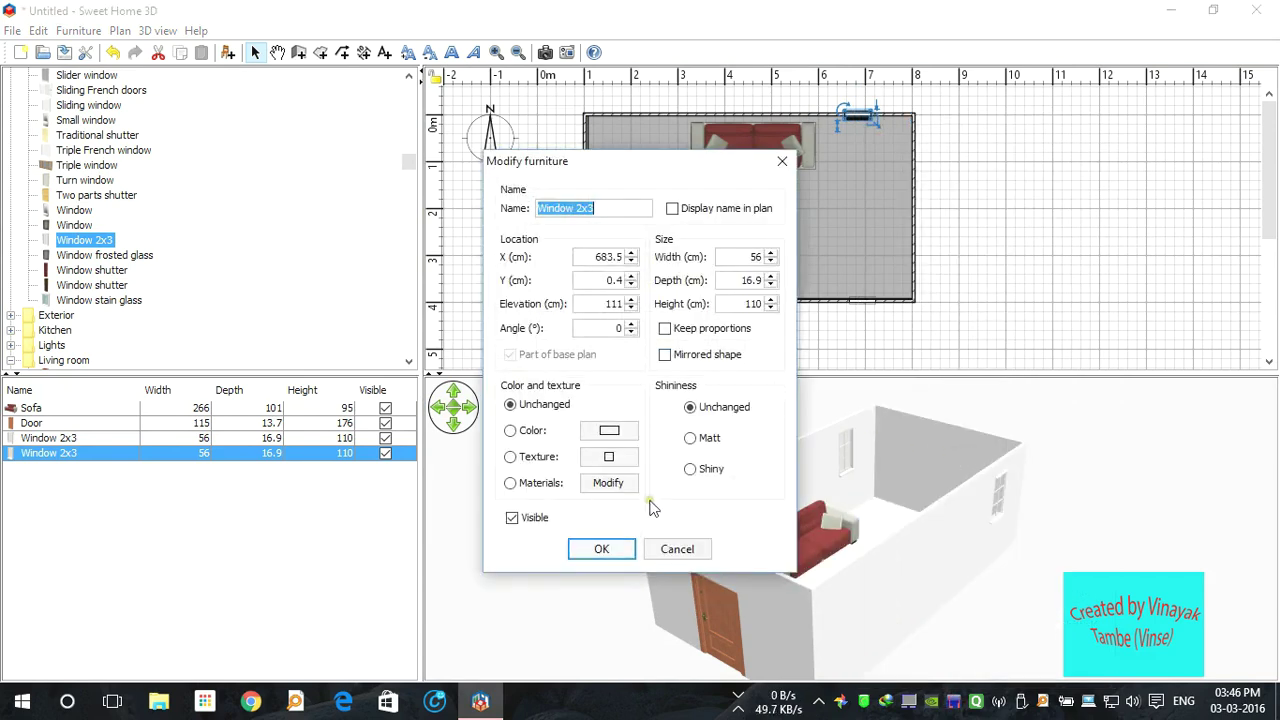
pyautogui.click(510, 430)
pyautogui.click(610, 432)
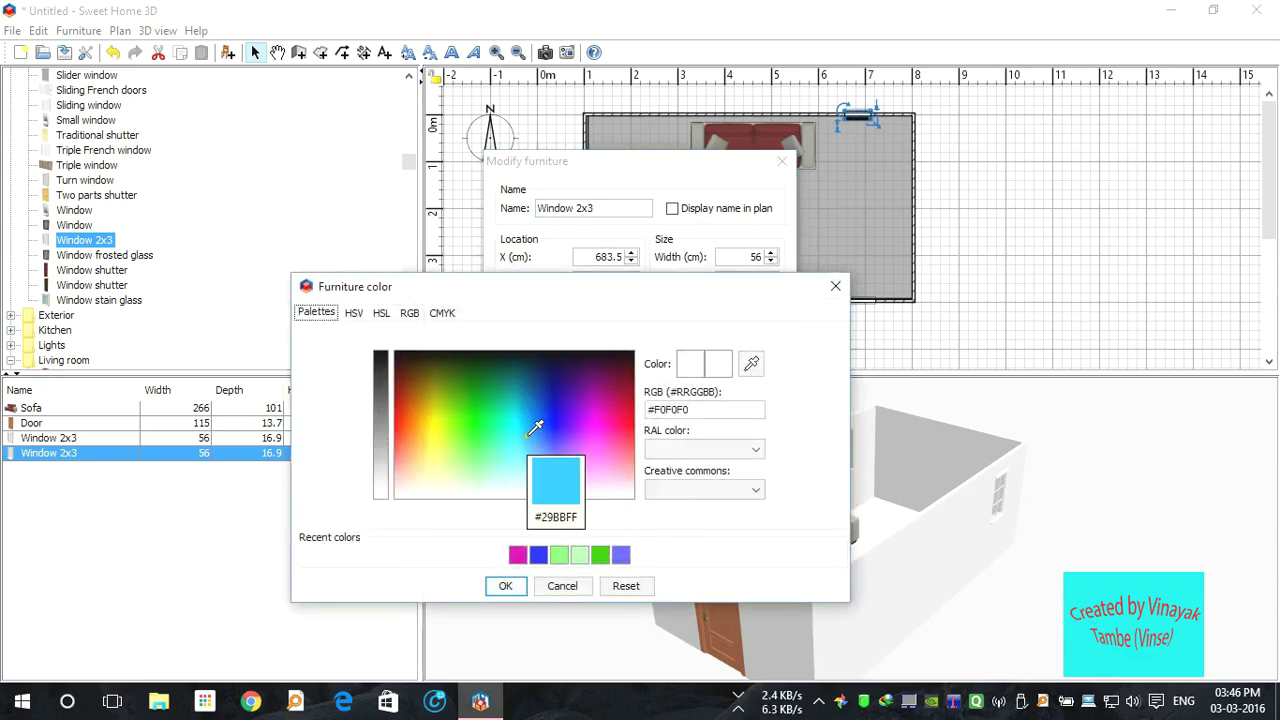
pyautogui.click(539, 428)
pyautogui.click(504, 586)
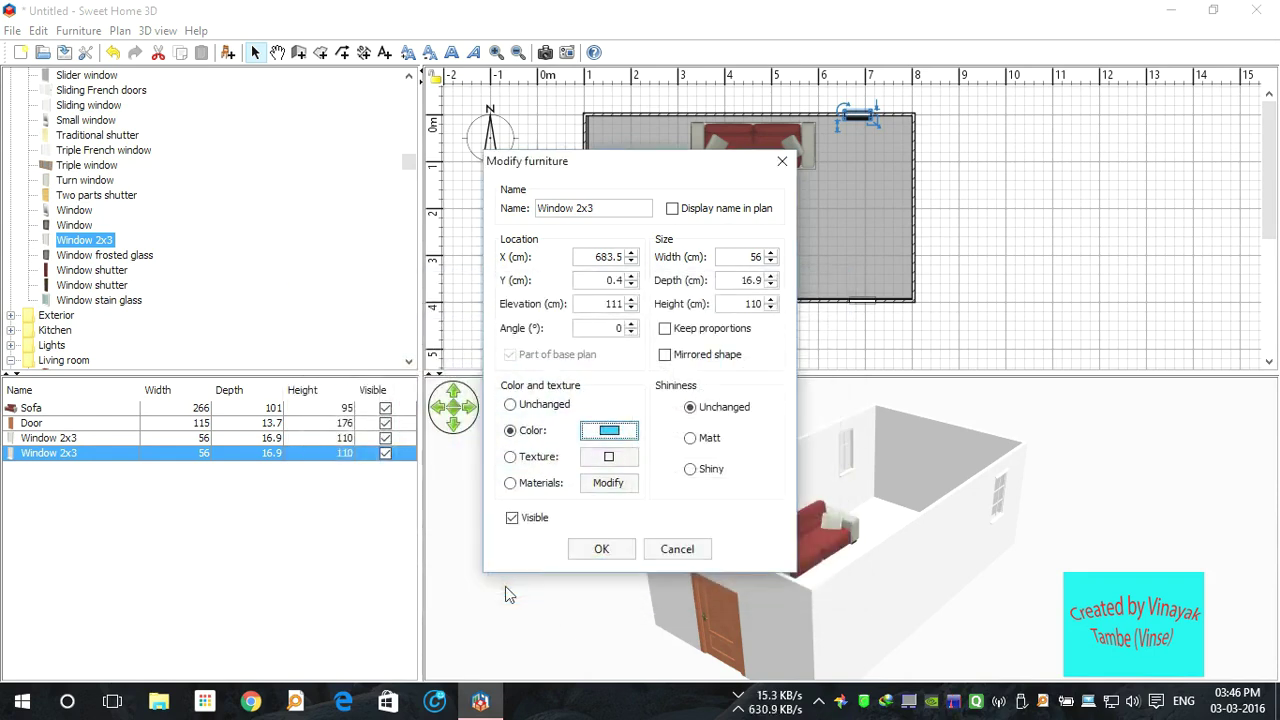
pyautogui.click(601, 549)
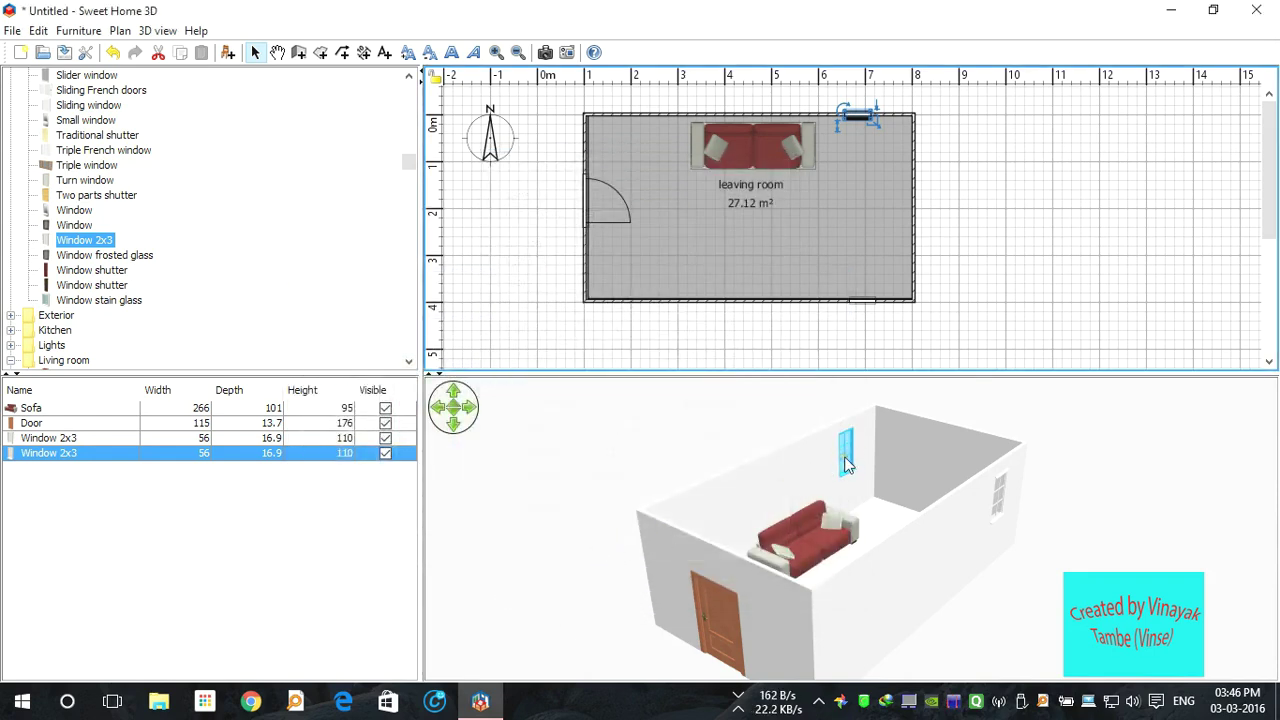
# Hide the south wall's window and make it visible again
pyautogui.click(865, 300)
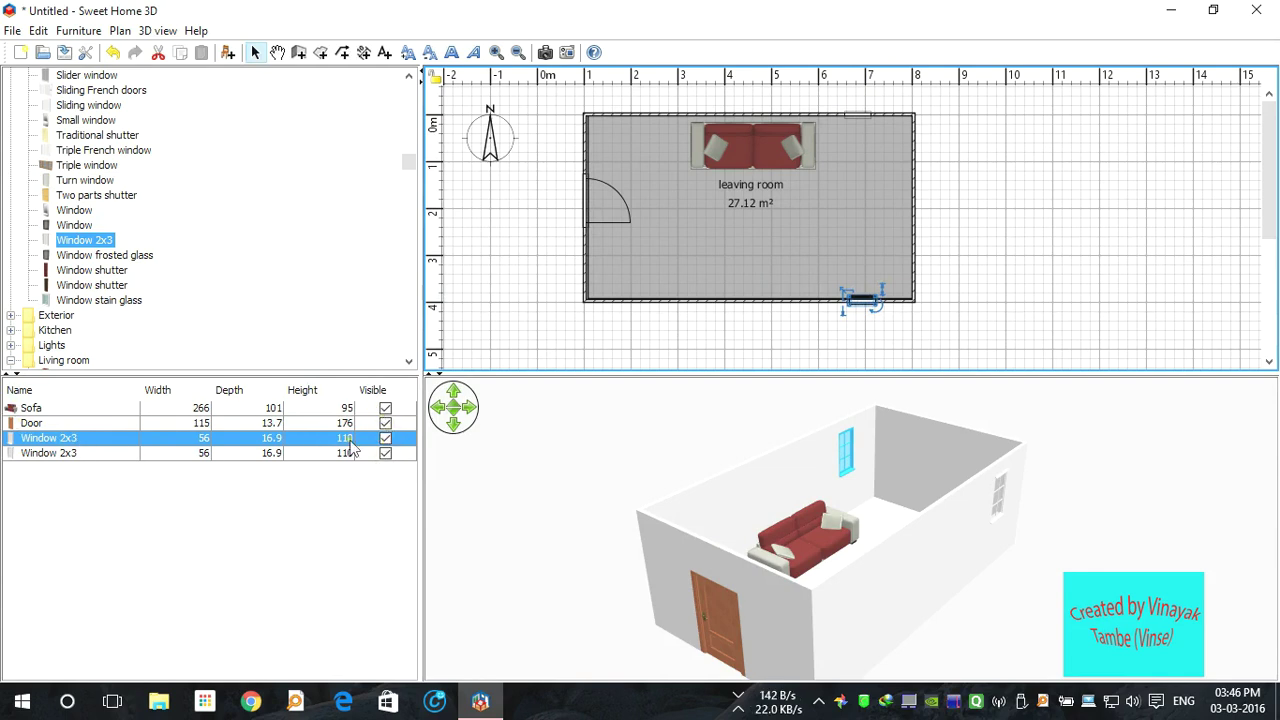
pyautogui.click(386, 439)
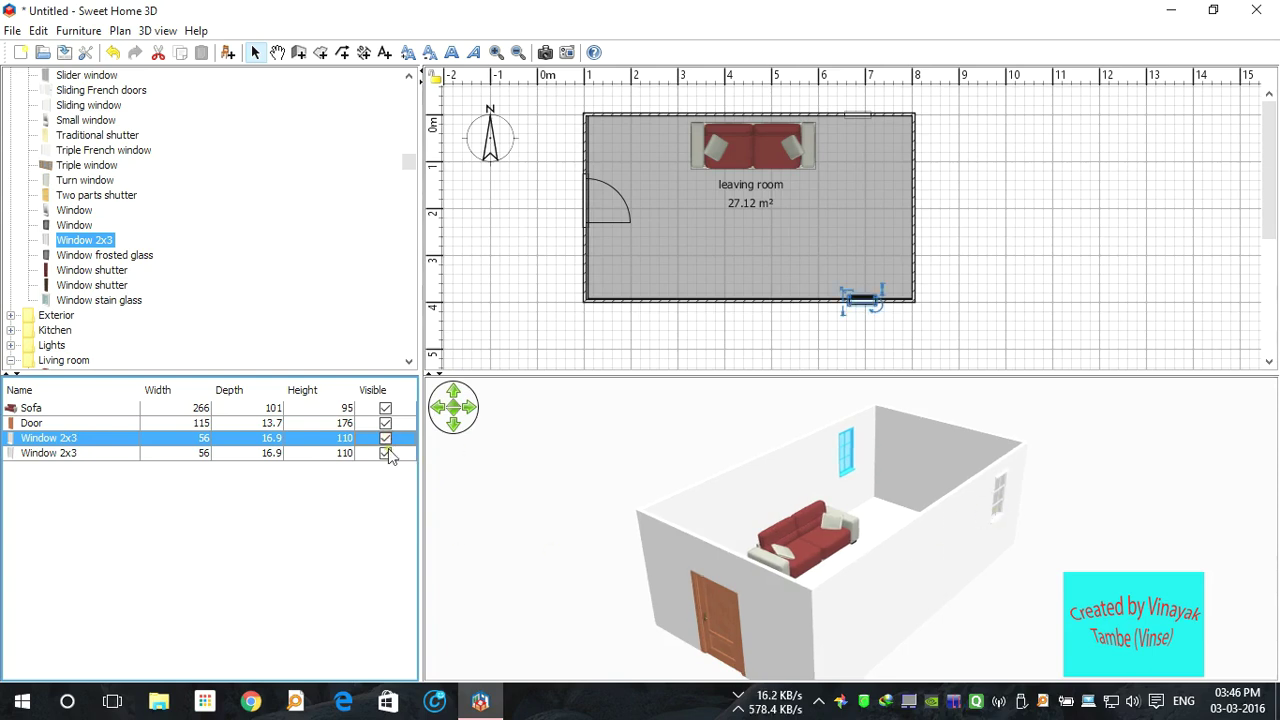
pyautogui.click(385, 439)
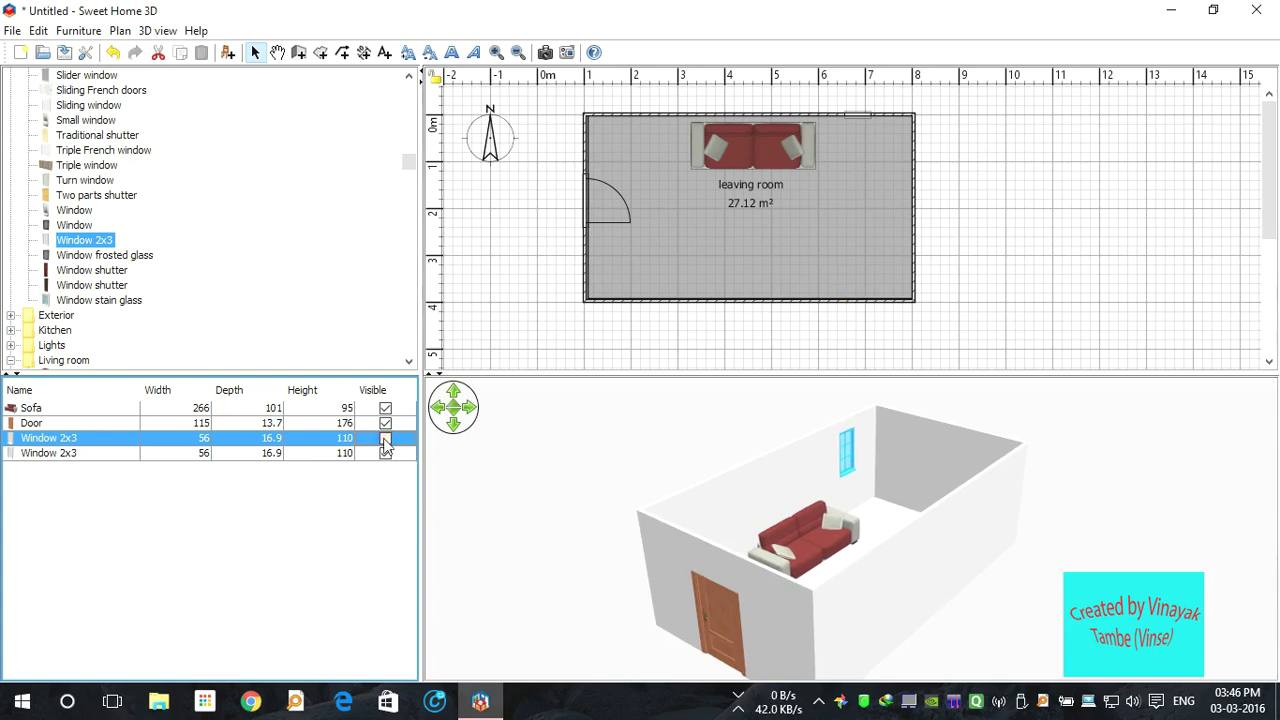
pyautogui.click(384, 440)
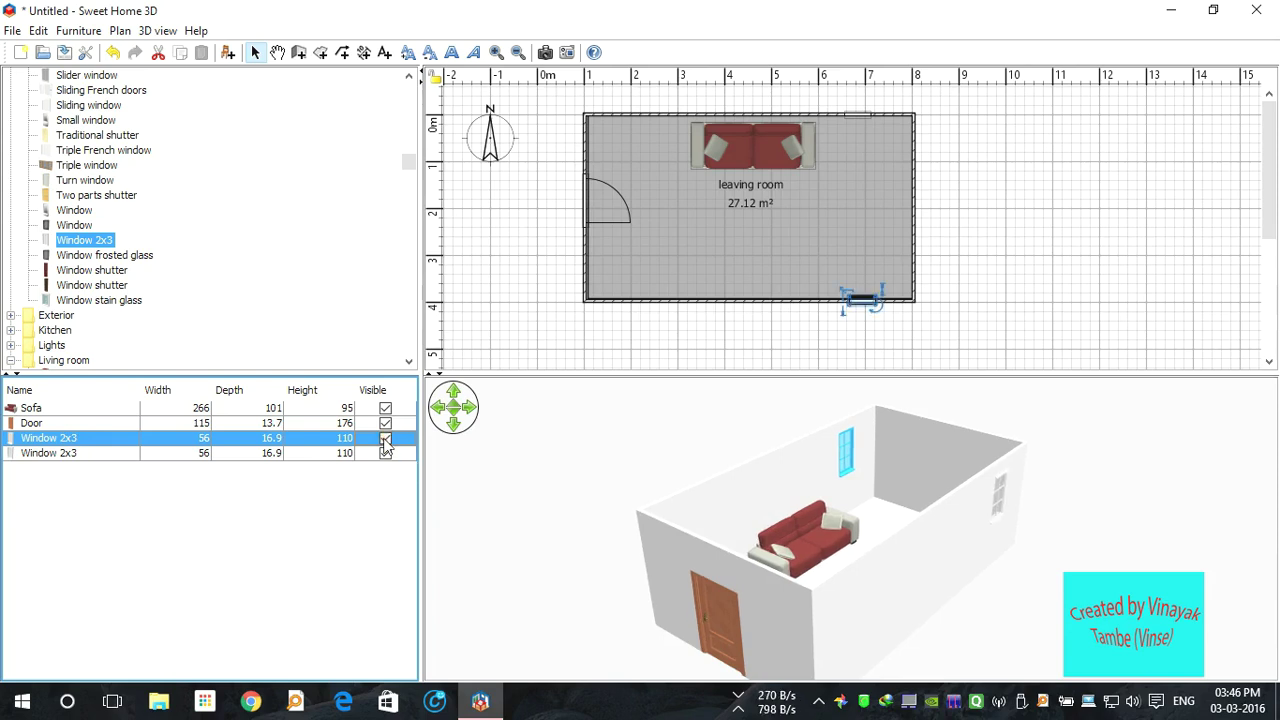
# Place the blue living room chair east of the sofa, near the north wall's window, and rotate it to face east
pyautogui.moveTo(749, 575); pyautogui.dragTo(960, 577)
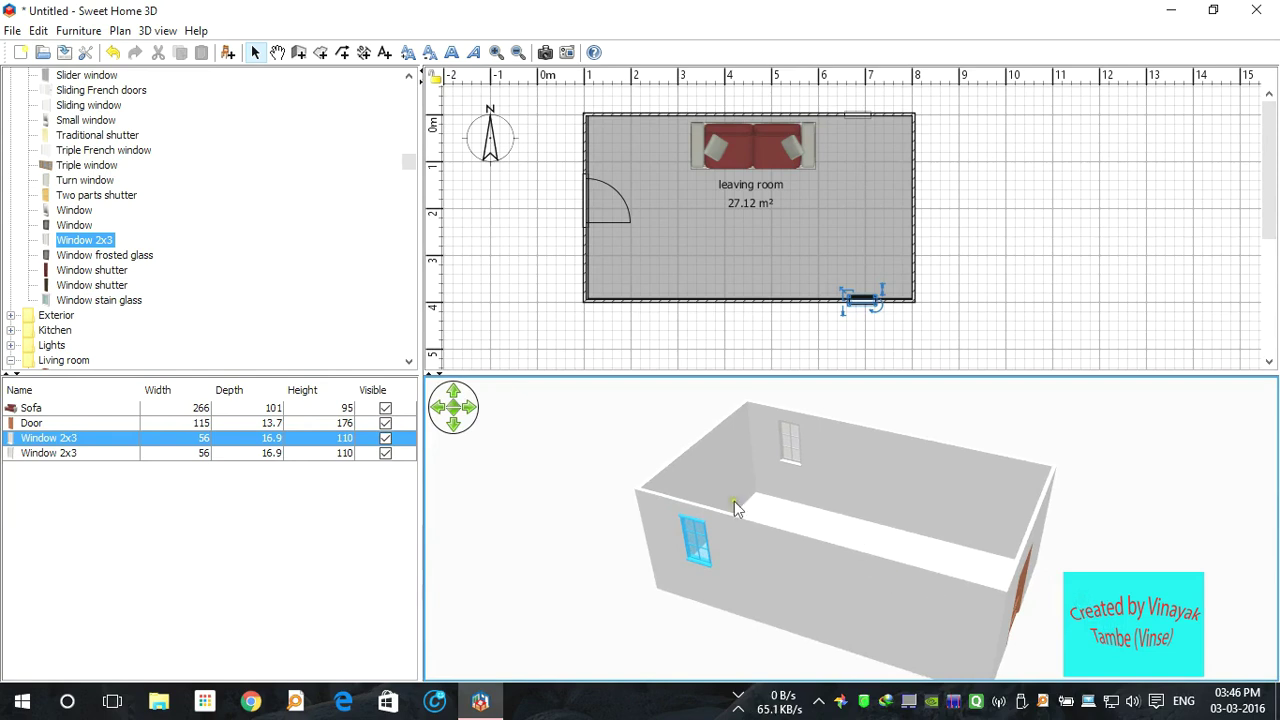
pyautogui.scroll(-9, 160, 340)
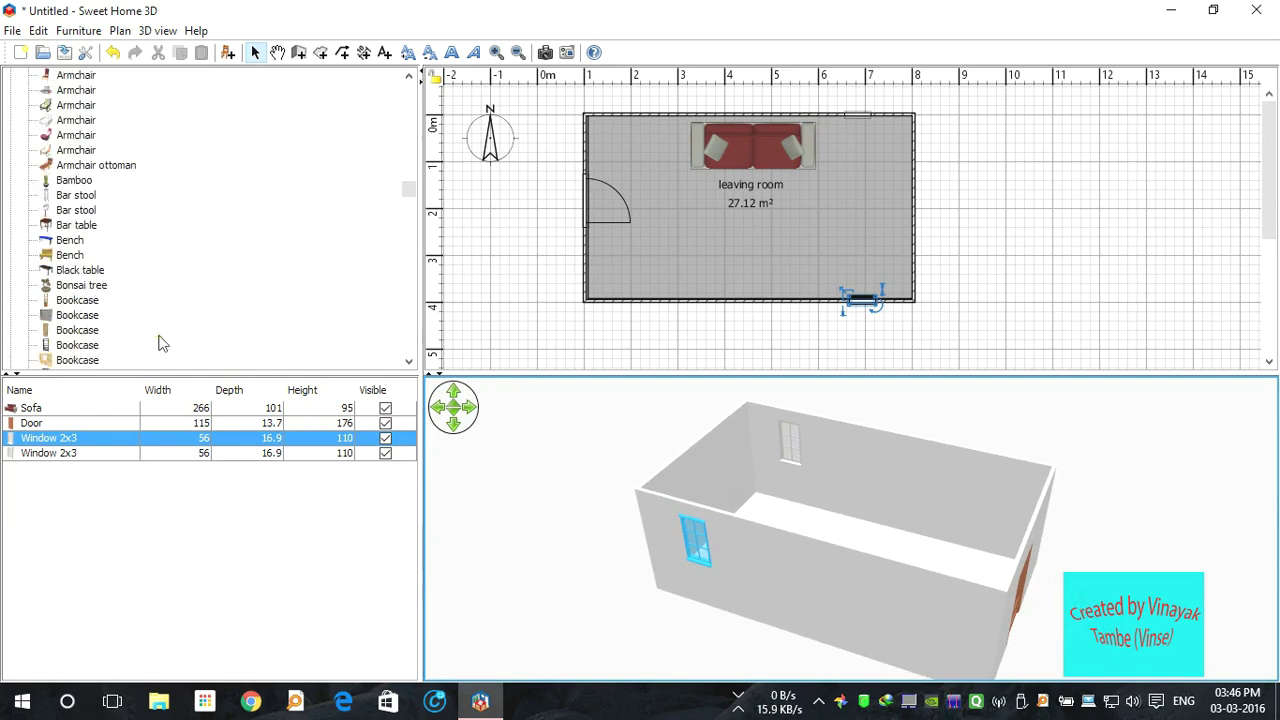
pyautogui.scroll(-7, 160, 342)
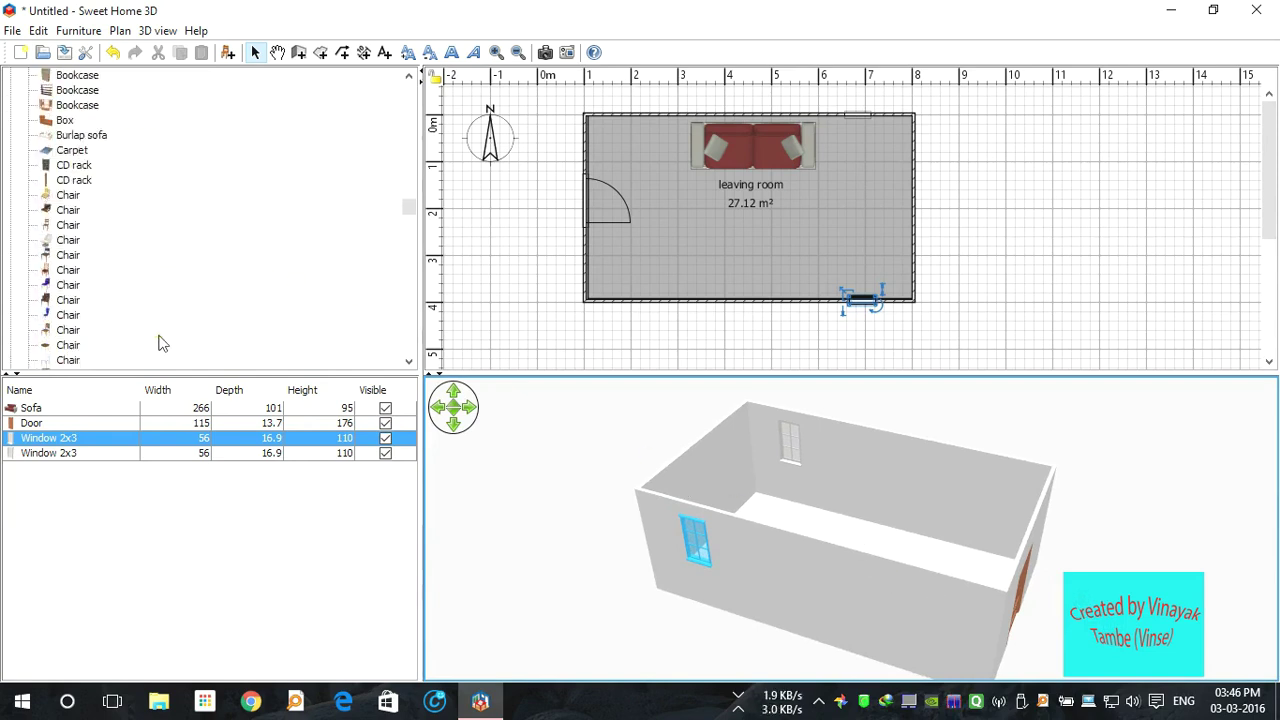
pyautogui.moveTo(66, 272); pyautogui.dragTo(847, 138)
pyautogui.moveTo(799, 572); pyautogui.dragTo(560, 537)
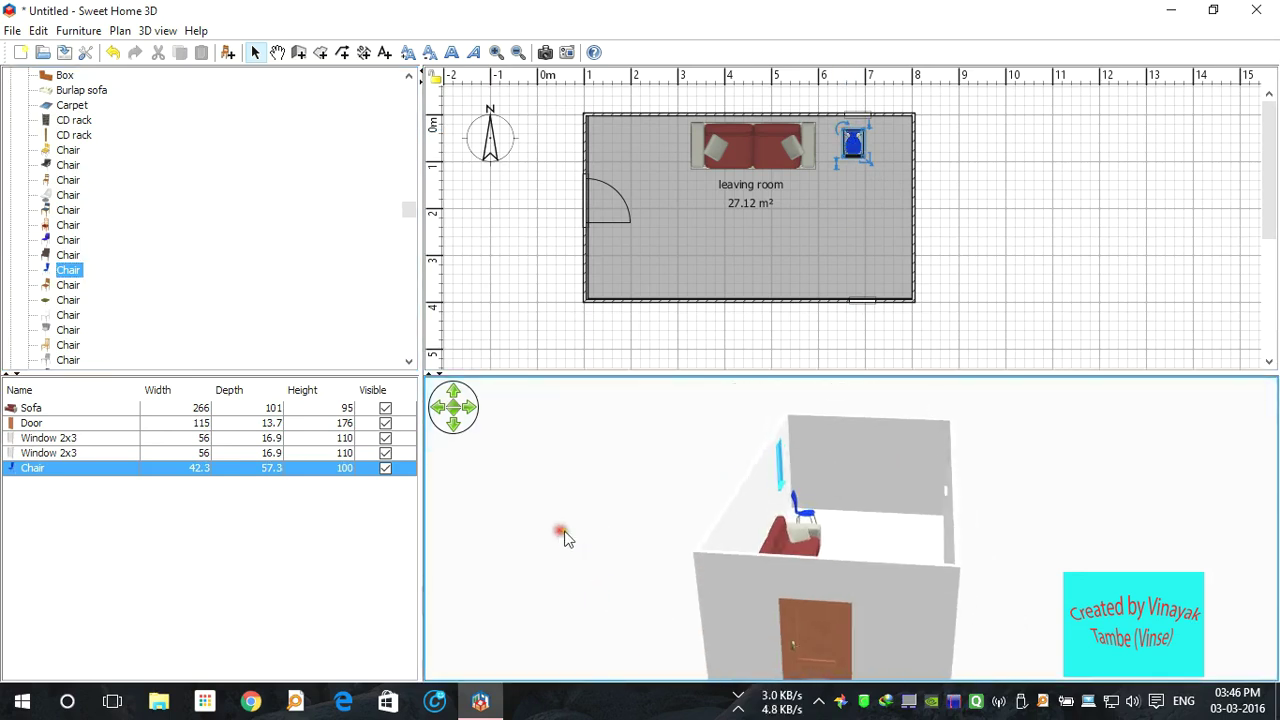
pyautogui.moveTo(943, 598); pyautogui.dragTo(692, 614)
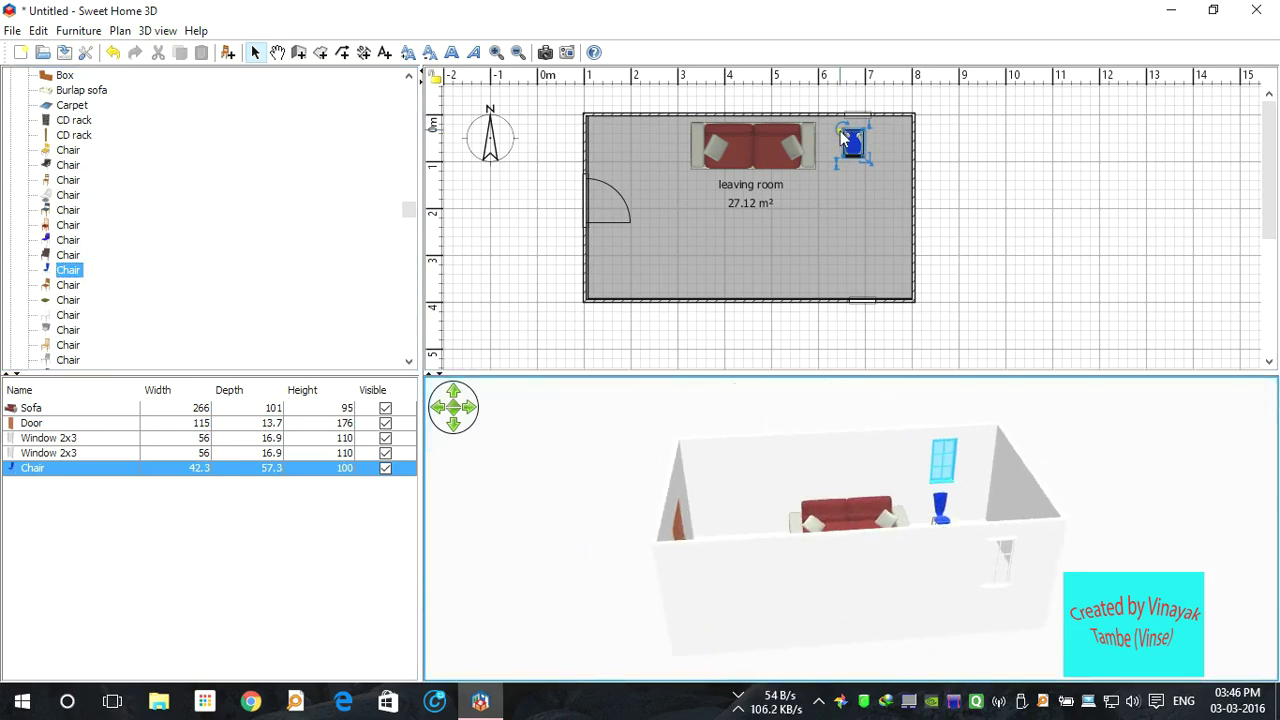
pyautogui.moveTo(843, 131); pyautogui.dragTo(853, 186)
# Place the small white round table in the room's northeast corner and move the blue chair slightly closer to it
pyautogui.scroll(-5, 100, 282)
pyautogui.scroll(-5, 102, 282)
pyautogui.scroll(-15, 102, 282)
pyautogui.scroll(-3, 103, 280)
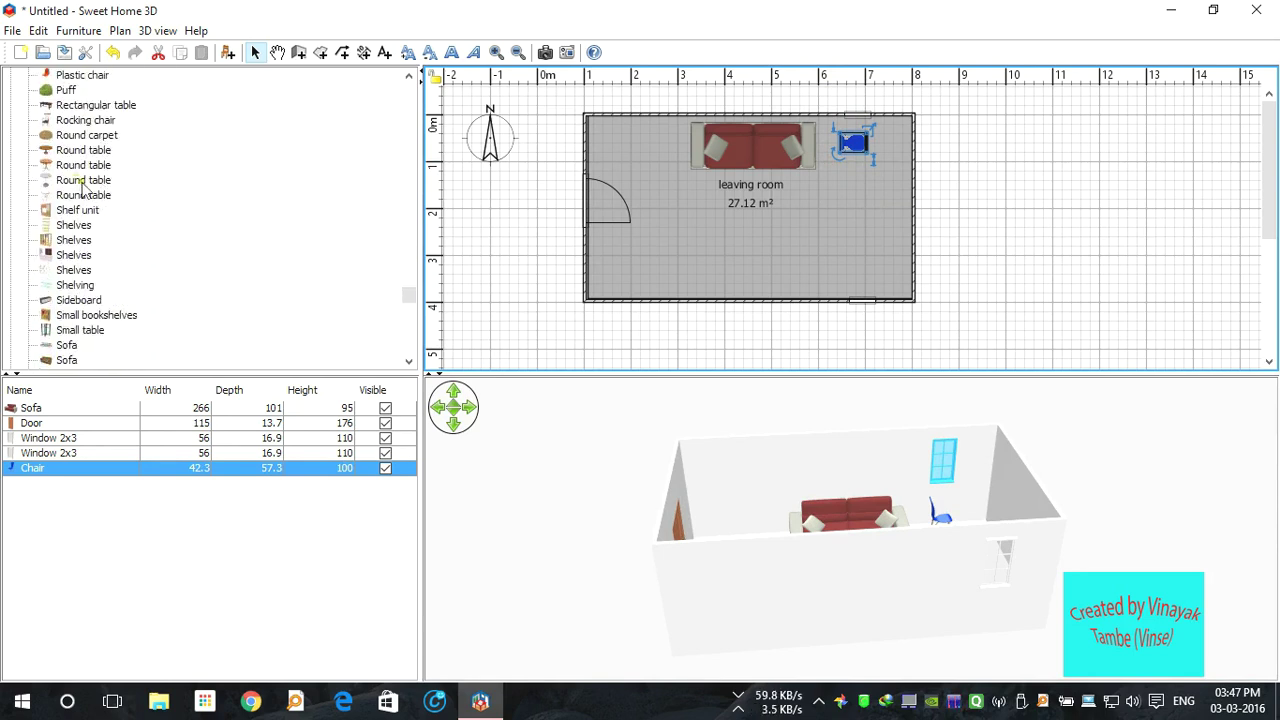
pyautogui.moveTo(83, 184); pyautogui.dragTo(880, 132)
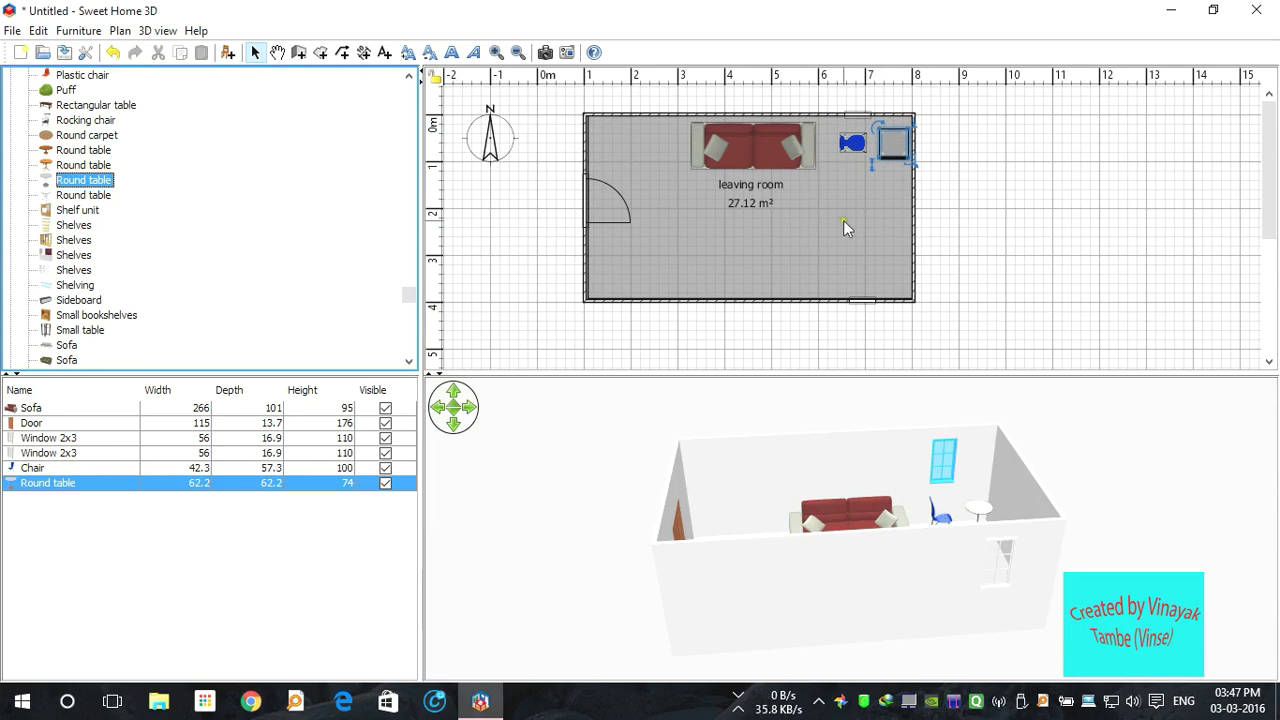
pyautogui.moveTo(851, 147); pyautogui.dragTo(858, 147)
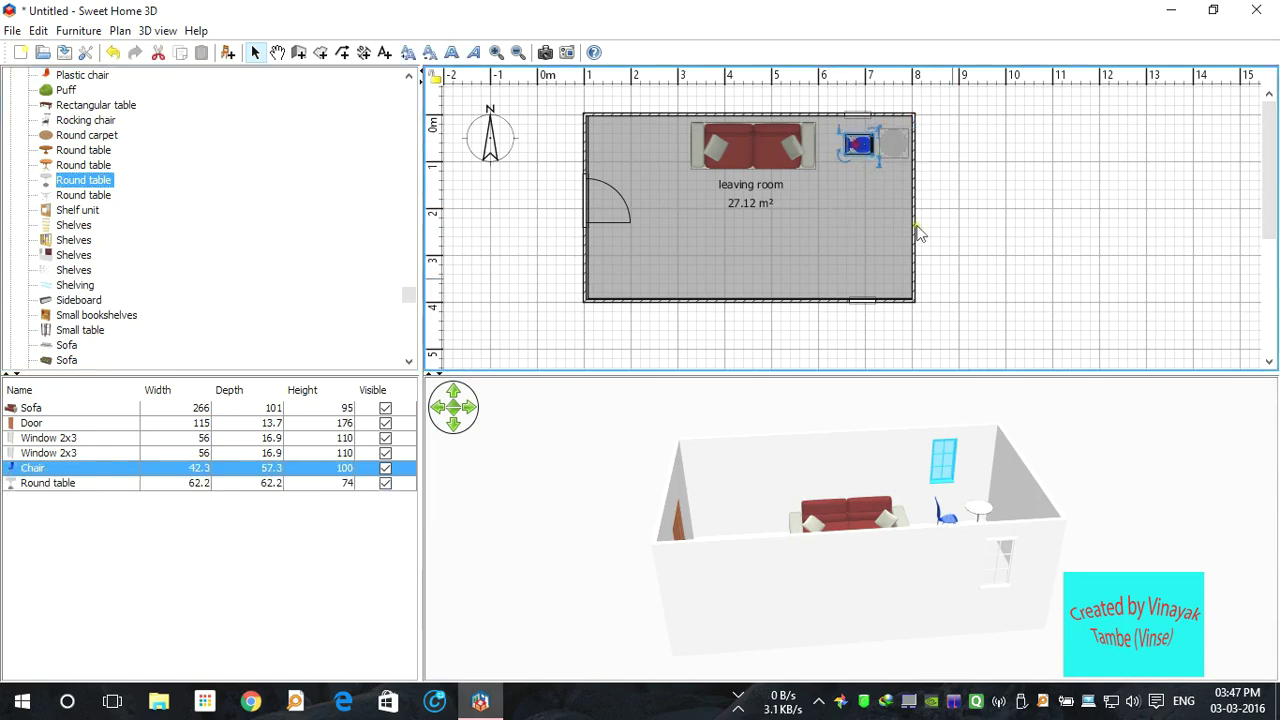
pyautogui.moveTo(943, 573); pyautogui.dragTo(971, 651)
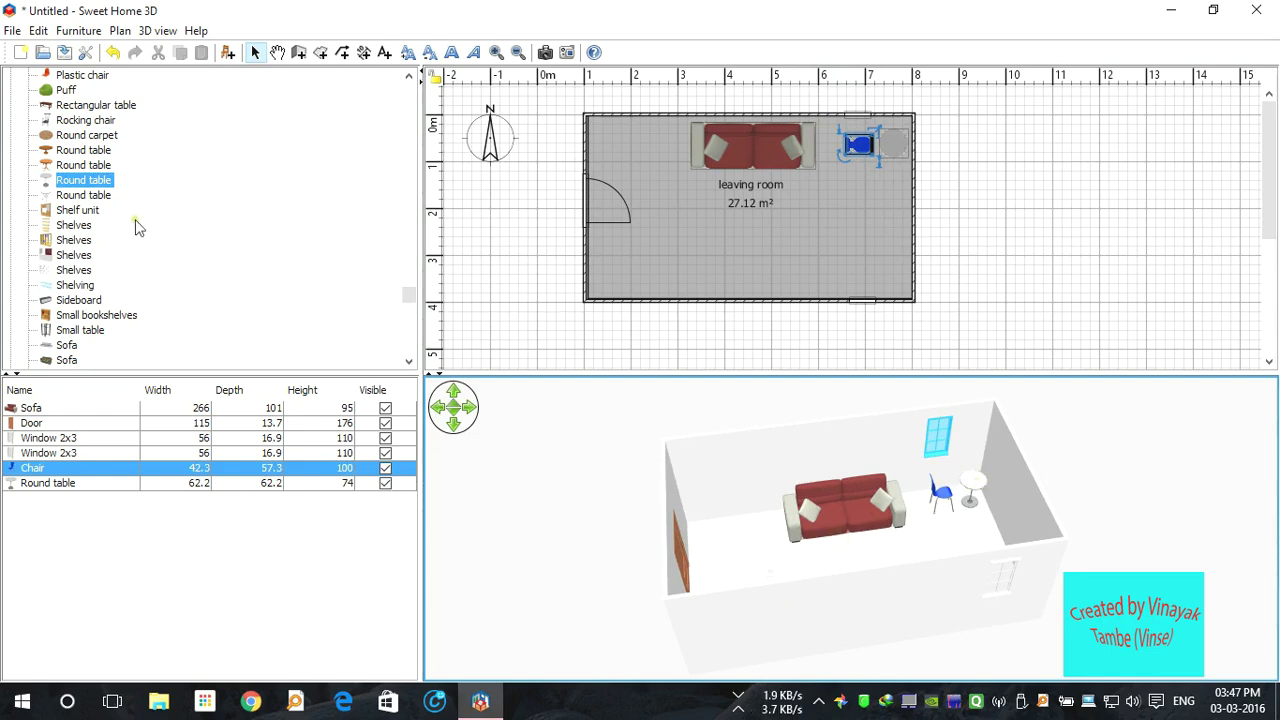
# Place the wooden round table in front of the sofa, stretch it to about 151 by 97 cm and center it on the sofa
pyautogui.moveTo(45, 167); pyautogui.dragTo(728, 193)
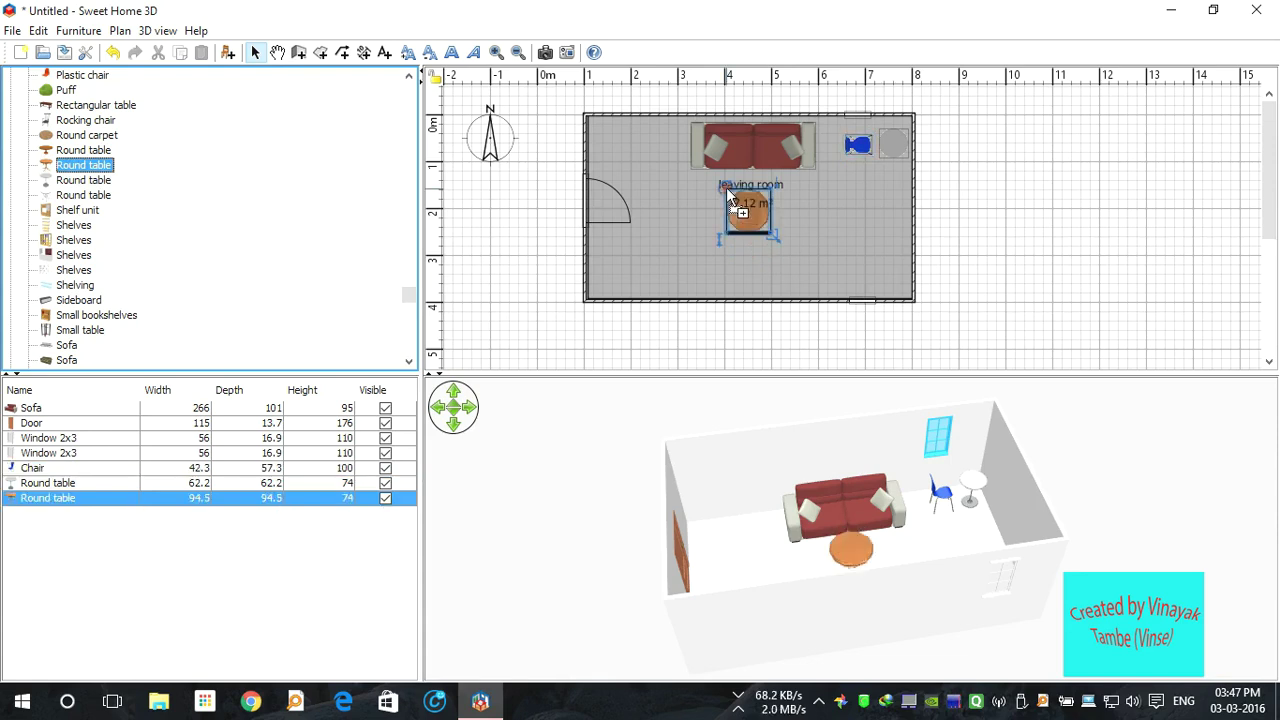
pyautogui.click(773, 236)
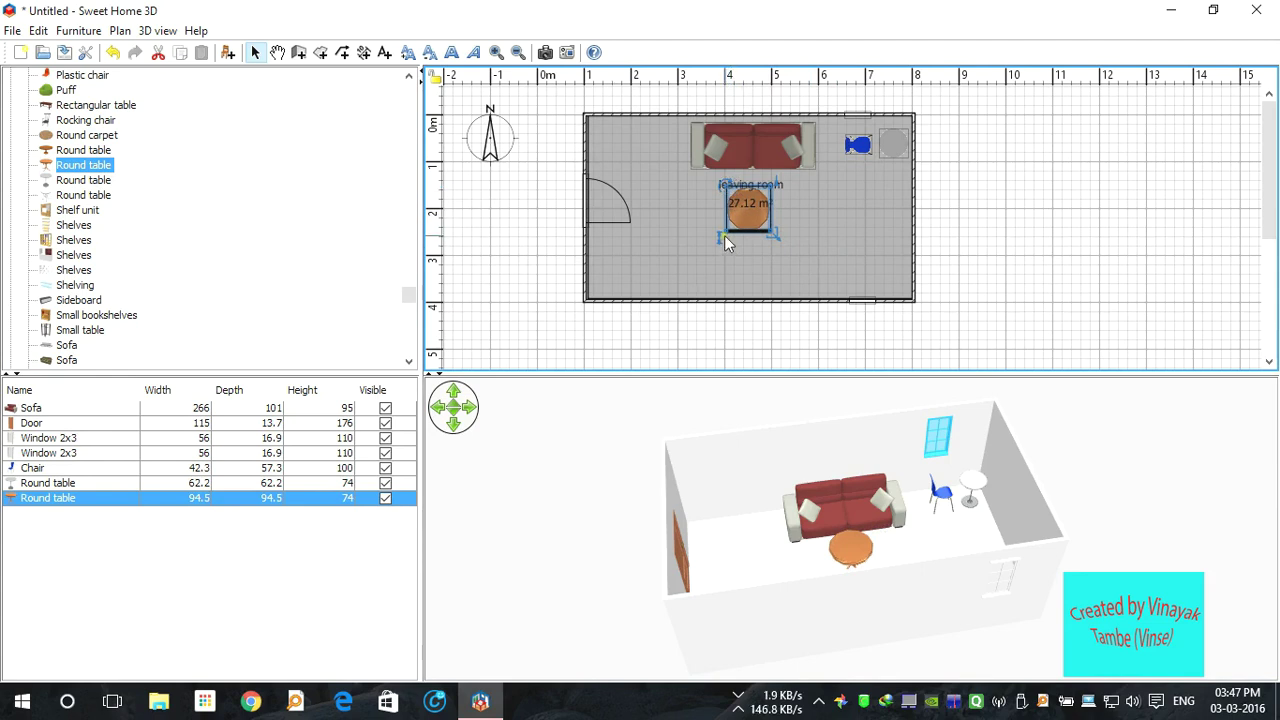
pyautogui.moveTo(775, 234)
pyautogui.mouseDown()
pyautogui.moveTo(808, 242)
pyautogui.moveTo(796, 234)
pyautogui.mouseUp()
pyautogui.moveTo(761, 222); pyautogui.dragTo(752, 217)
pyautogui.moveTo(820, 602); pyautogui.dragTo(1234, 549)
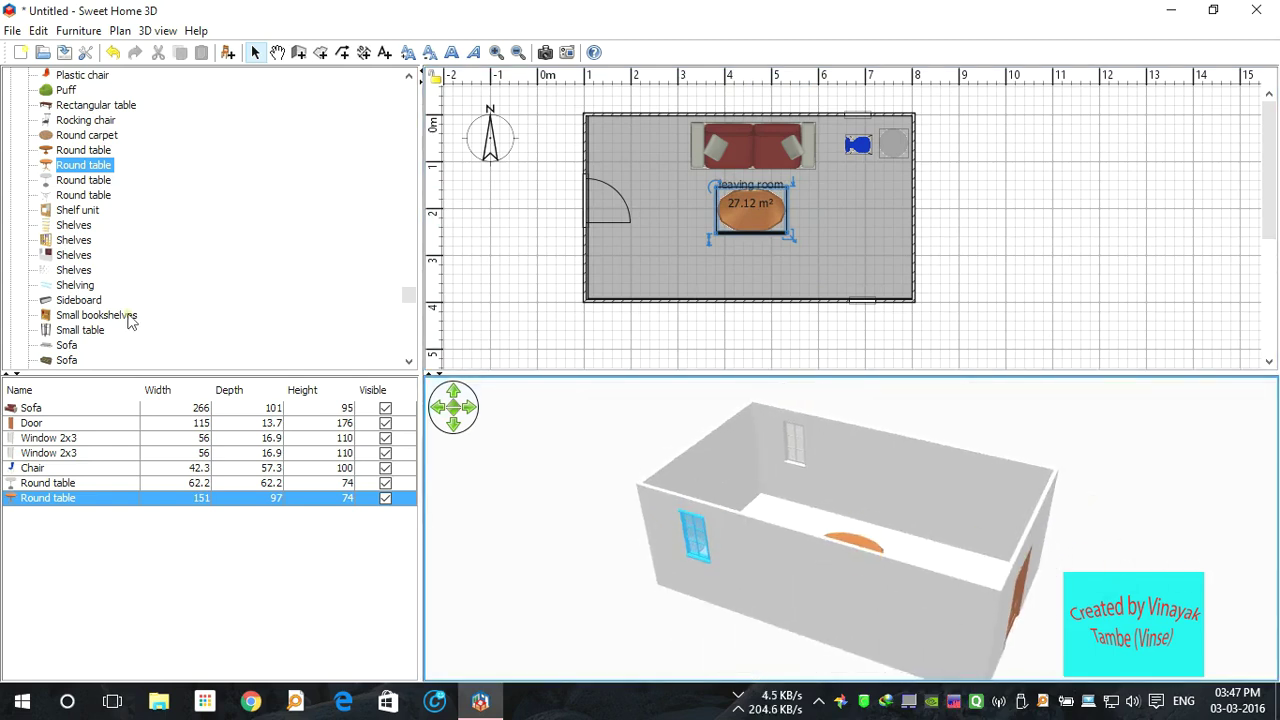
# Place the long light-wood table with rounded ends against the south wall, opposite the sofa
pyautogui.scroll(-4, 128, 322)
pyautogui.scroll(-7, 128, 322)
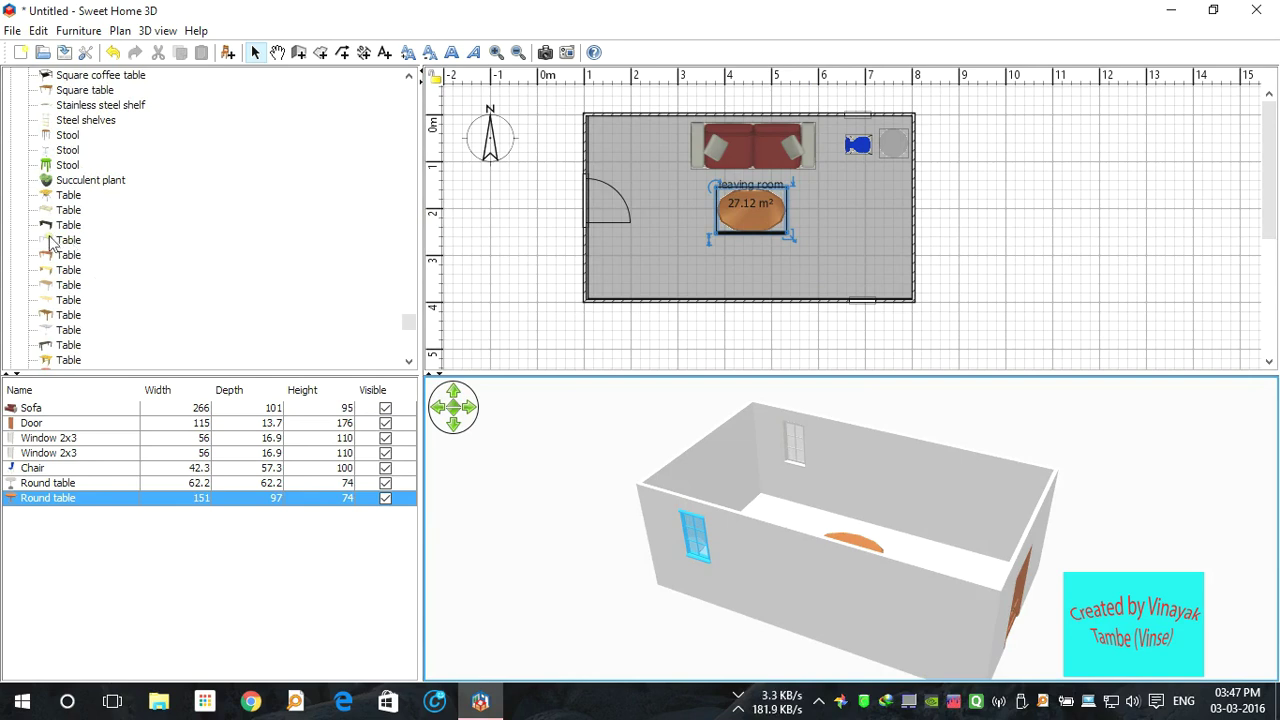
pyautogui.moveTo(52, 243)
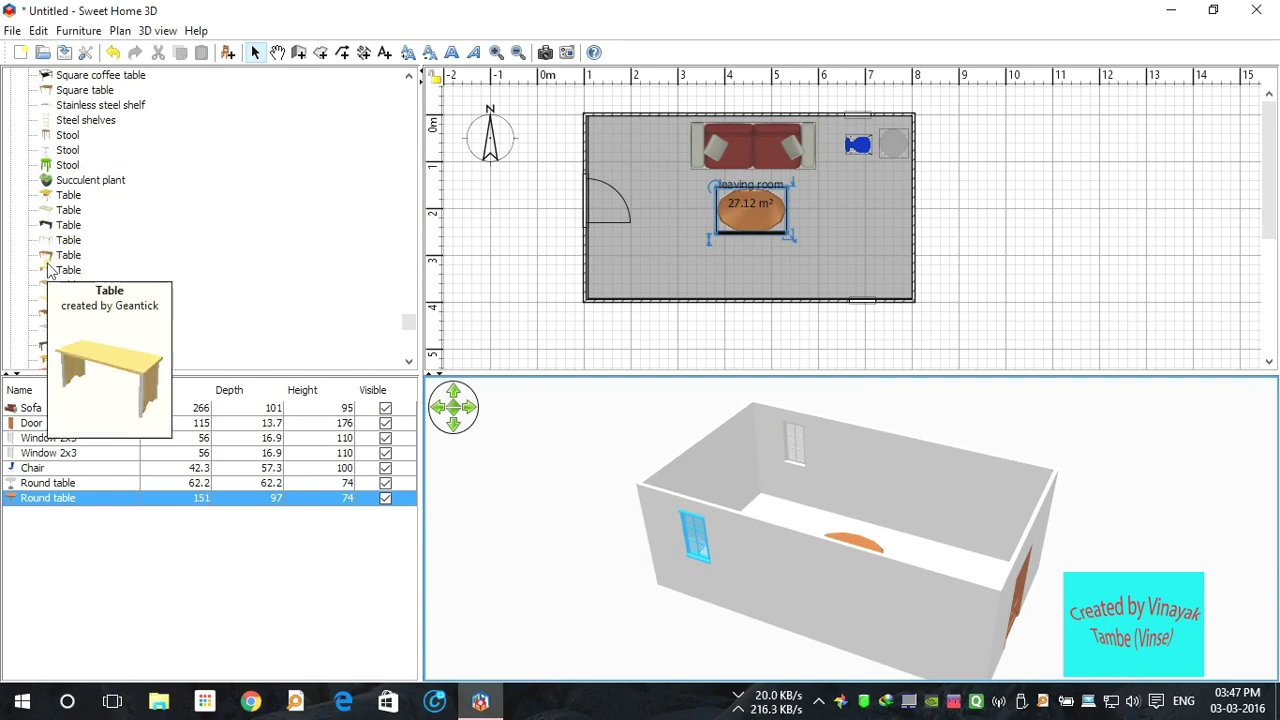
pyautogui.moveTo(47, 315)
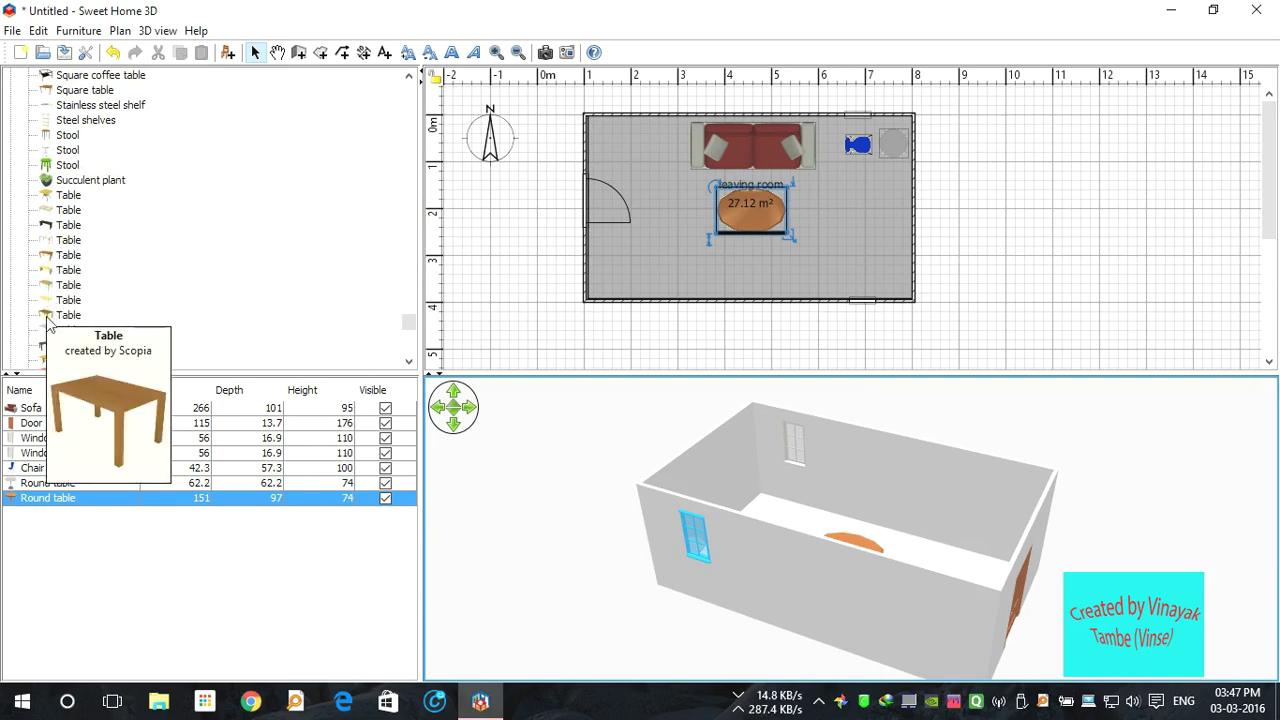
pyautogui.moveTo(60, 300); pyautogui.dragTo(701, 271)
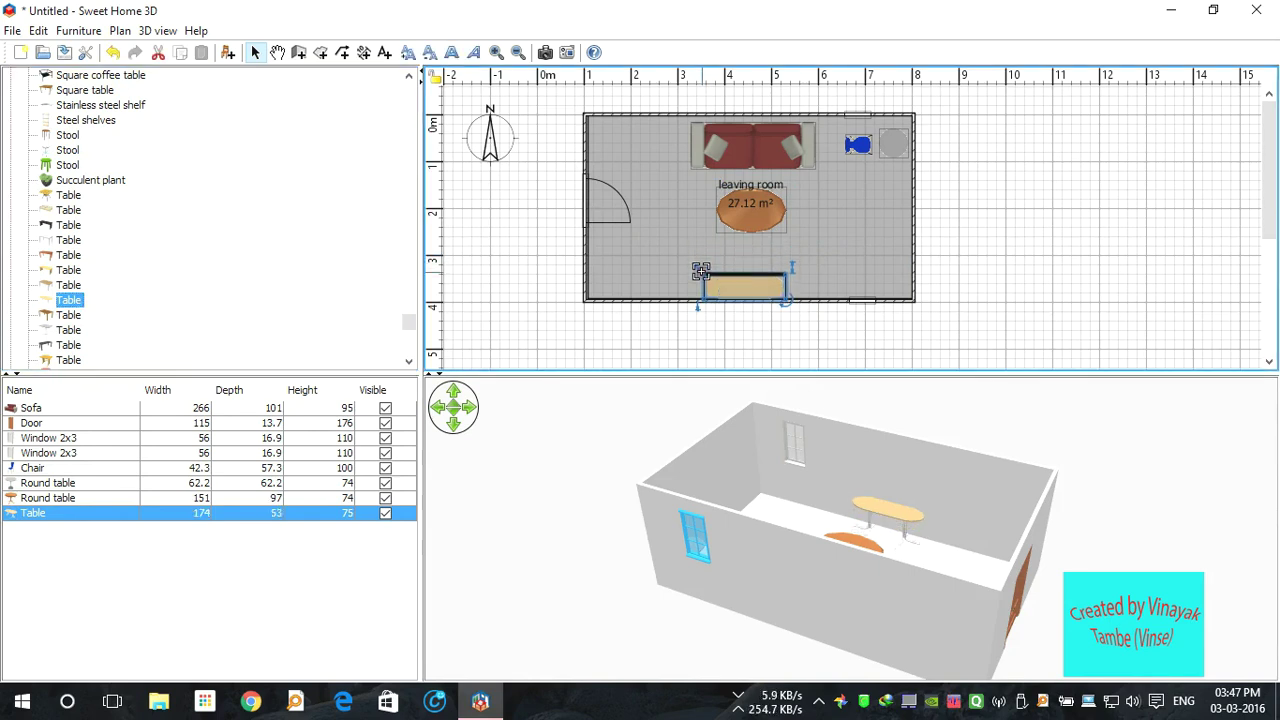
# Place a TV on the table at the south wall and inspect it up close in 3D
pyautogui.scroll(-5, 80, 290)
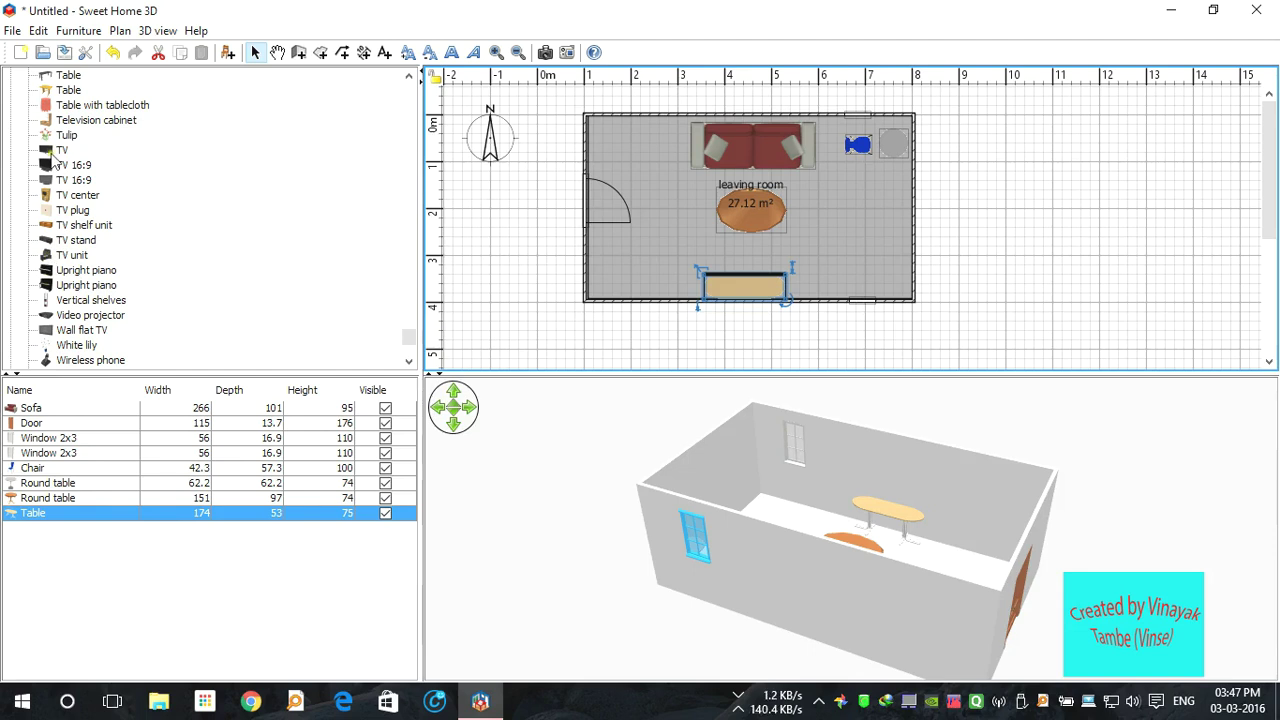
pyautogui.moveTo(50, 152); pyautogui.dragTo(727, 286)
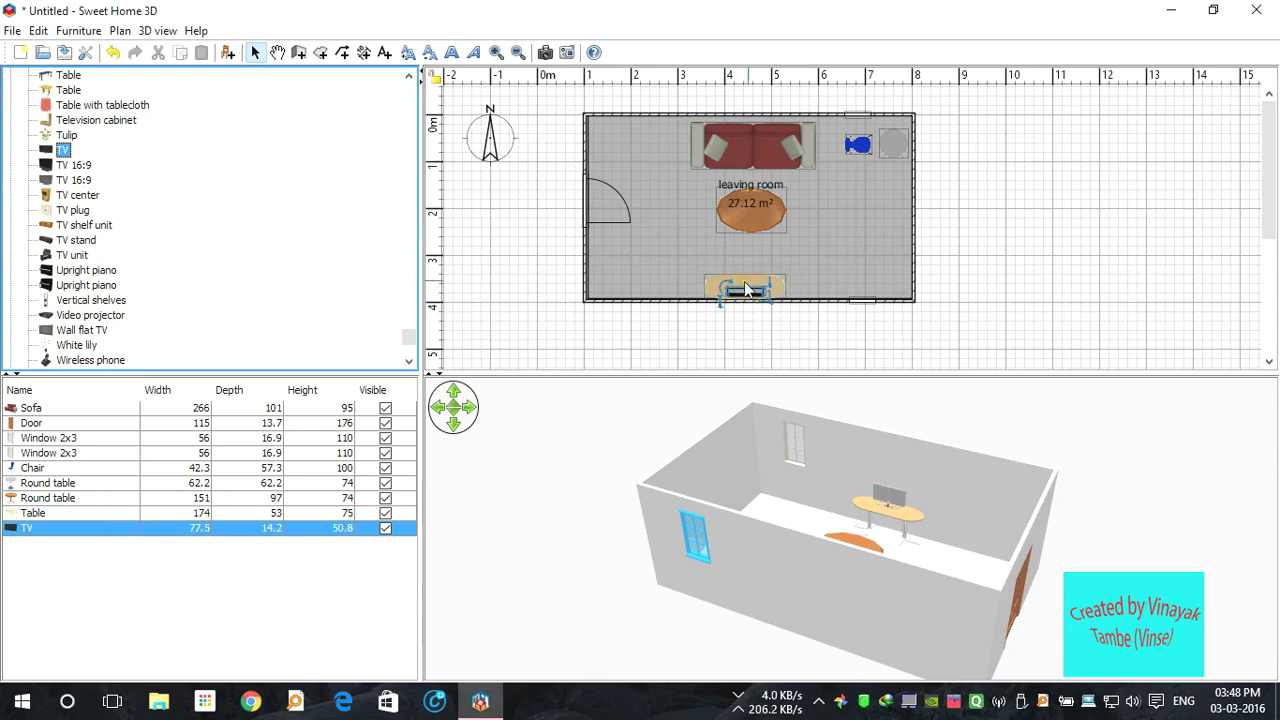
pyautogui.scroll(2, 897, 508)
pyautogui.scroll(5, 897, 508)
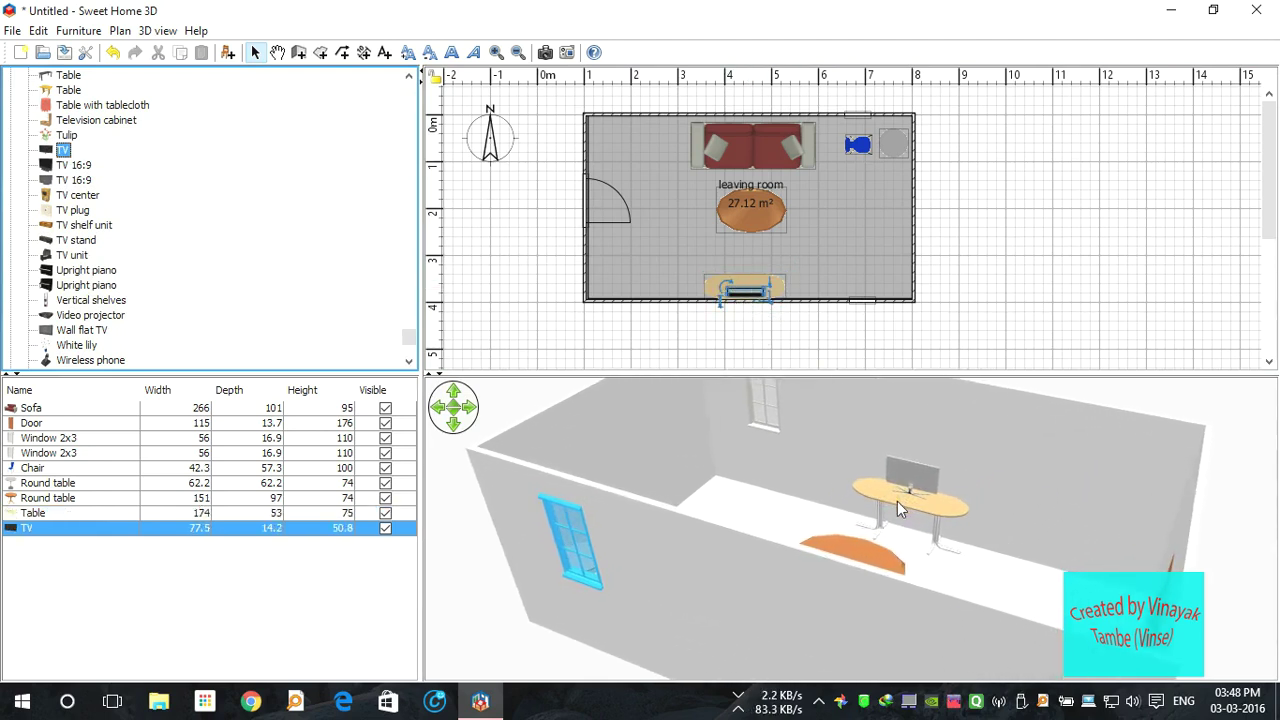
pyautogui.scroll(4, 898, 501)
pyautogui.moveTo(605, 519); pyautogui.dragTo(657, 525)
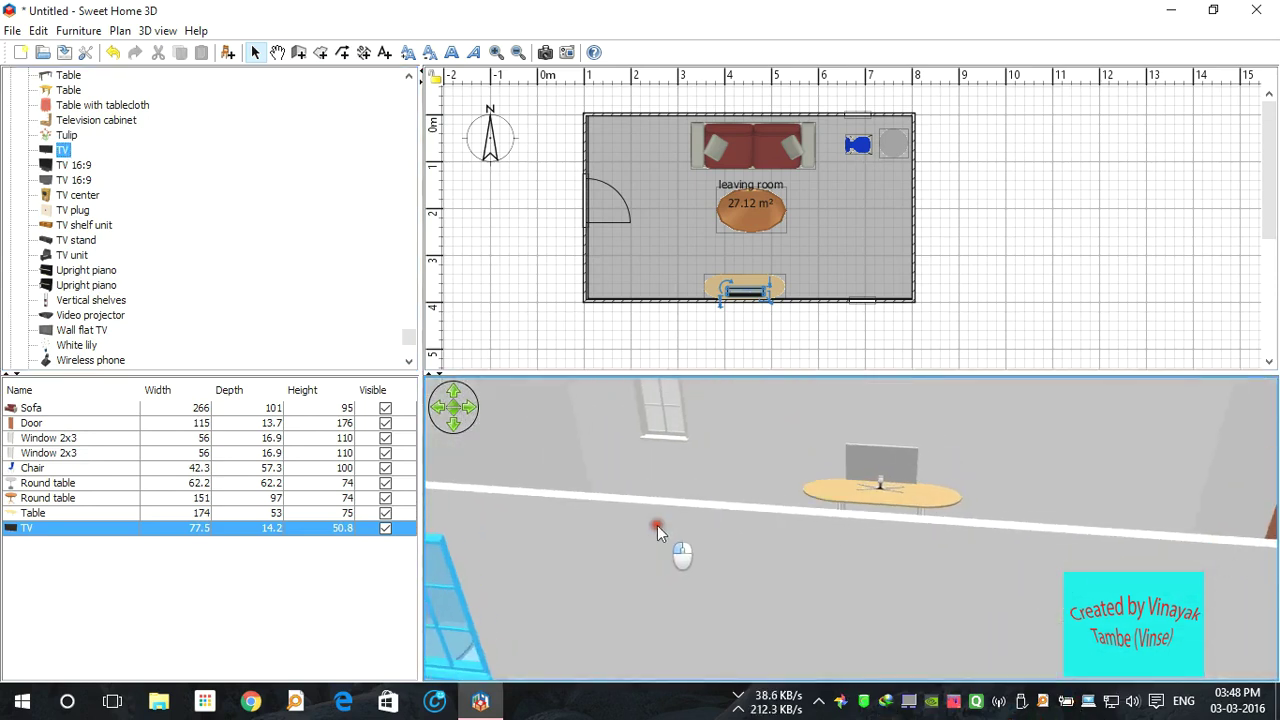
pyautogui.scroll(6, 276, 321)
pyautogui.scroll(3, 276, 321)
# Place a Fireglow light source from the Lights category on the west wall south of the door and shrink it to 0.1 cm
pyautogui.moveTo(408, 318); pyautogui.dragTo(411, 170)
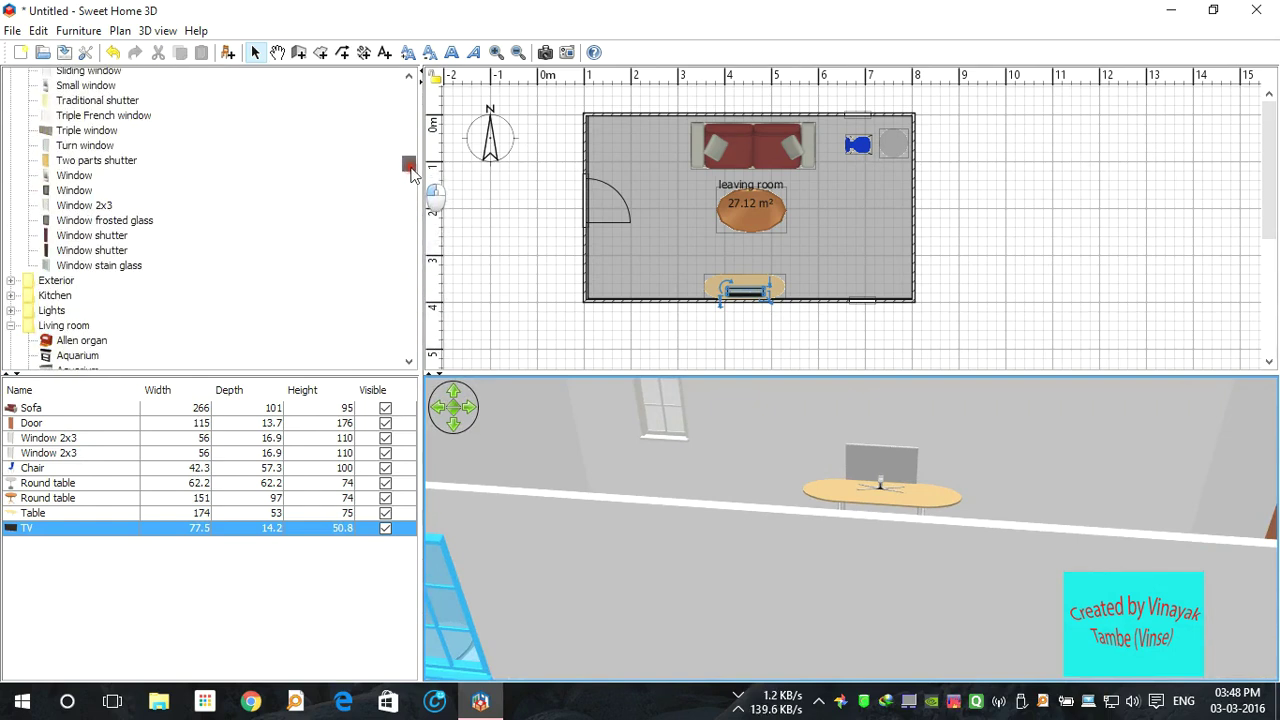
pyautogui.click(10, 327)
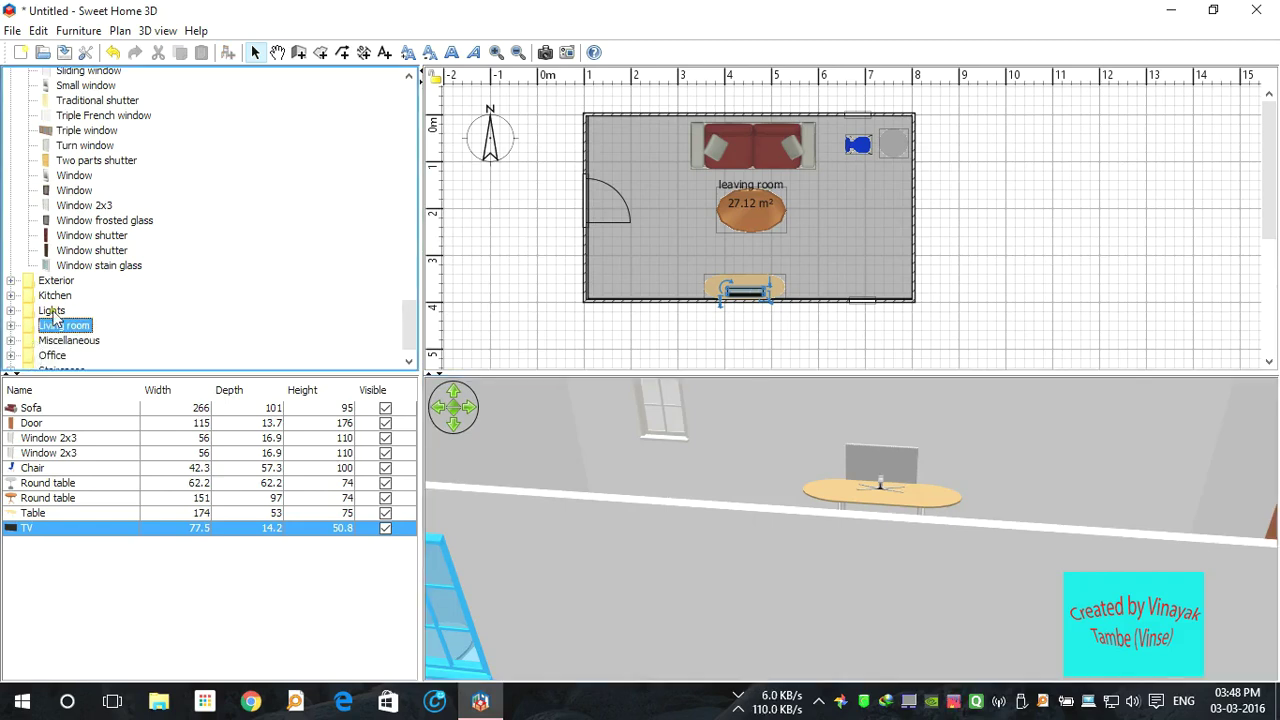
pyautogui.click(10, 311)
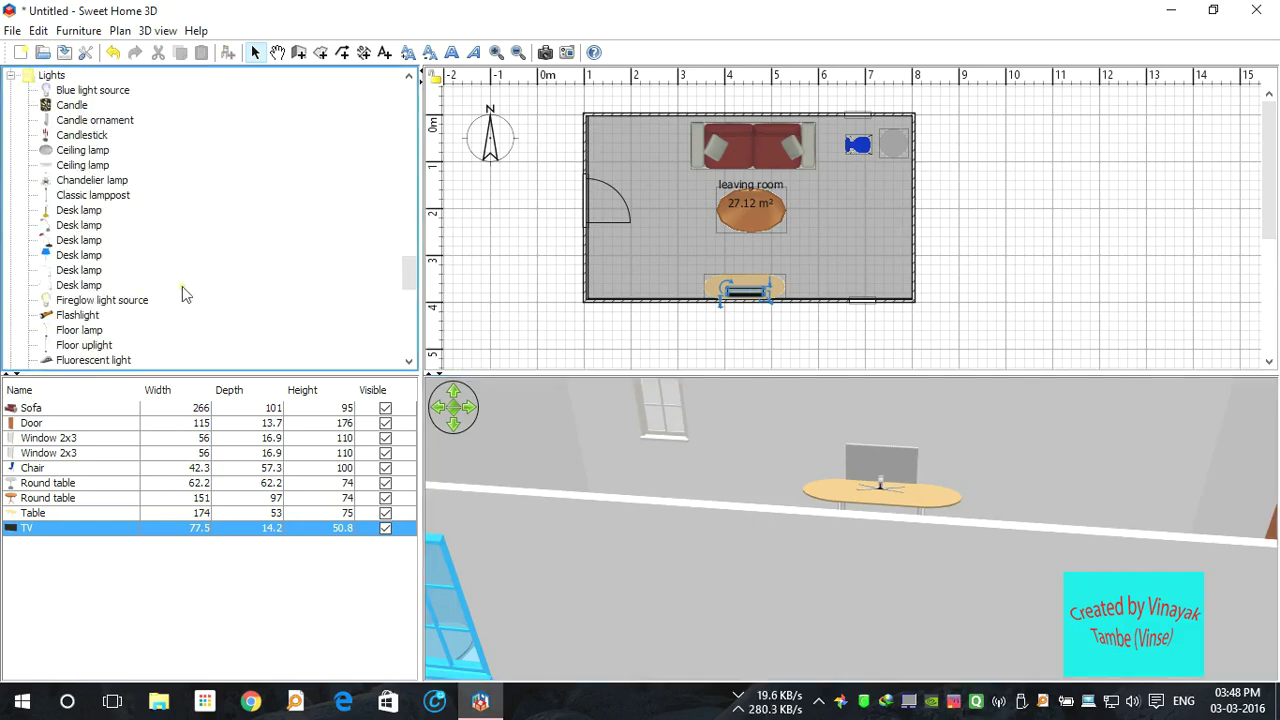
pyautogui.moveTo(68, 305); pyautogui.dragTo(591, 260)
pyautogui.moveTo(826, 514); pyautogui.dragTo(1142, 540)
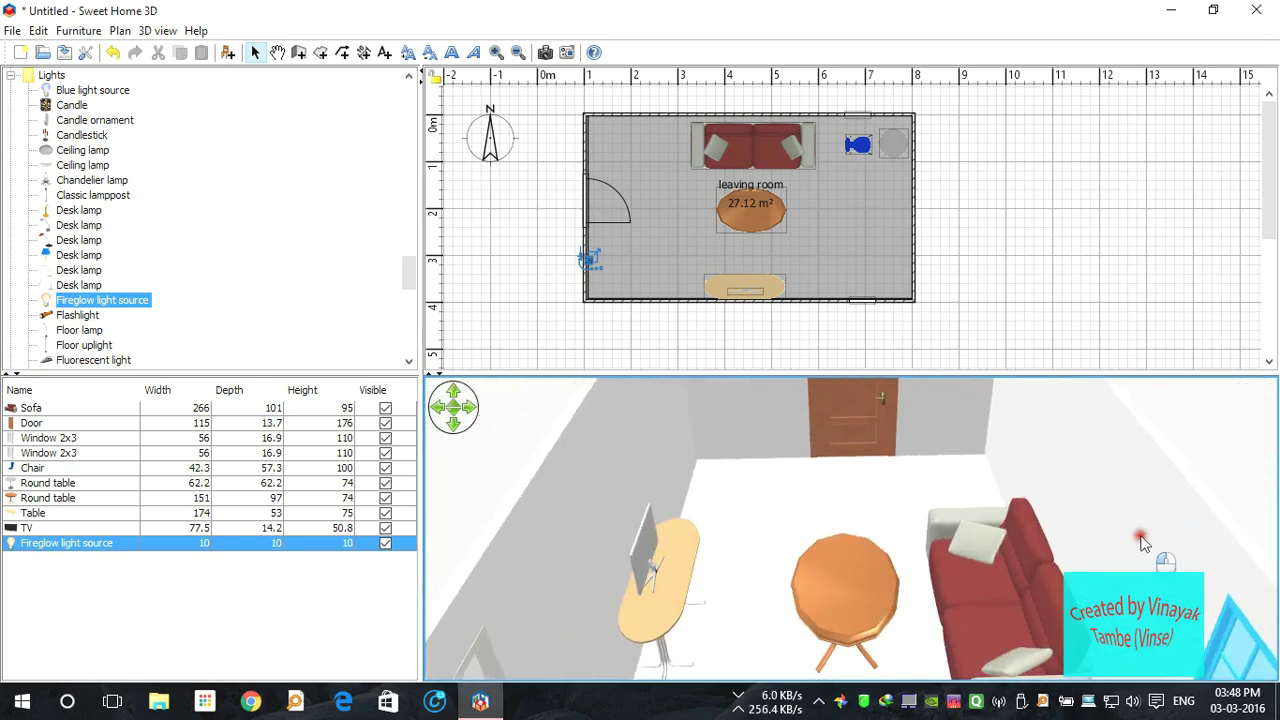
pyautogui.moveTo(591, 257); pyautogui.dragTo(624, 296)
pyautogui.click(626, 301)
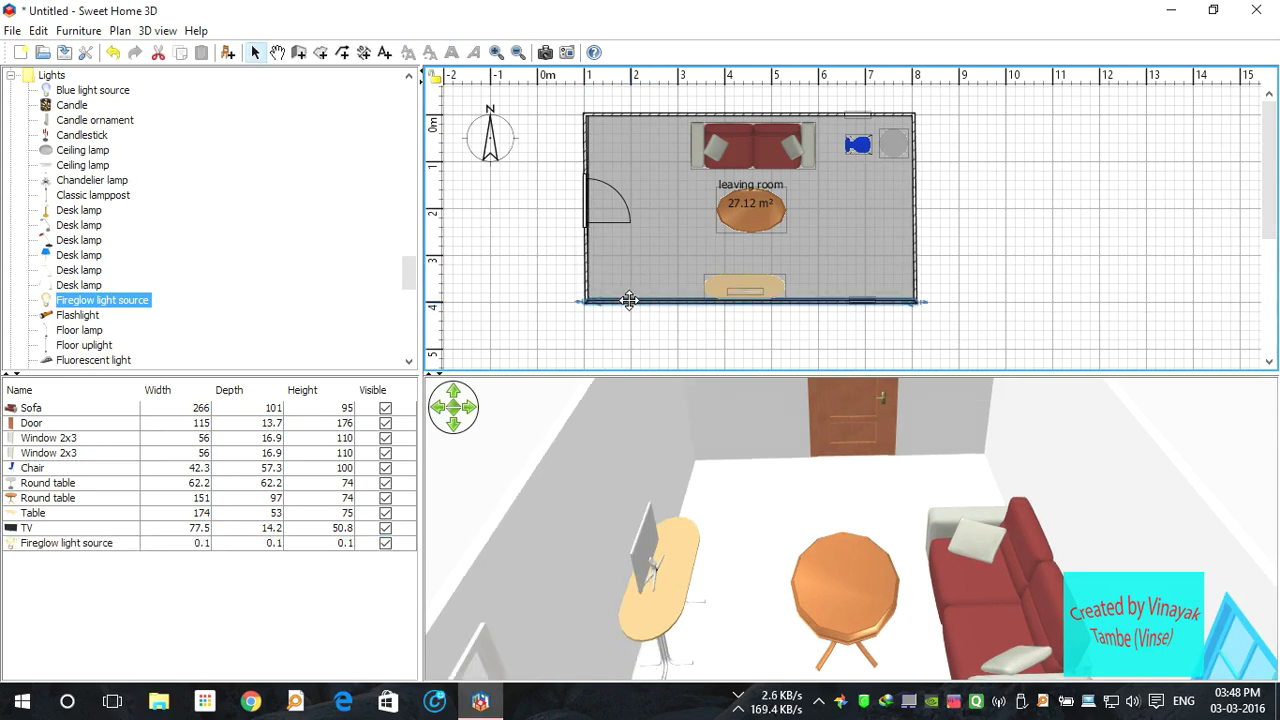
pyautogui.click(724, 246)
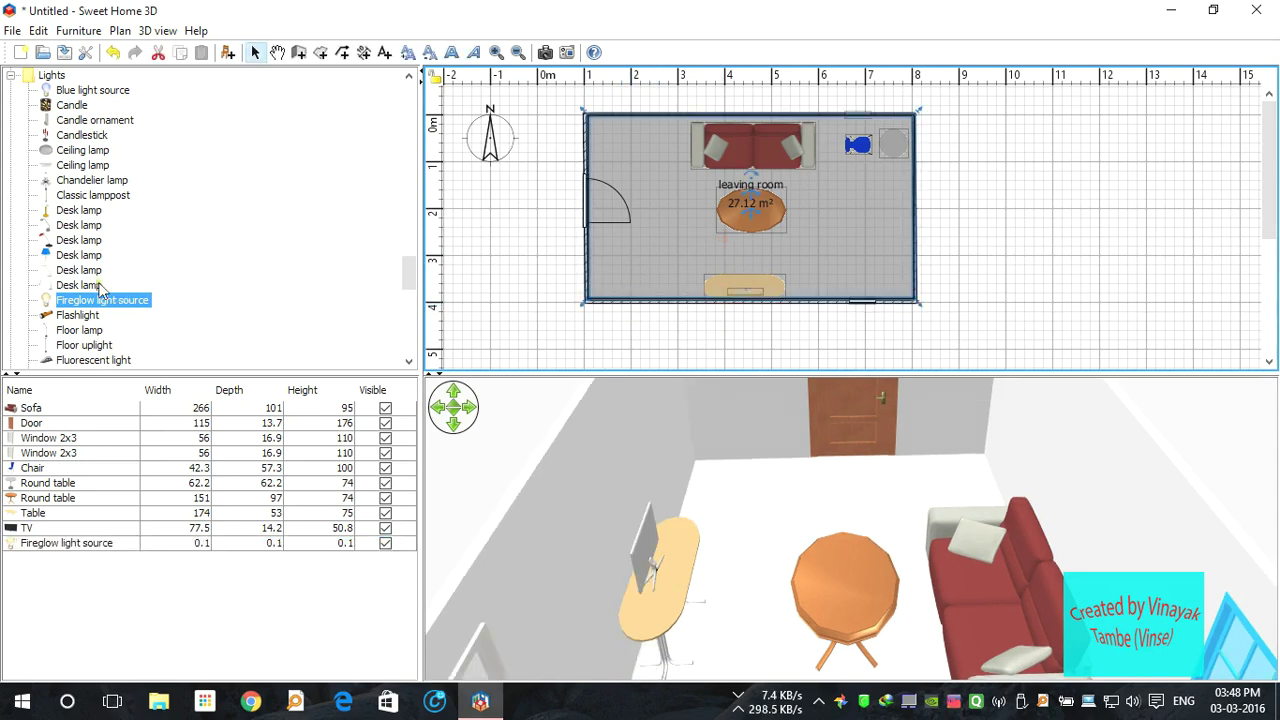
# Add a Floor lamp, move it to the northeast corner beside the white round table, and inspect the room in 3D
pyautogui.moveTo(80, 330); pyautogui.dragTo(738, 191)
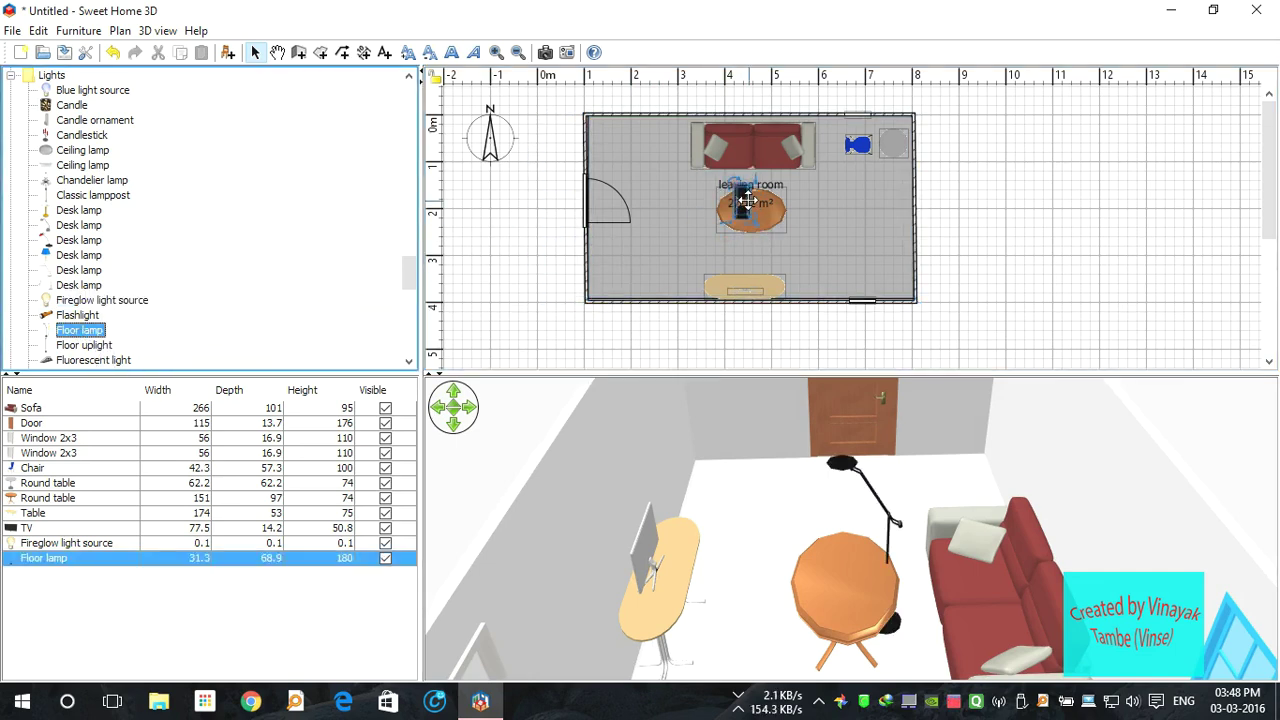
pyautogui.moveTo(752, 194); pyautogui.dragTo(900, 142)
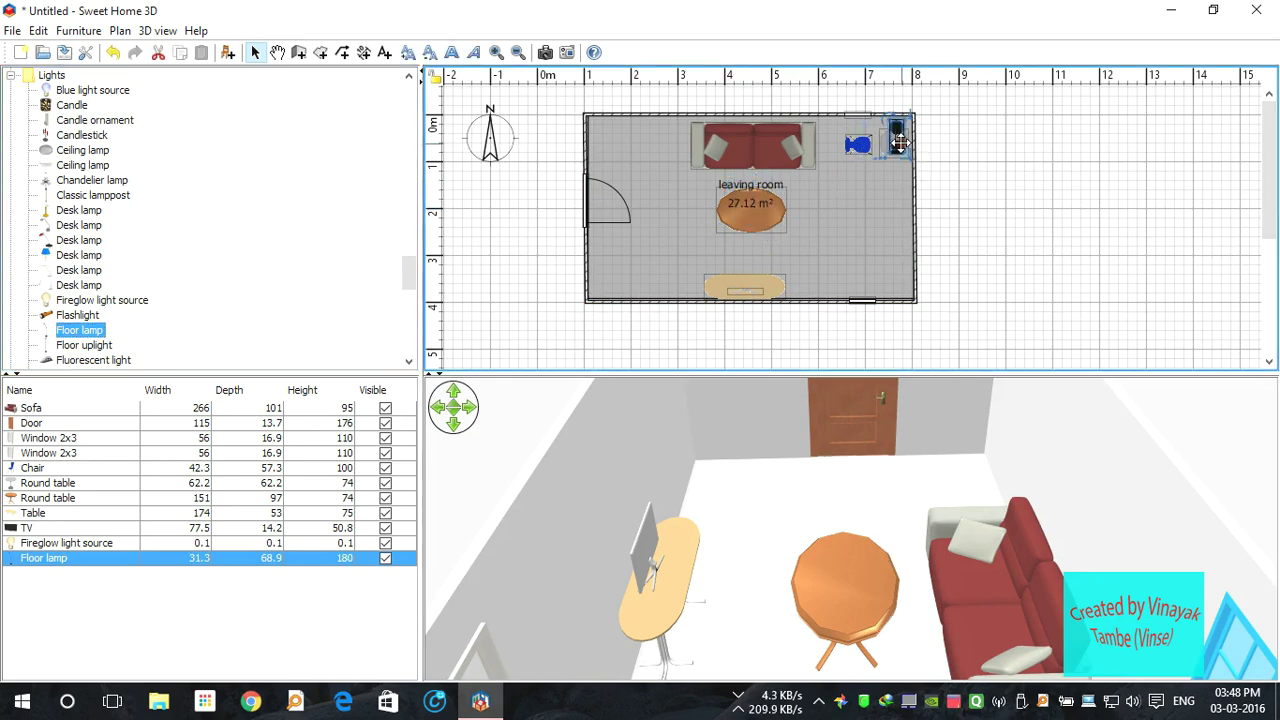
pyautogui.moveTo(793, 570); pyautogui.dragTo(1157, 556)
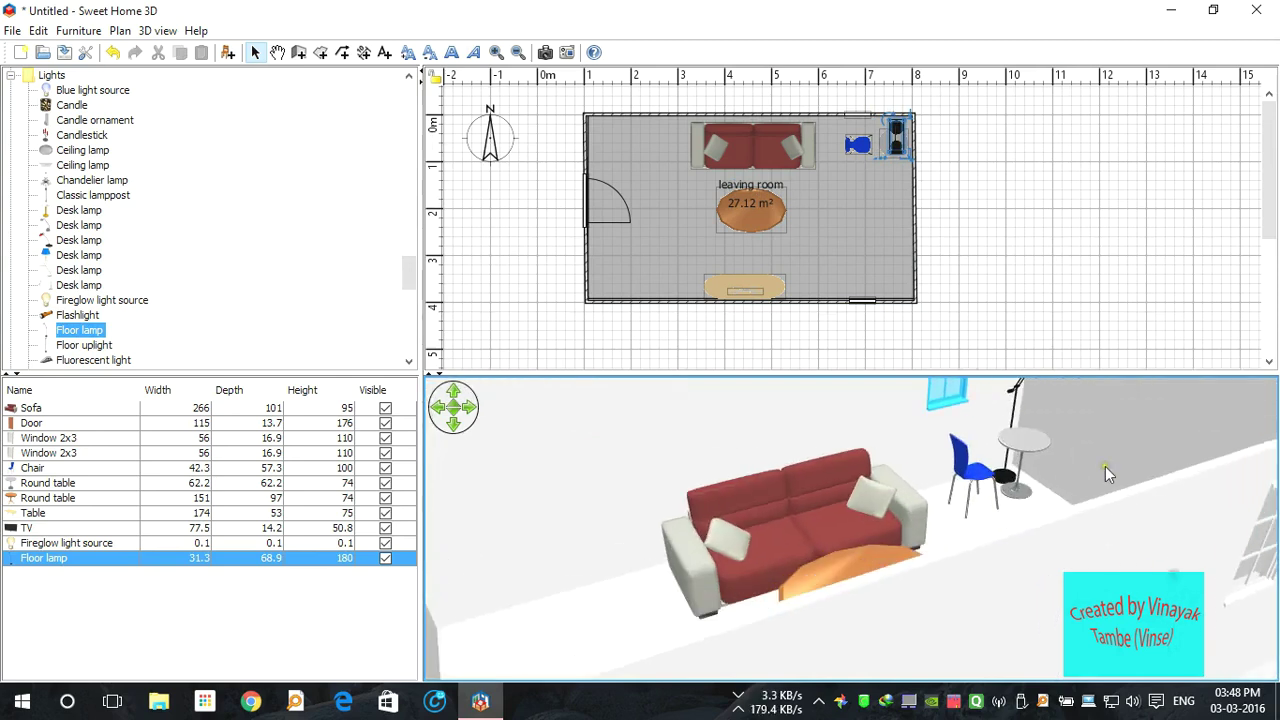
pyautogui.moveTo(1072, 437); pyautogui.dragTo(1057, 417)
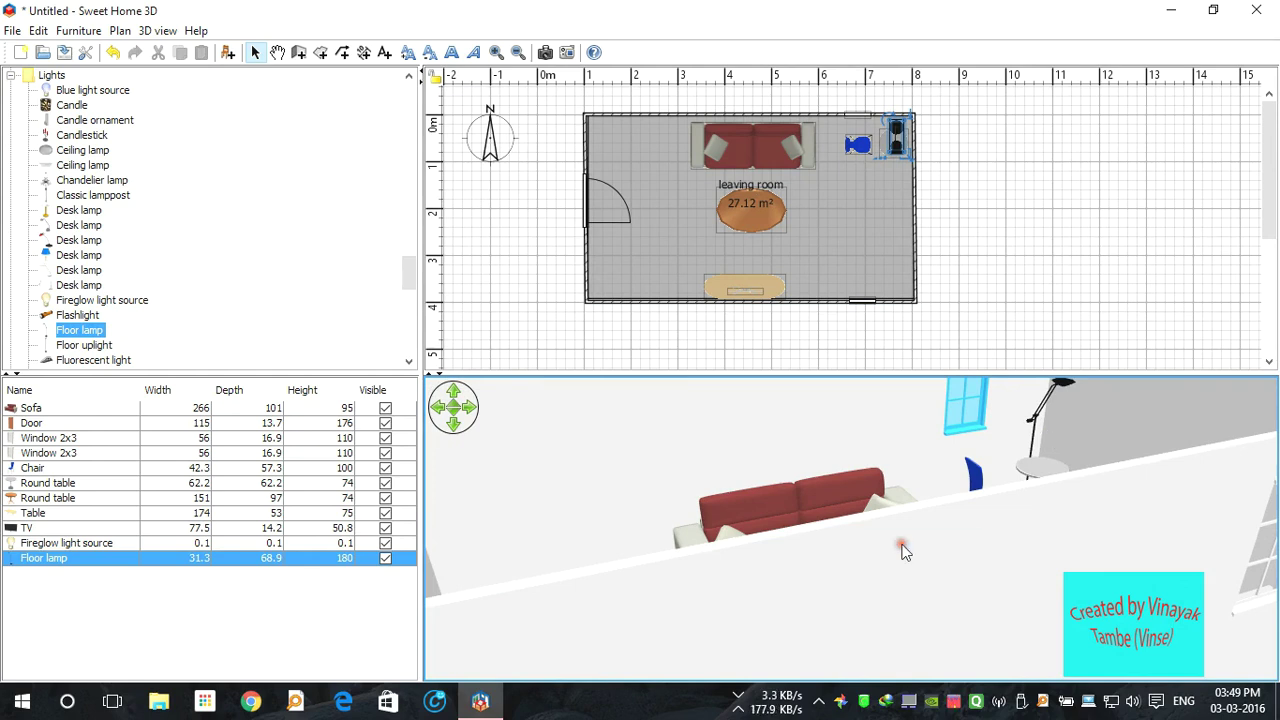
pyautogui.moveTo(820, 590); pyautogui.dragTo(616, 572)
pyautogui.moveTo(676, 512); pyautogui.dragTo(1040, 505)
pyautogui.moveTo(1069, 518); pyautogui.dragTo(1092, 539)
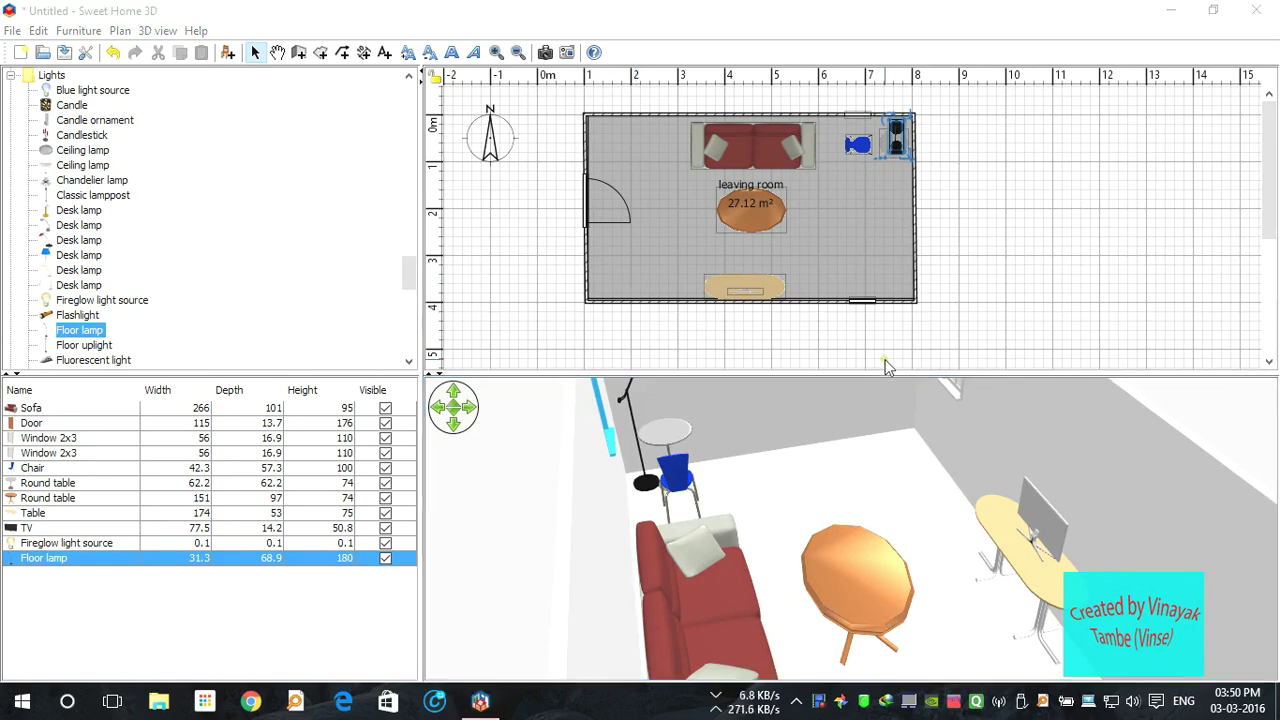
# Save the home as "test home" in the sweet home 3d home design models folder and view the room from another angle
pyautogui.click(12, 31)
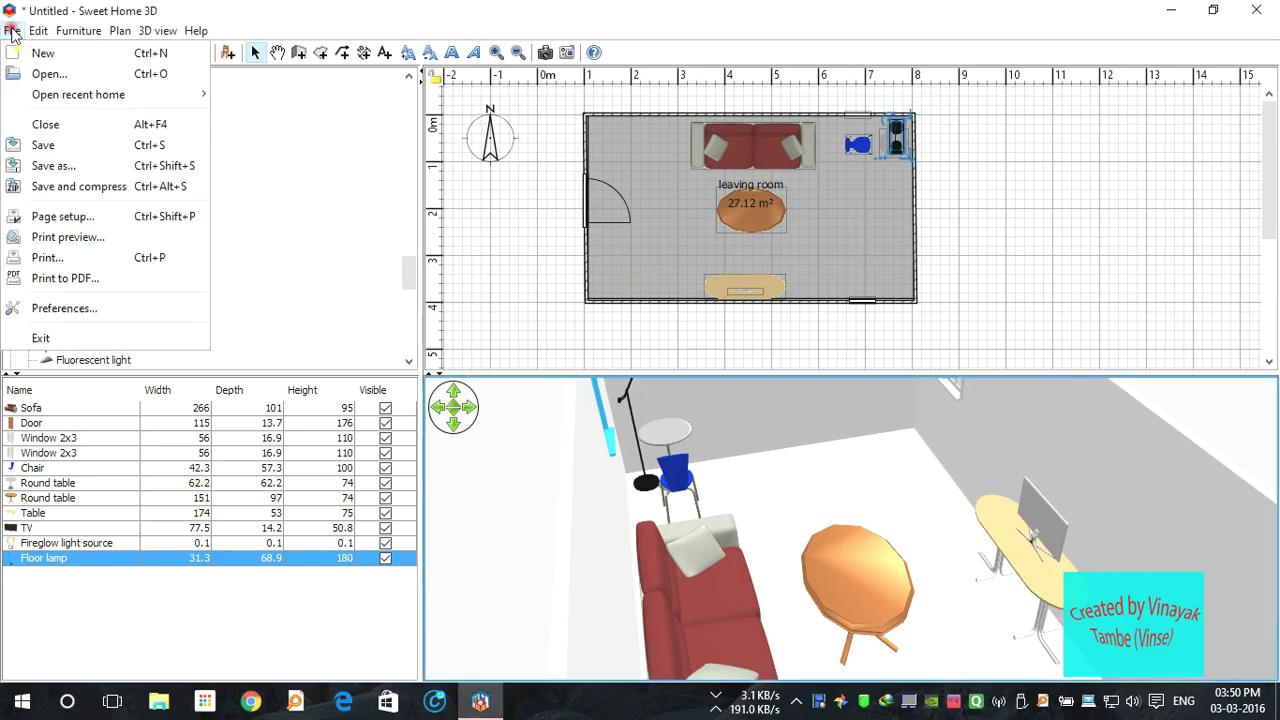
pyautogui.click(55, 150)
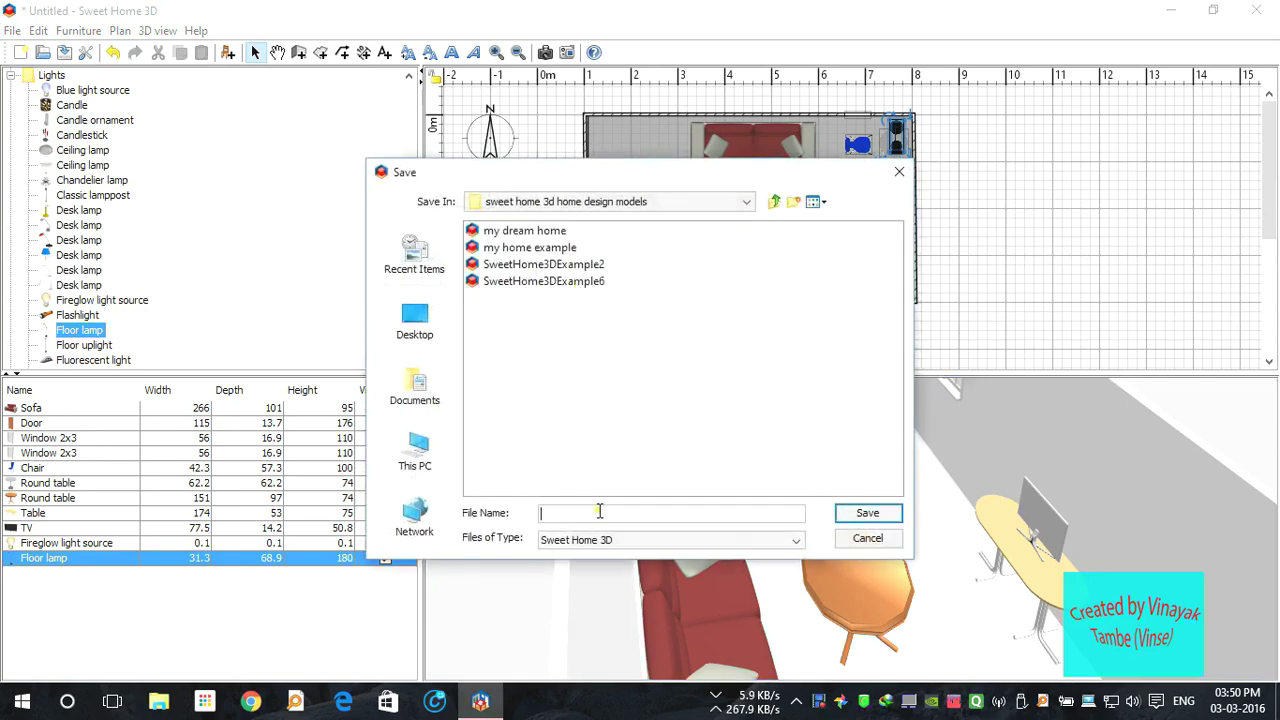
pyautogui.write('test home')
pyautogui.click(868, 513)
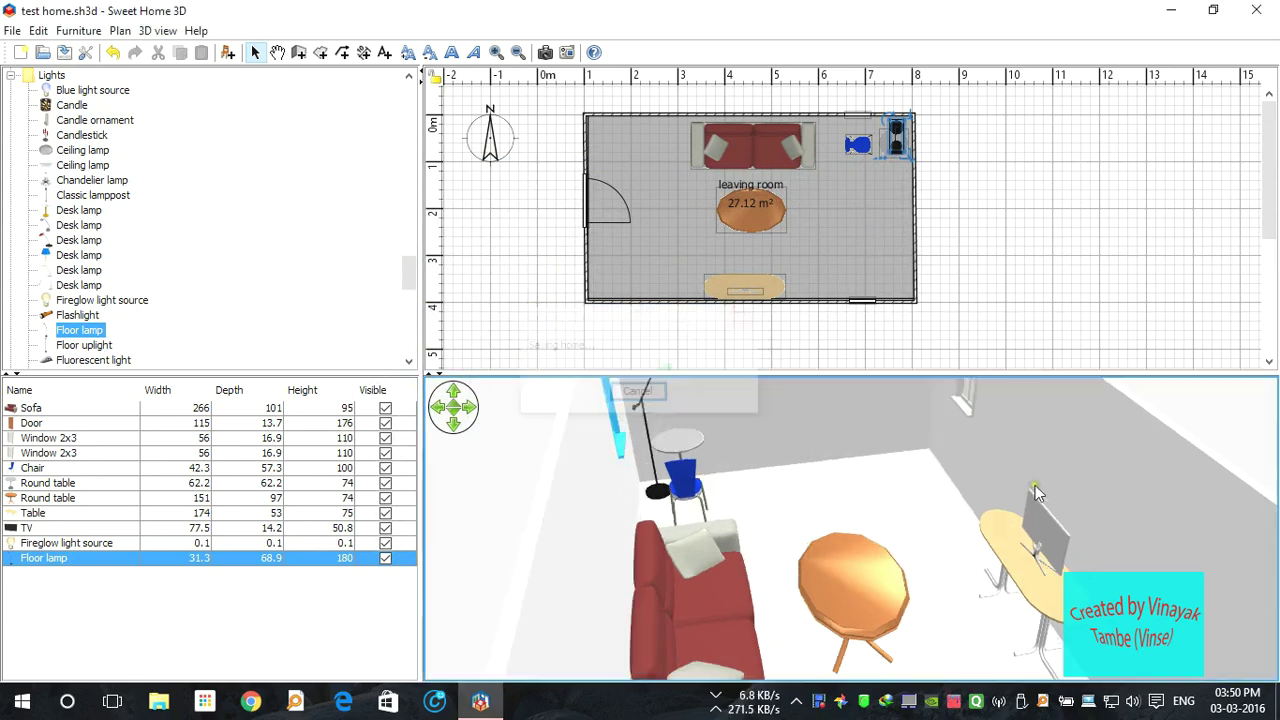
pyautogui.moveTo(653, 575); pyautogui.dragTo(533, 598)
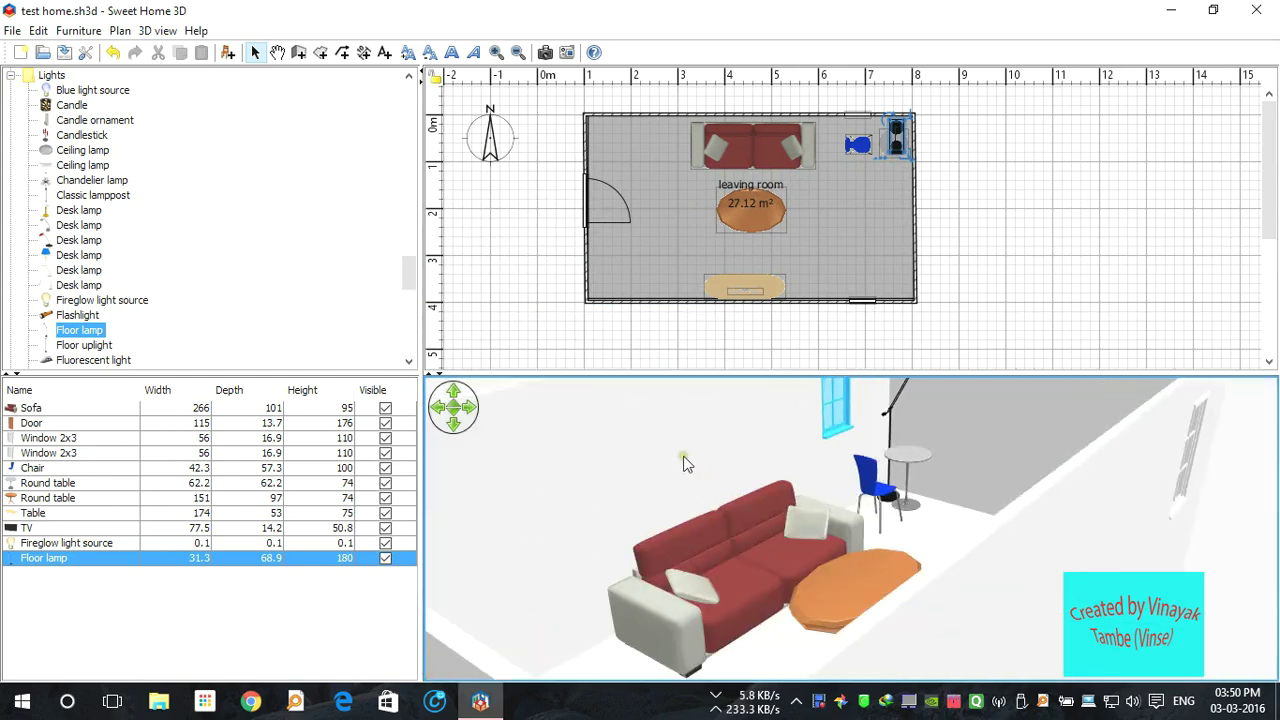
# Create a photo of the 3D room from an elevated angle at Best quality and save it as test home.png
pyautogui.click(454, 422)
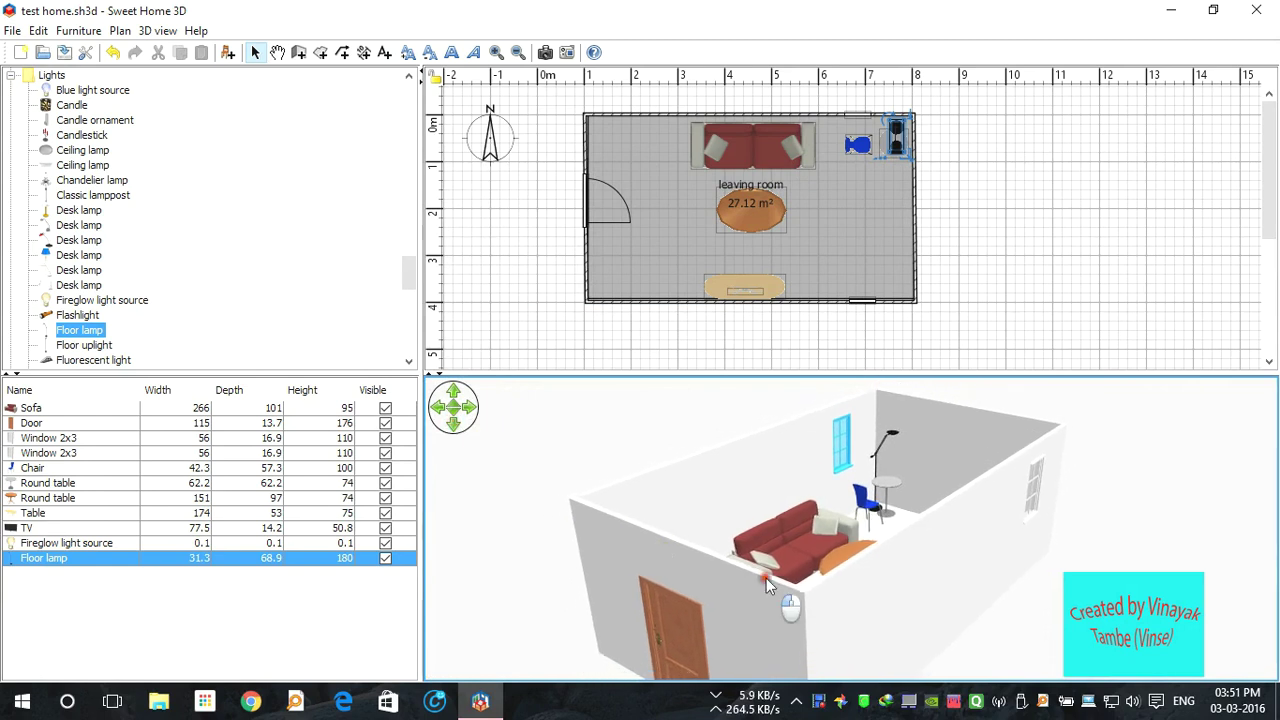
pyautogui.moveTo(766, 578); pyautogui.dragTo(875, 652)
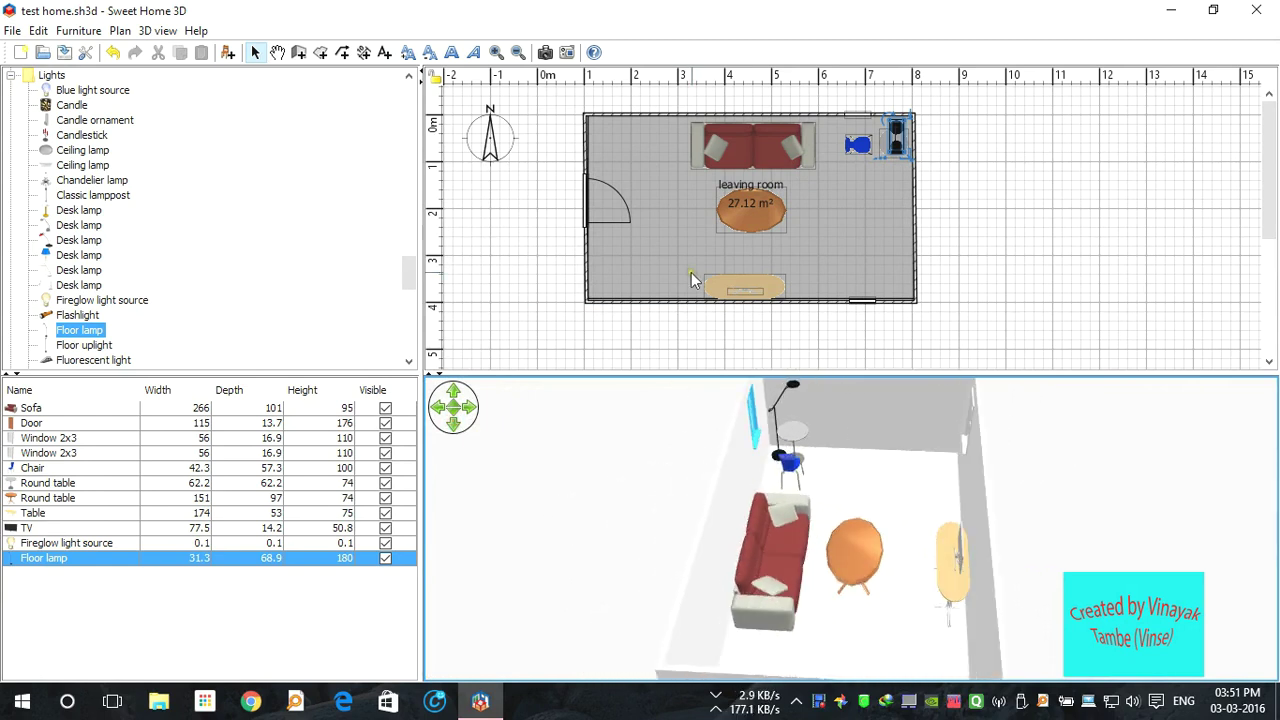
pyautogui.click(546, 53)
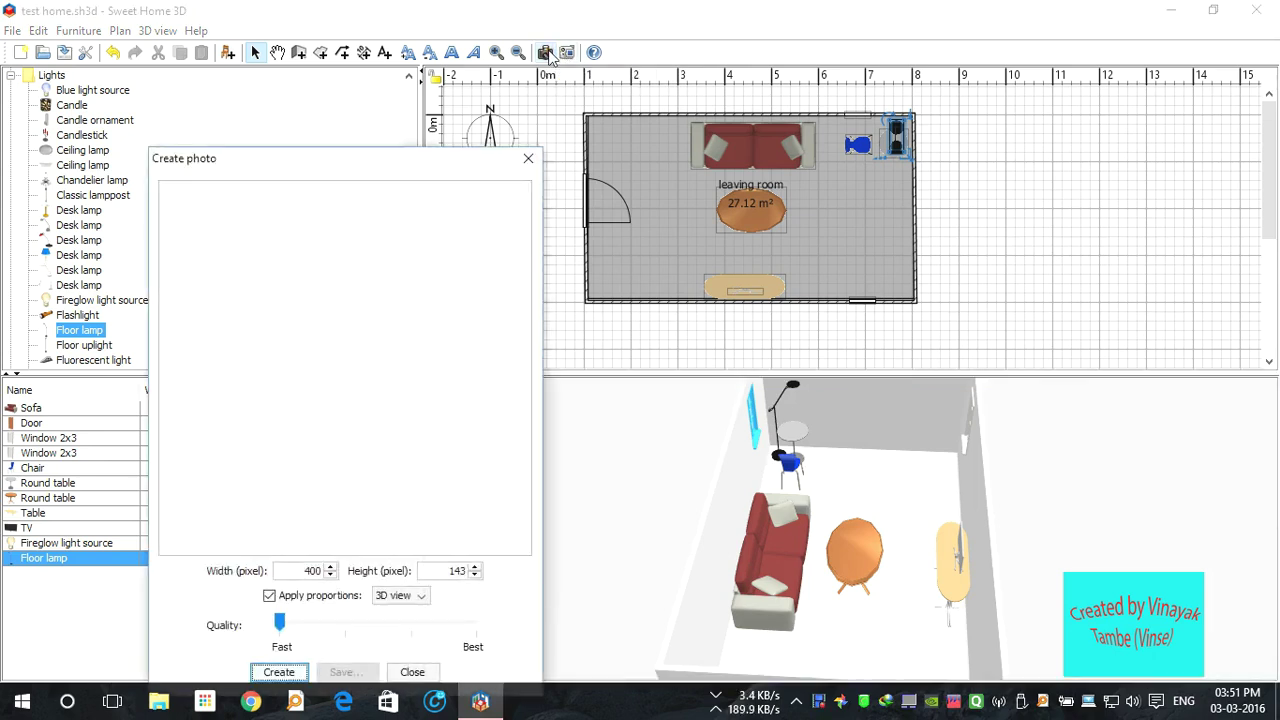
pyautogui.moveTo(363, 157); pyautogui.dragTo(472, 103)
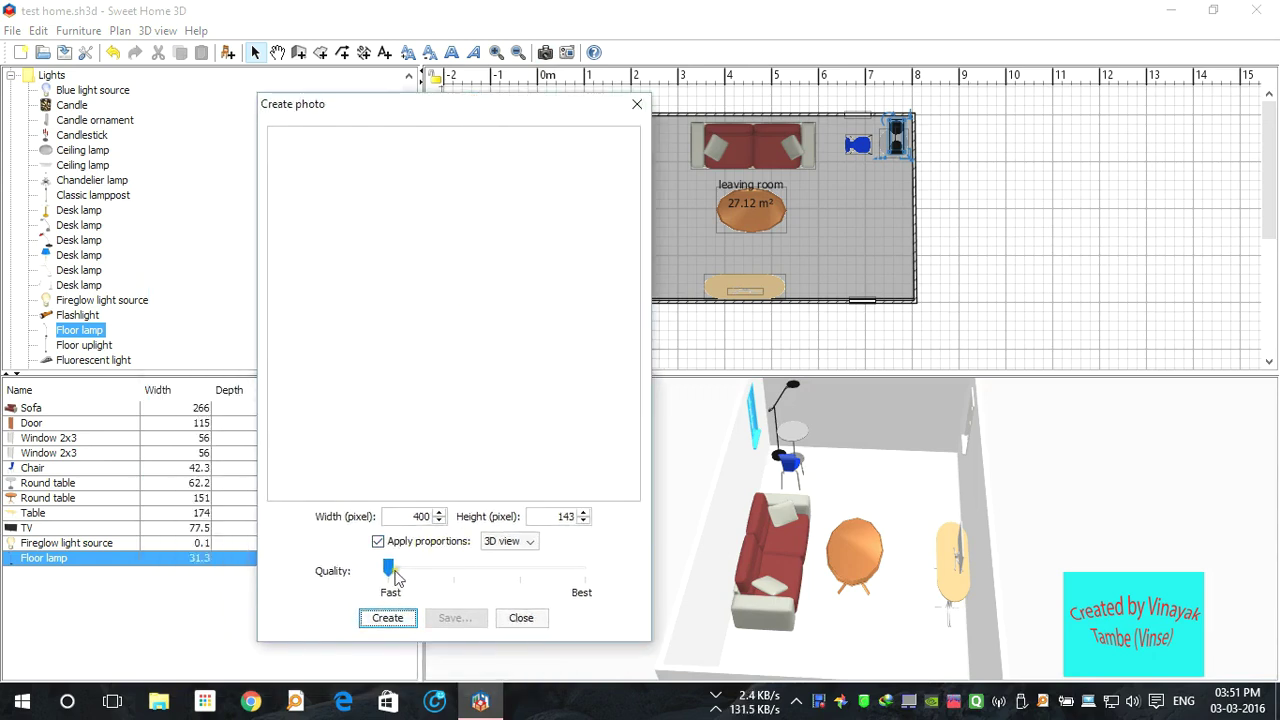
pyautogui.moveTo(390, 572); pyautogui.dragTo(600, 580)
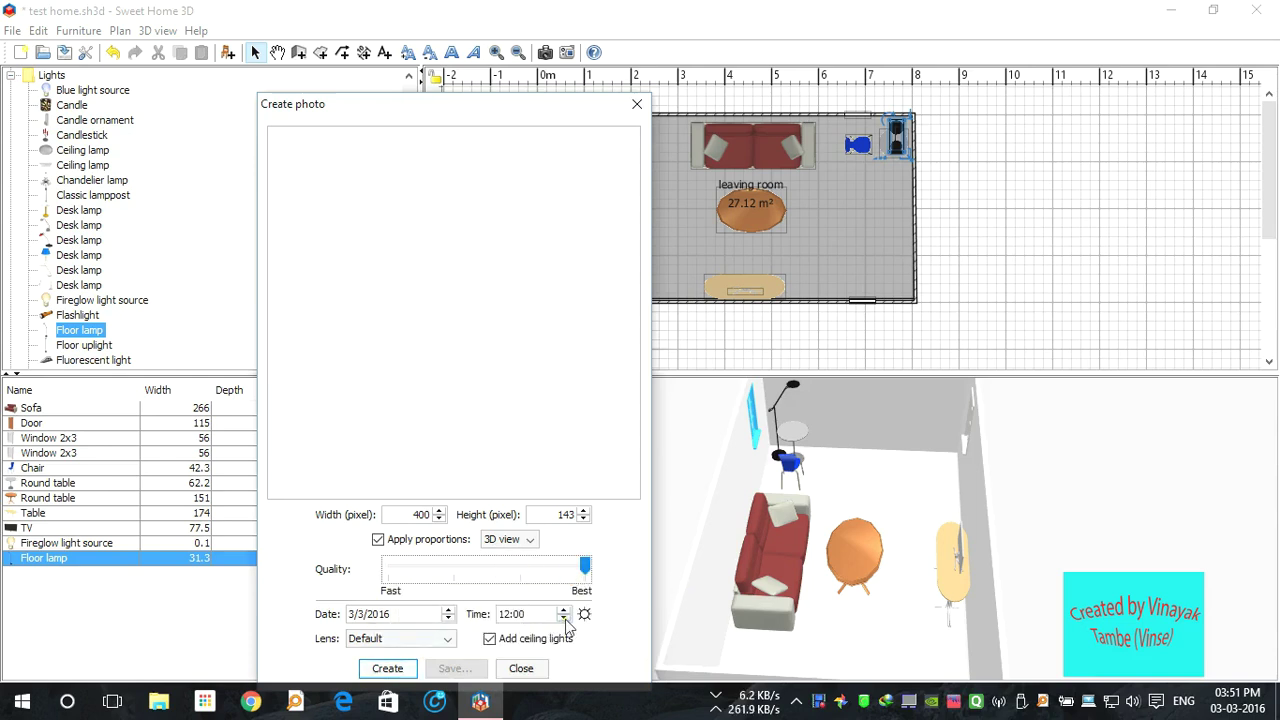
pyautogui.click(383, 672)
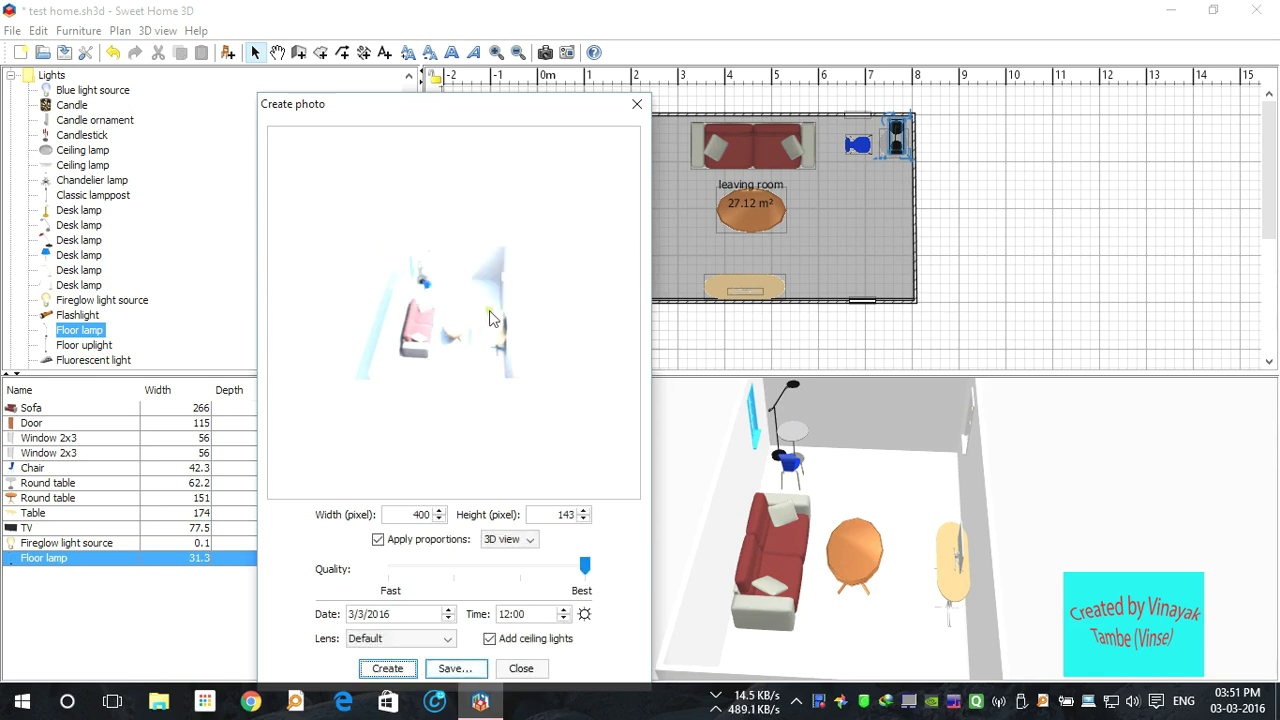
pyautogui.click(455, 669)
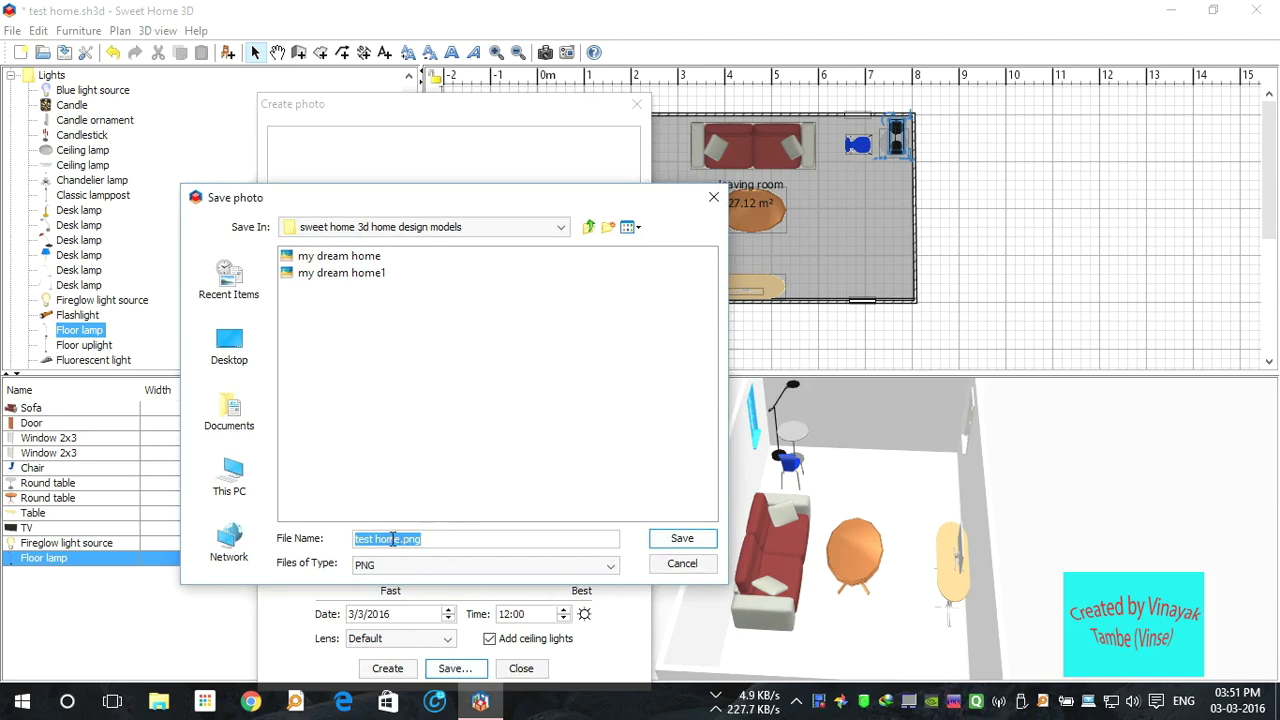
pyautogui.click(682, 540)
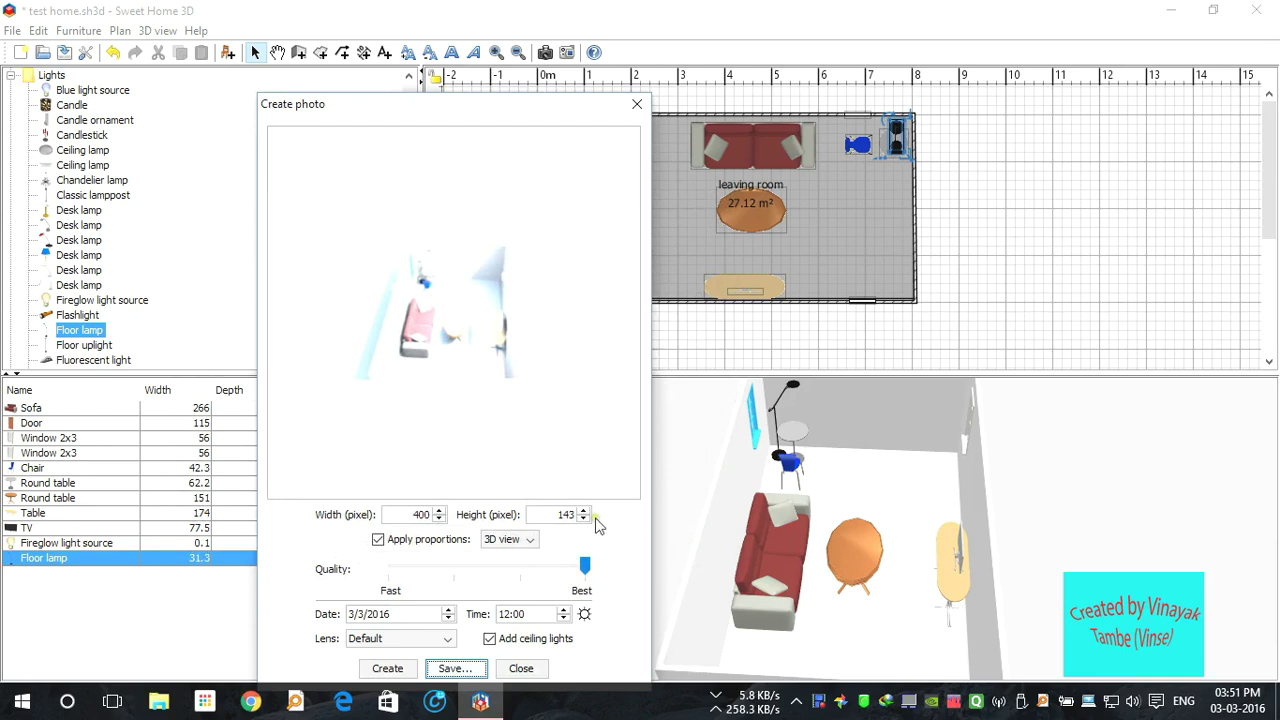
# Switch to File Explorer, inspect the test home image in the sweet home 3d home design models folder, and close the extra windows
pyautogui.click(160, 701)
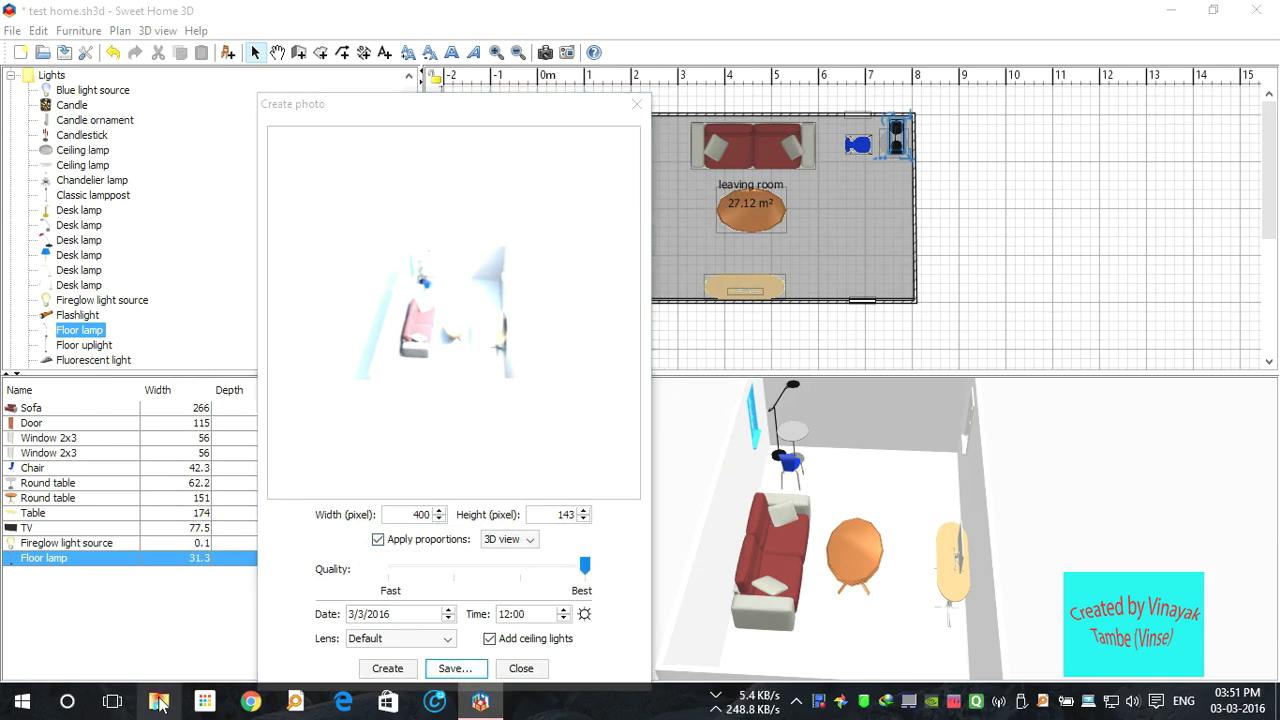
pyautogui.click(296, 702)
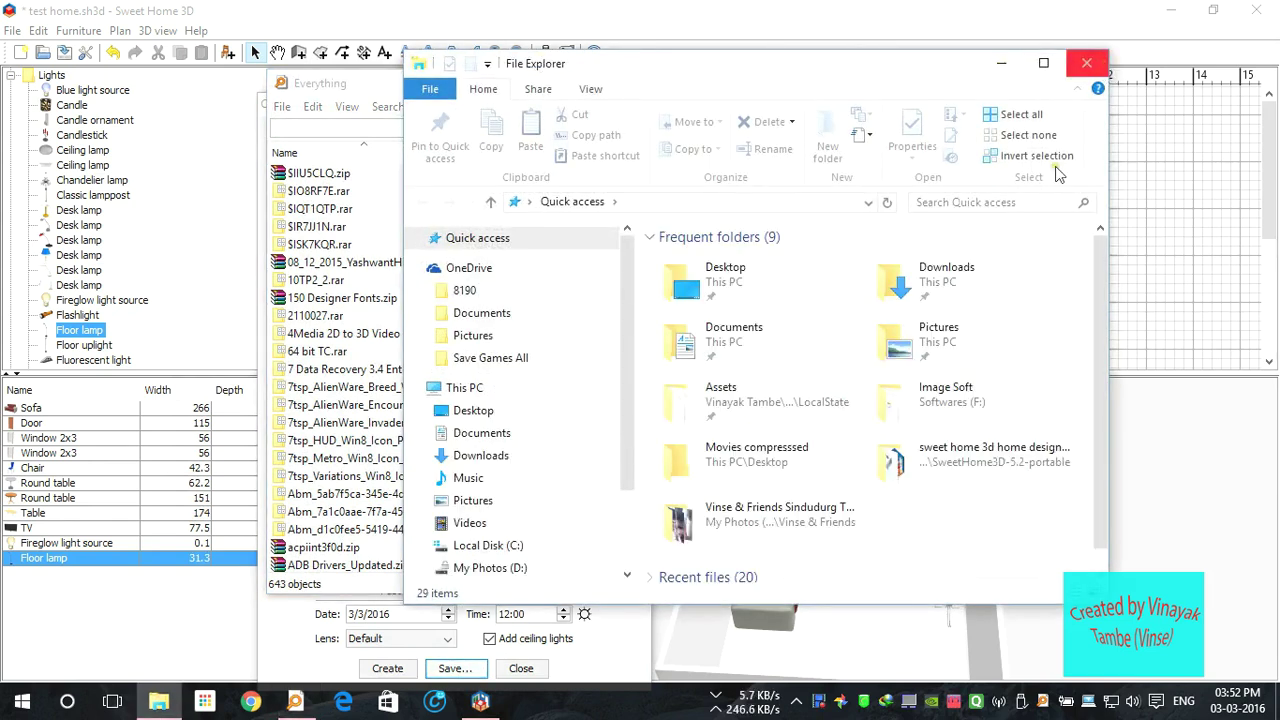
pyautogui.doubleClick(946, 456)
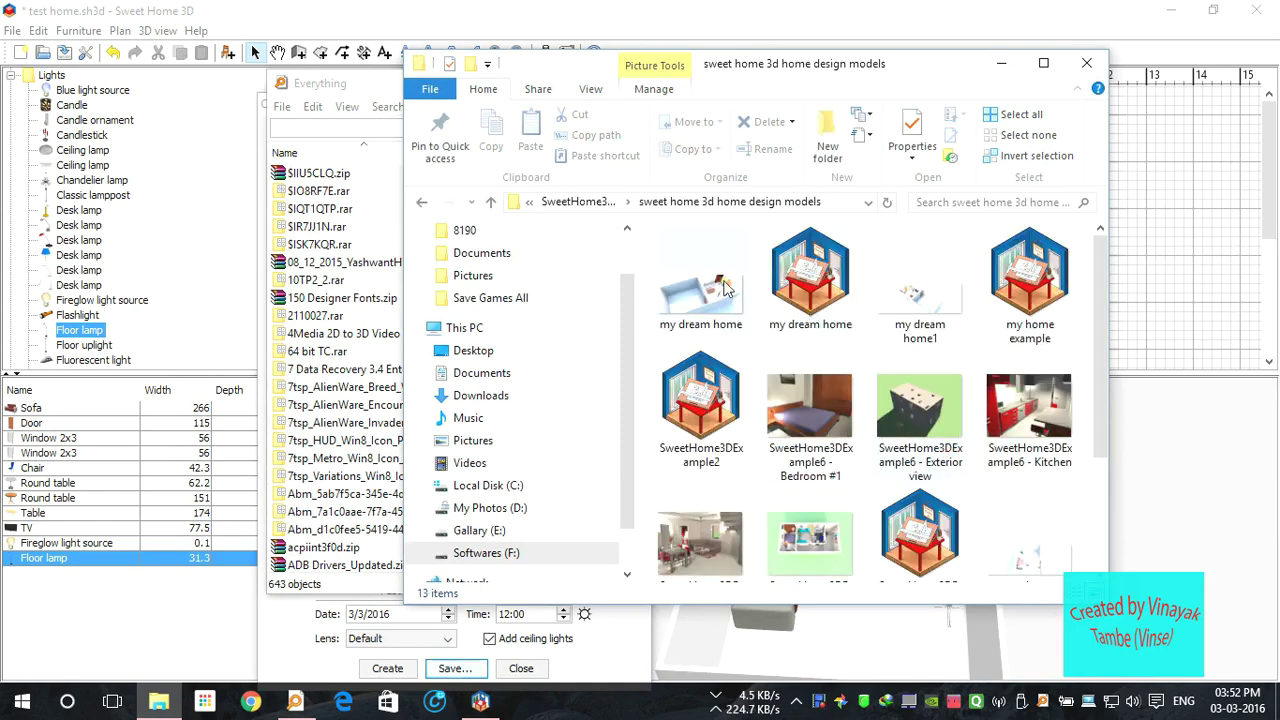
pyautogui.scroll(-1, 890, 512)
pyautogui.click(1031, 518)
pyautogui.doubleClick(1031, 519)
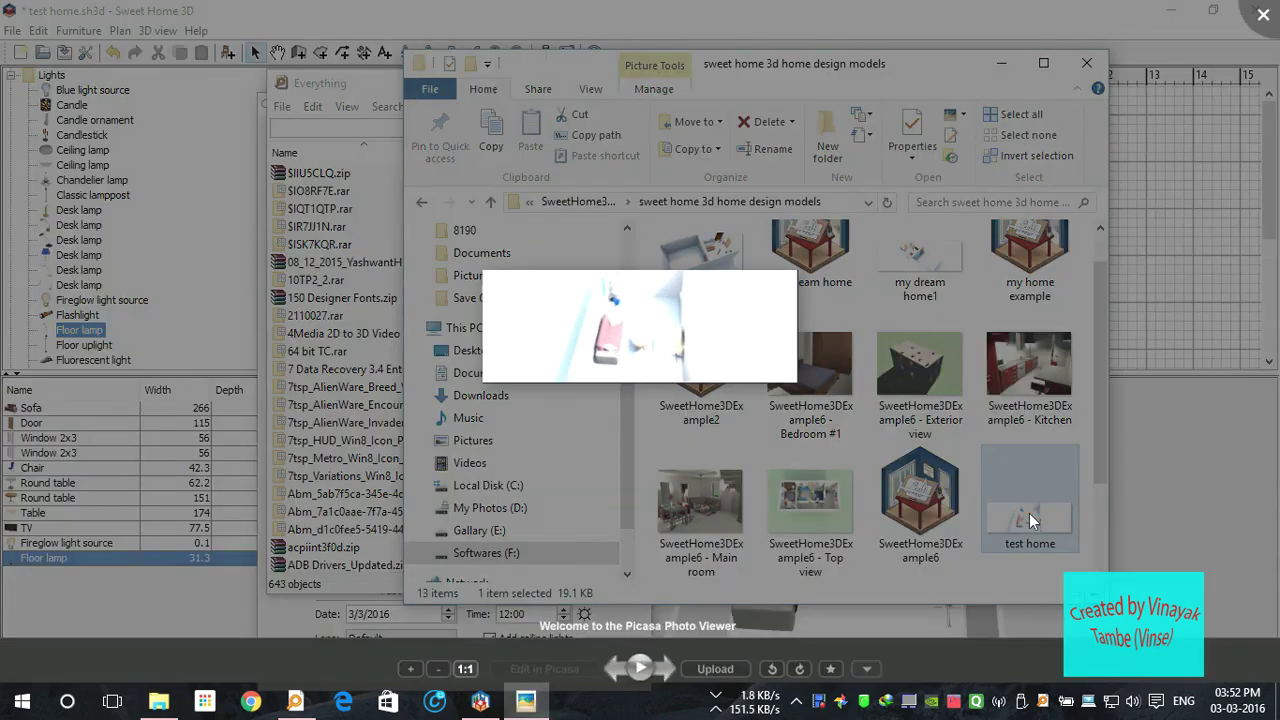
pyautogui.scroll(5, 600, 342)
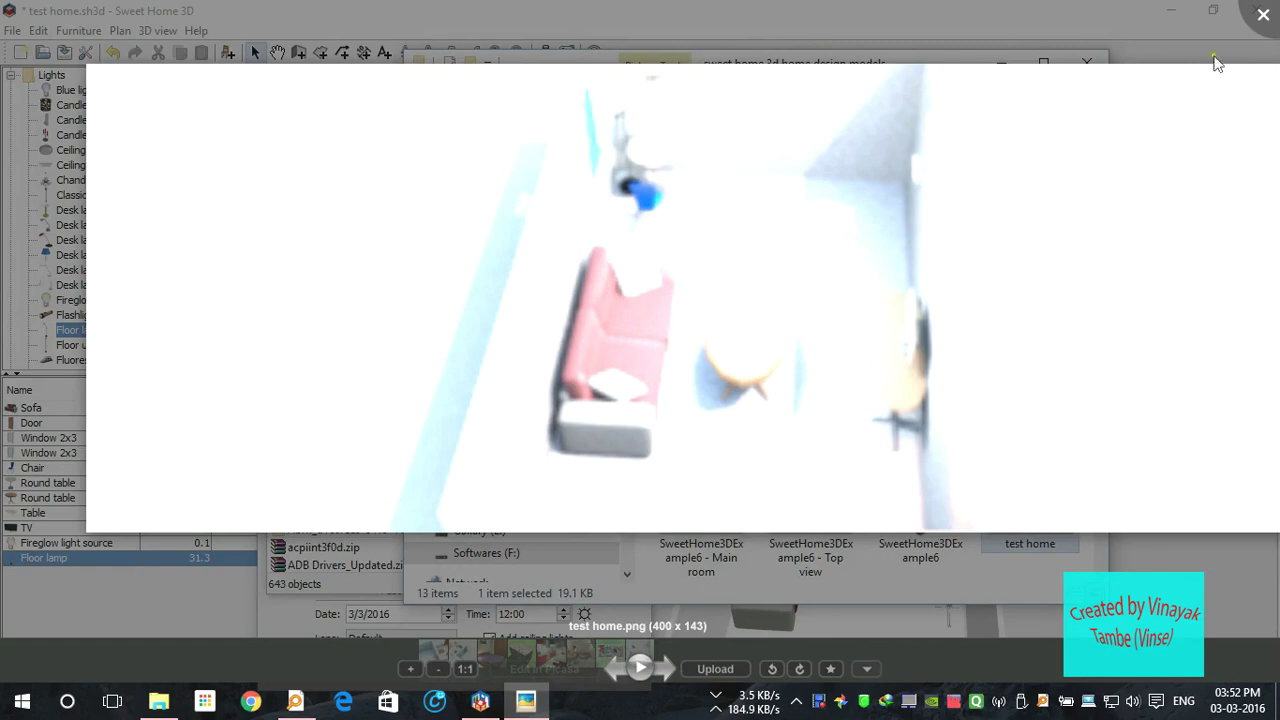
pyautogui.click(1263, 22)
pyautogui.click(1087, 62)
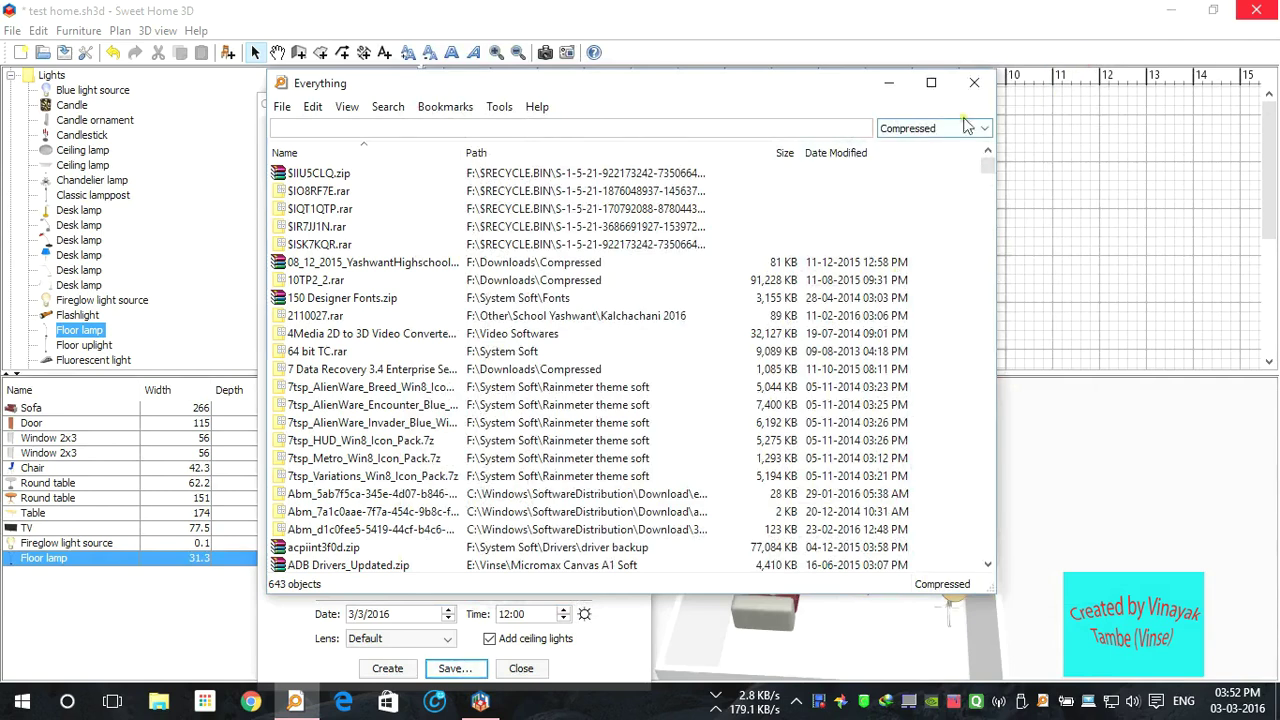
pyautogui.click(974, 82)
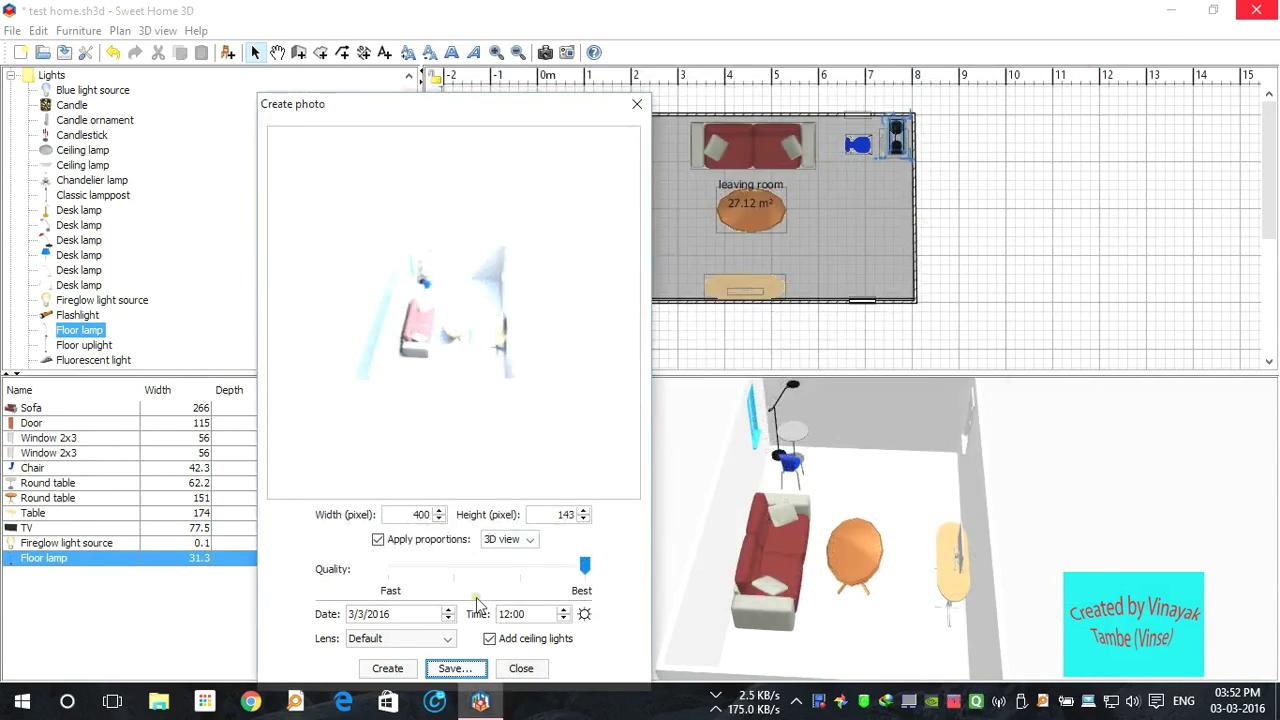
# Create the photo again at Fast quality and save it as test home2.png in the same folder
pyautogui.moveTo(588, 566); pyautogui.dragTo(390, 572)
pyautogui.click(389, 618)
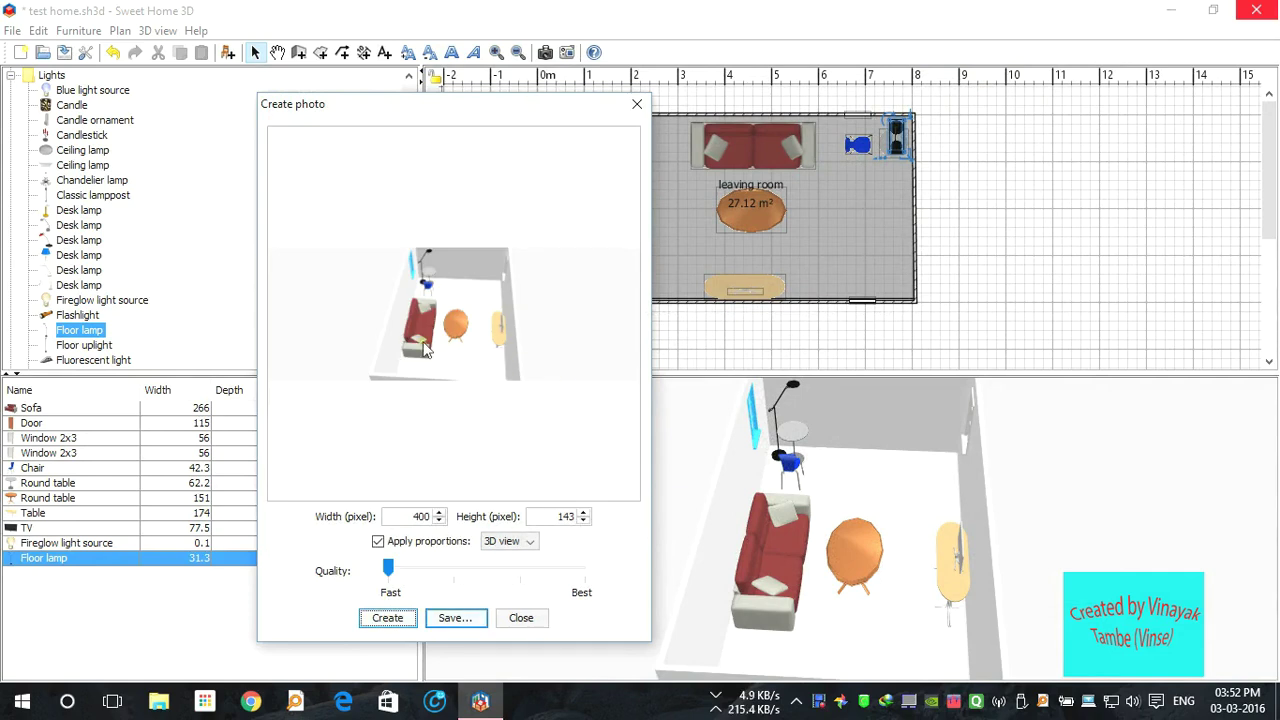
pyautogui.click(457, 619)
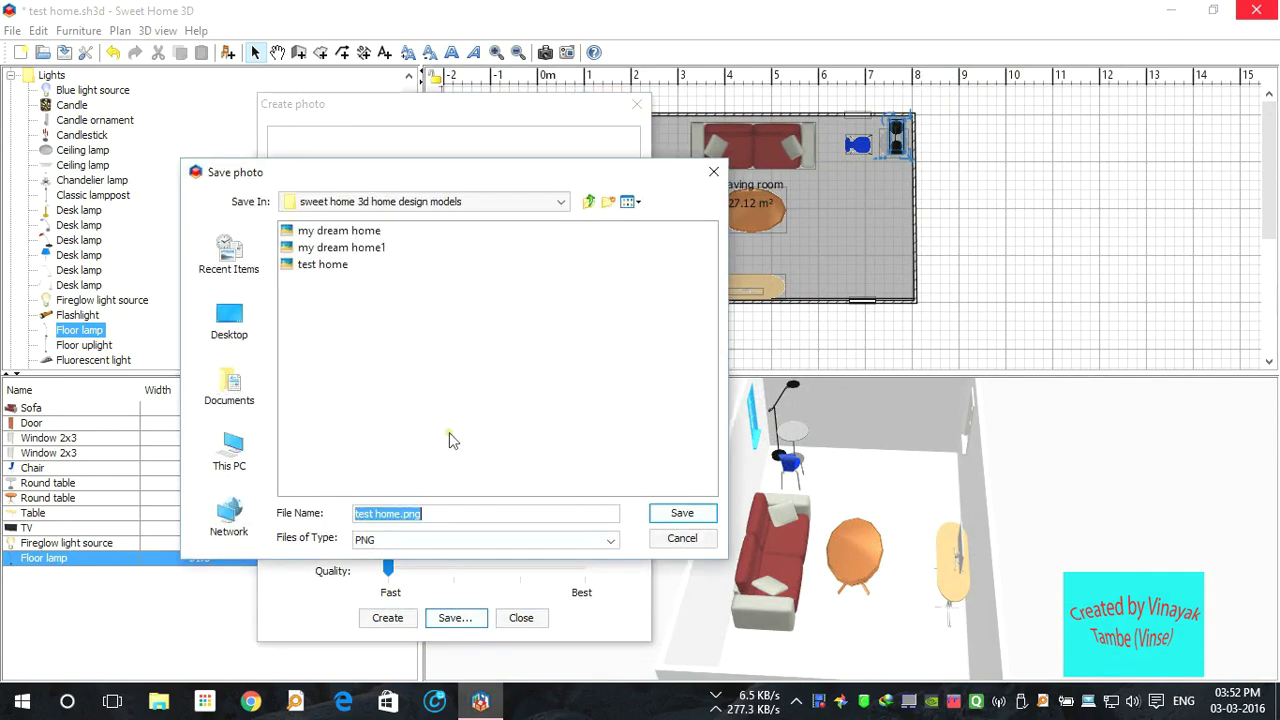
pyautogui.click(400, 516)
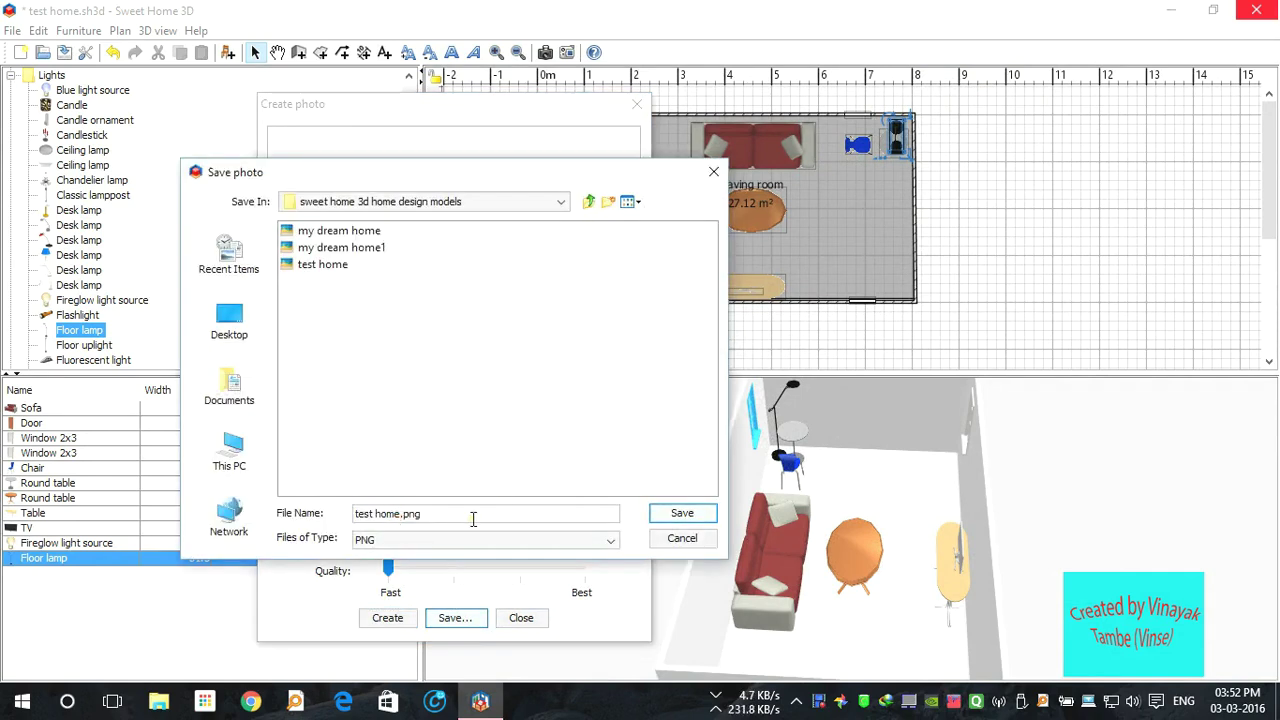
pyautogui.press('Return')
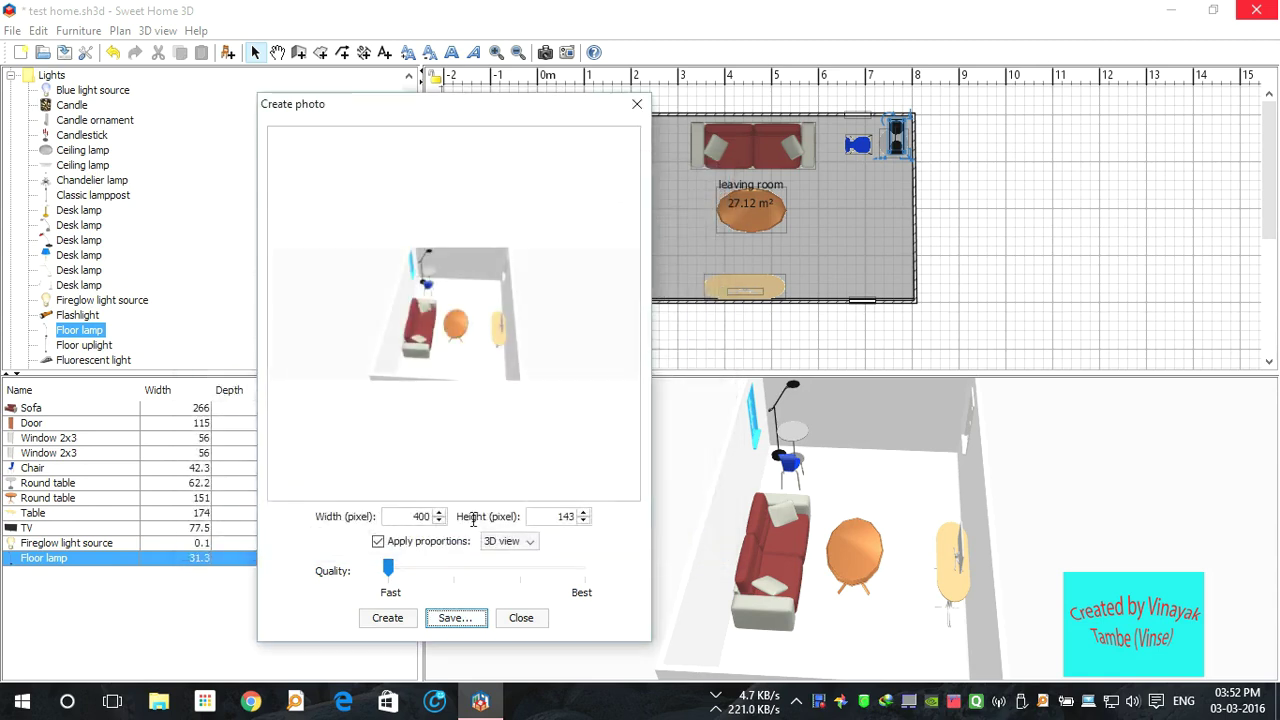
# Inspect the test home2 image in the sweet home 3d home design models folder and return to the home plan
pyautogui.click(161, 703)
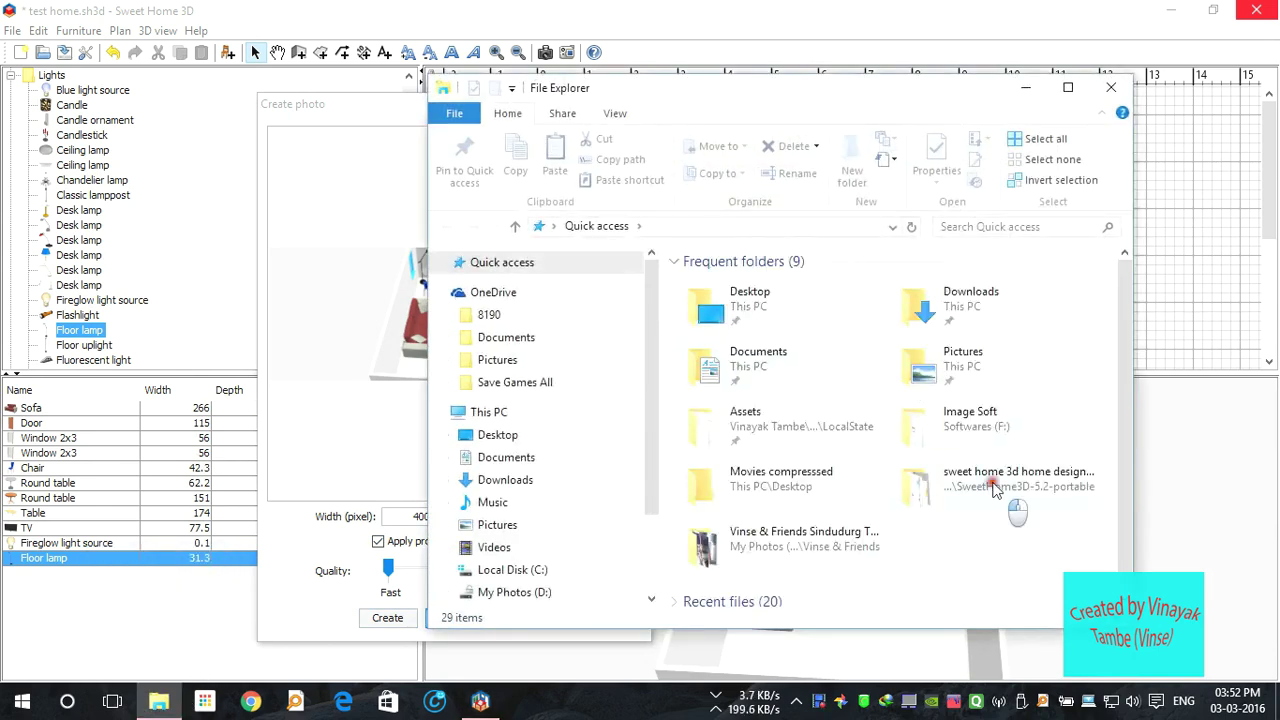
pyautogui.doubleClick(999, 500)
pyautogui.scroll(-2, 1087, 565)
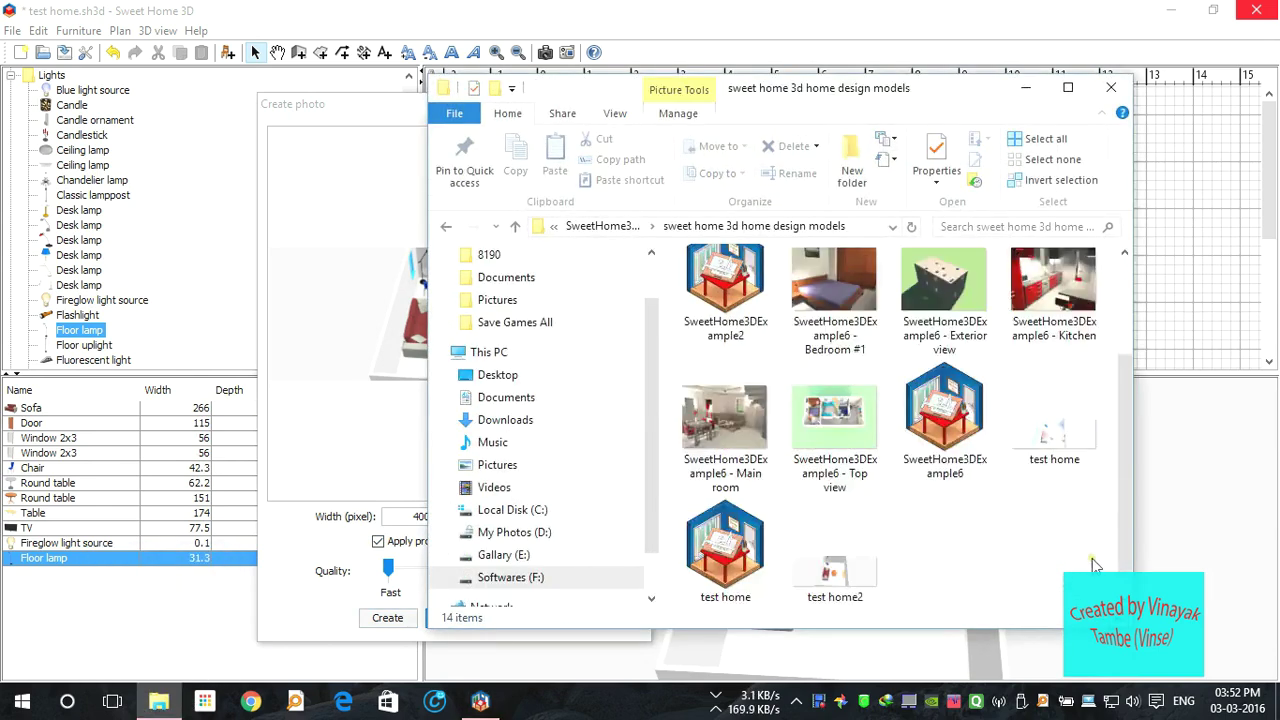
pyautogui.doubleClick(843, 547)
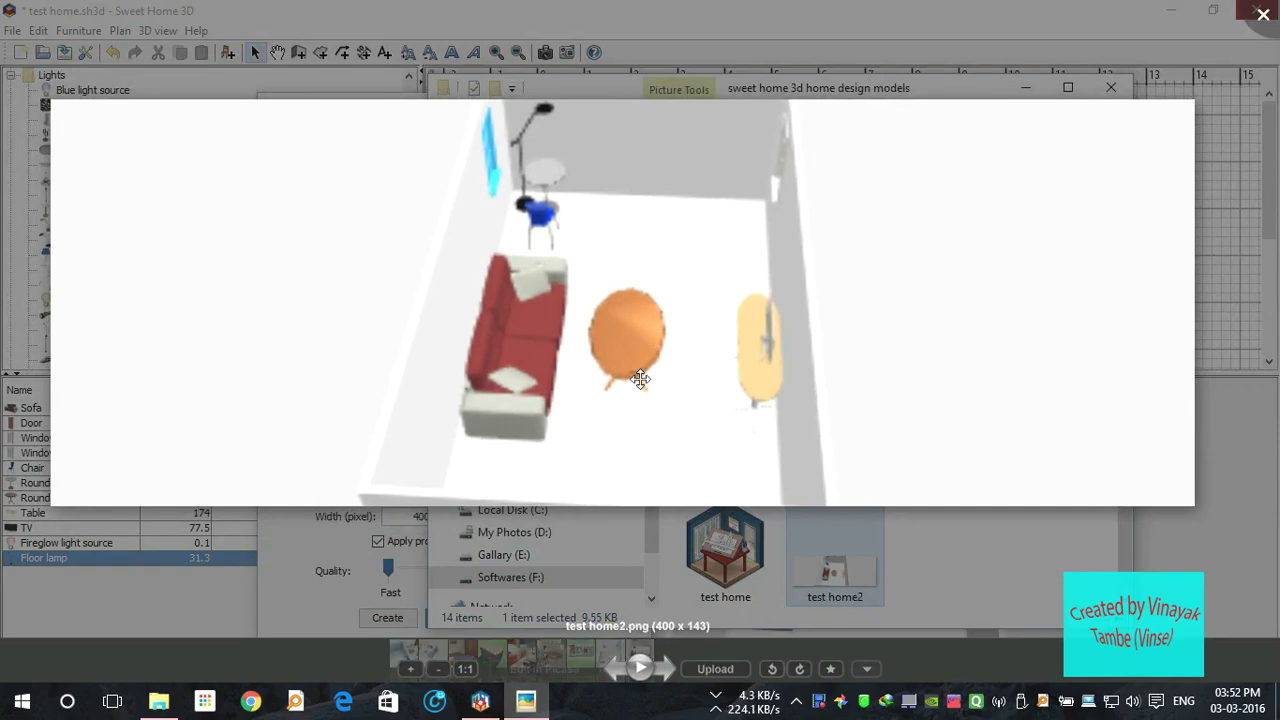
pyautogui.scroll(-5, 745, 349)
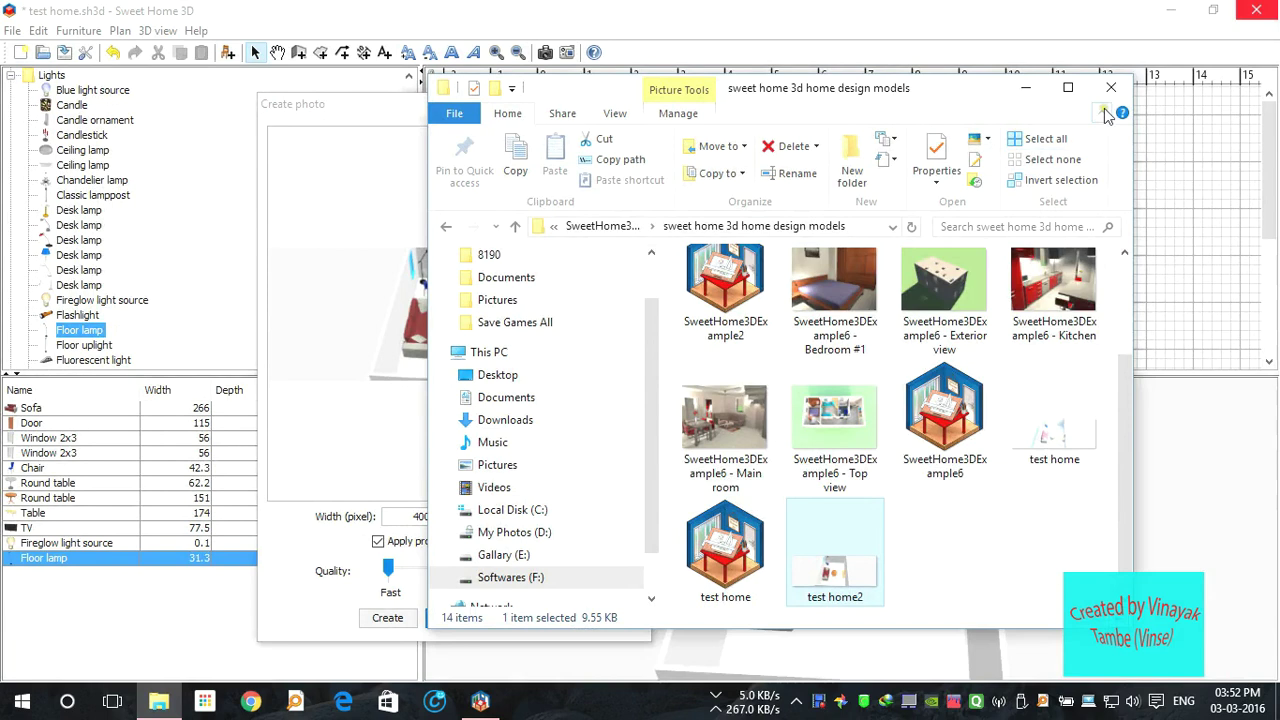
pyautogui.click(1110, 87)
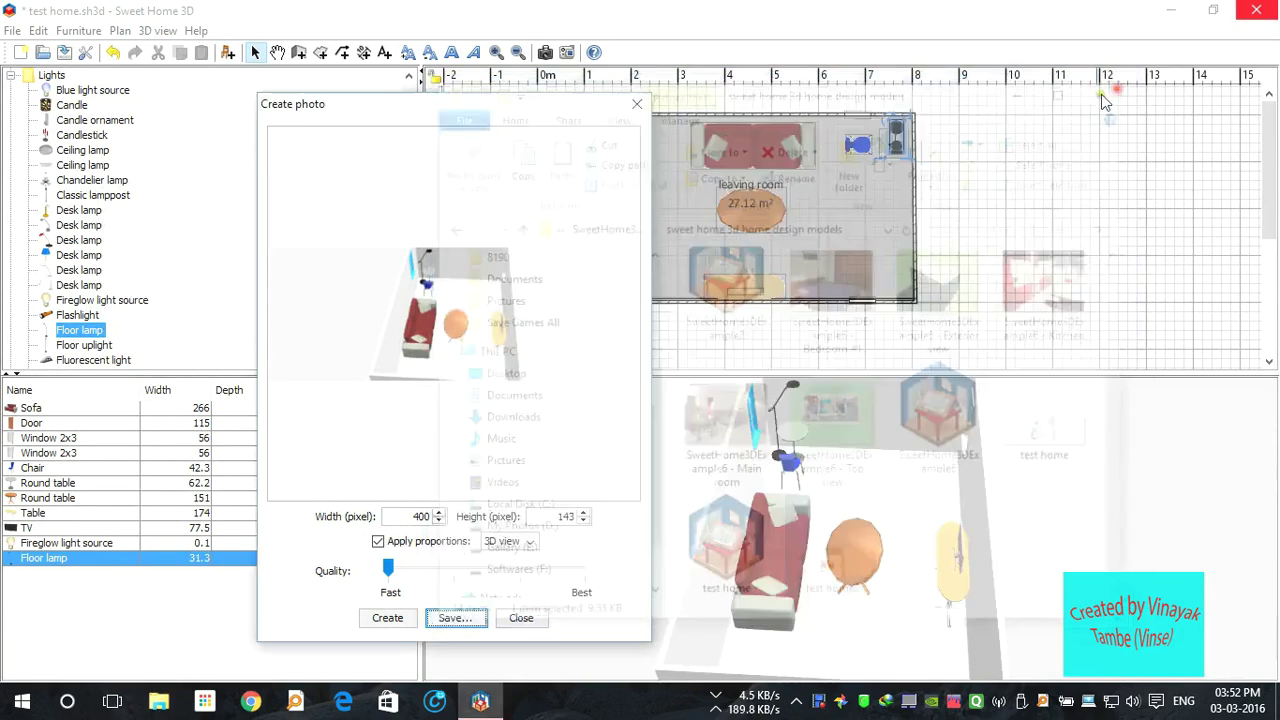
pyautogui.click(638, 104)
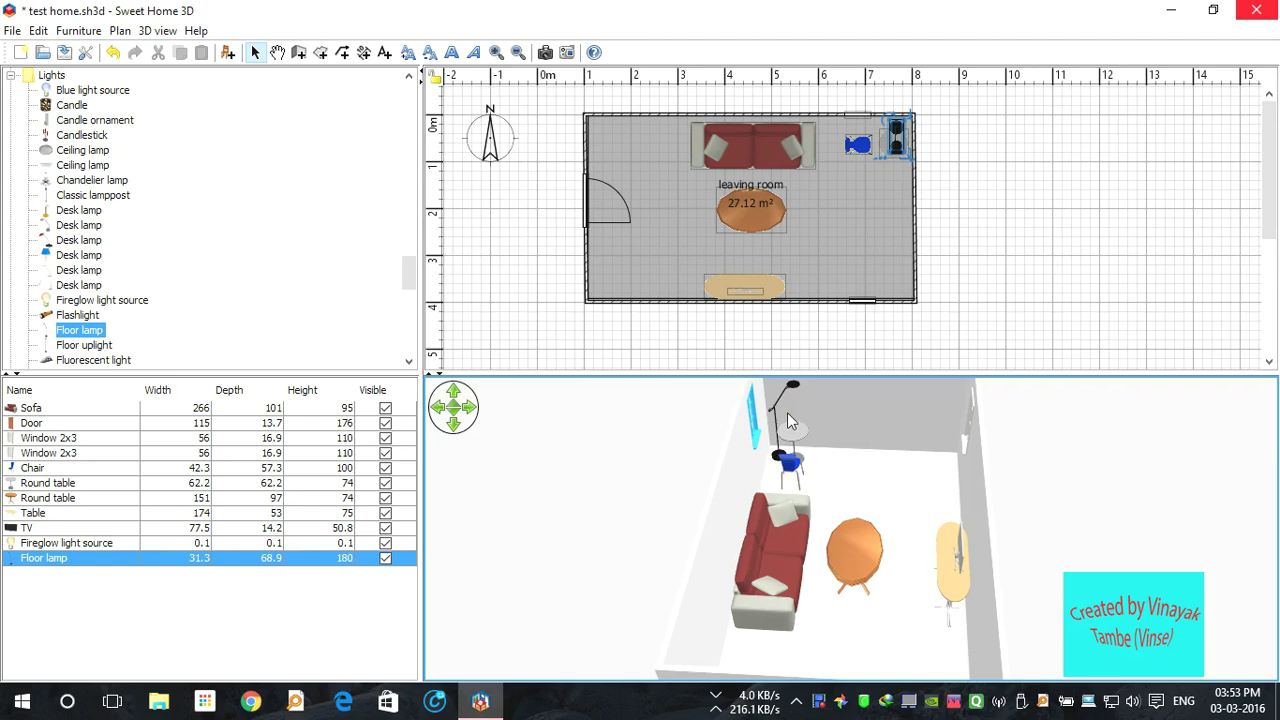
pyautogui.press('XF86AudioMute')
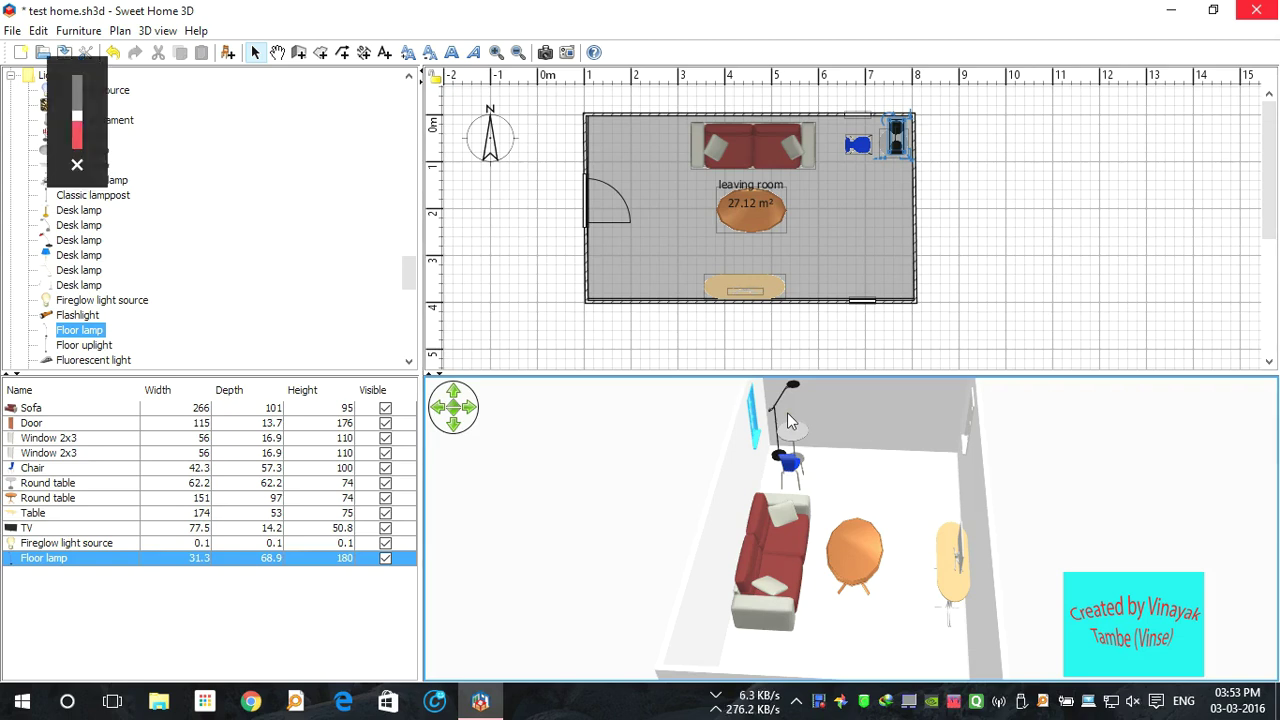